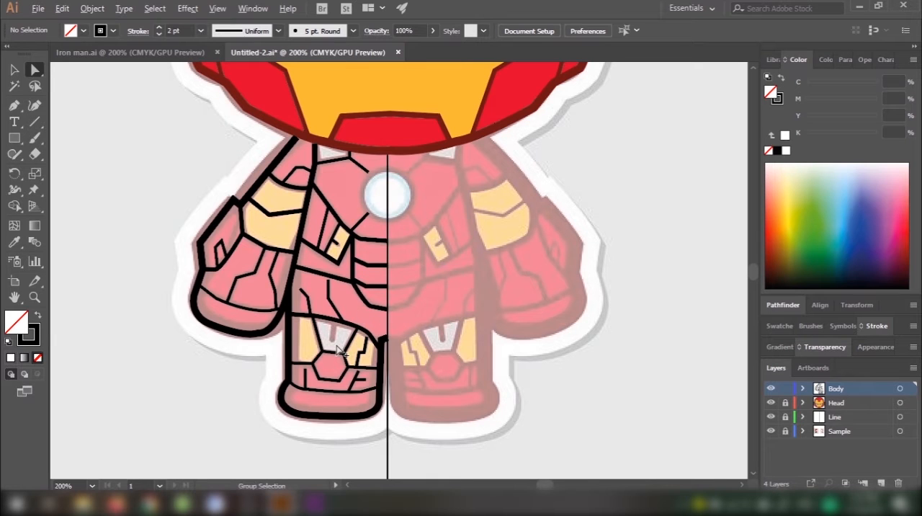
Step: Draw a short straight line from the thigh curve down through the notch of the grey knee shape, and check its junction in outline view
{"action": "scroll", "coordinate": [340, 350], "scroll_direction": "up", "scroll_amount": 3}
{"action": "key", "text": "p"}
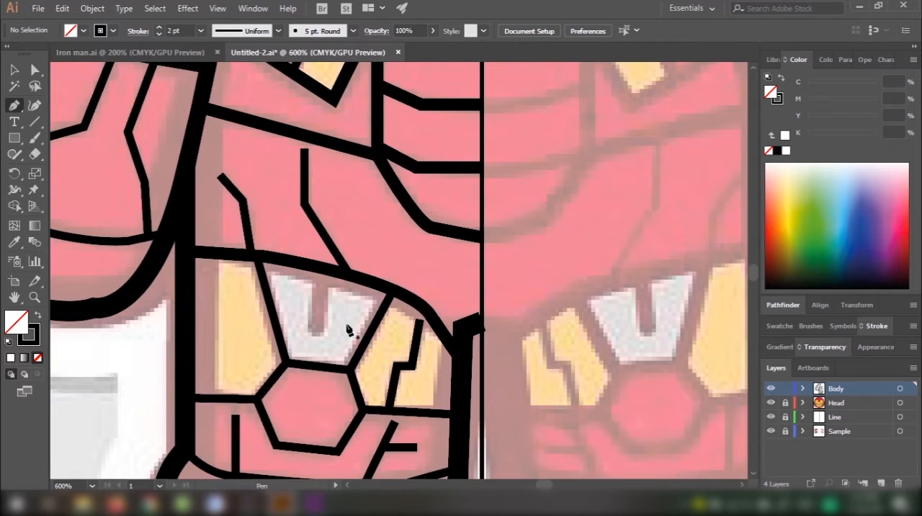
{"action": "scroll", "coordinate": [368, 295], "scroll_direction": "up", "scroll_amount": 2}
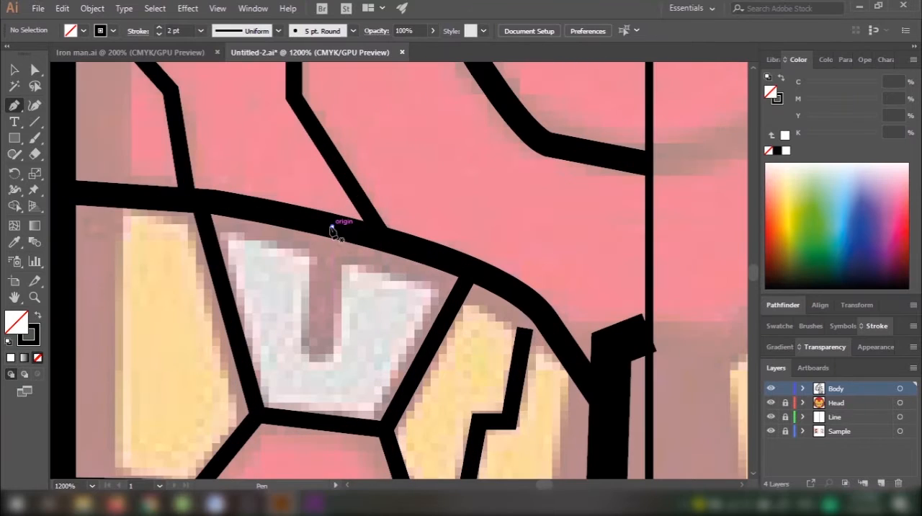
{"action": "left_click", "coordinate": [332, 227]}
{"action": "left_click", "coordinate": [325, 346]}
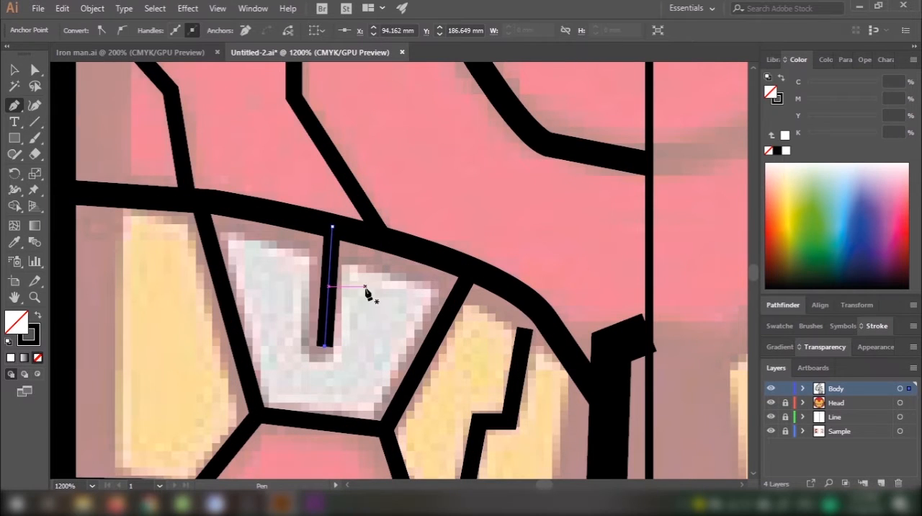
{"action": "scroll", "coordinate": [365, 290], "scroll_direction": "down", "scroll_amount": 1}
{"action": "key", "text": "v"}
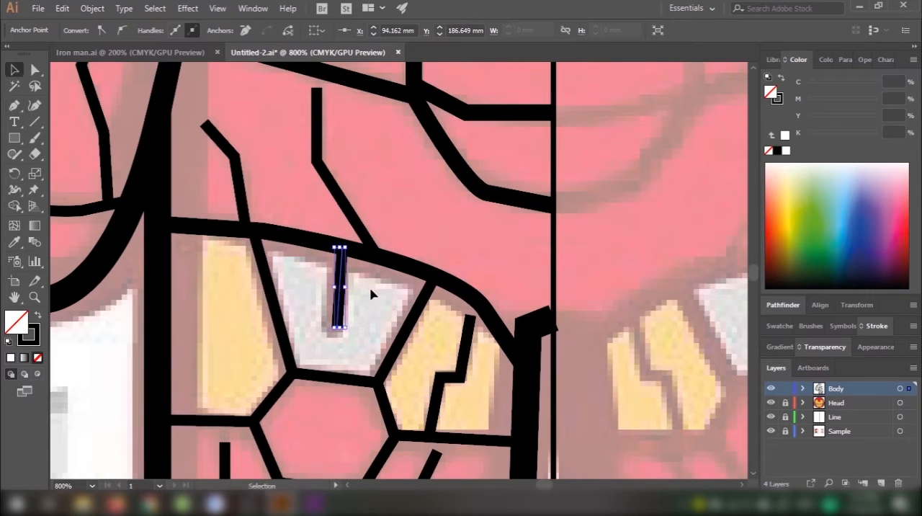
{"action": "left_click", "coordinate": [371, 293]}
{"action": "key", "text": "ctrl+y"}
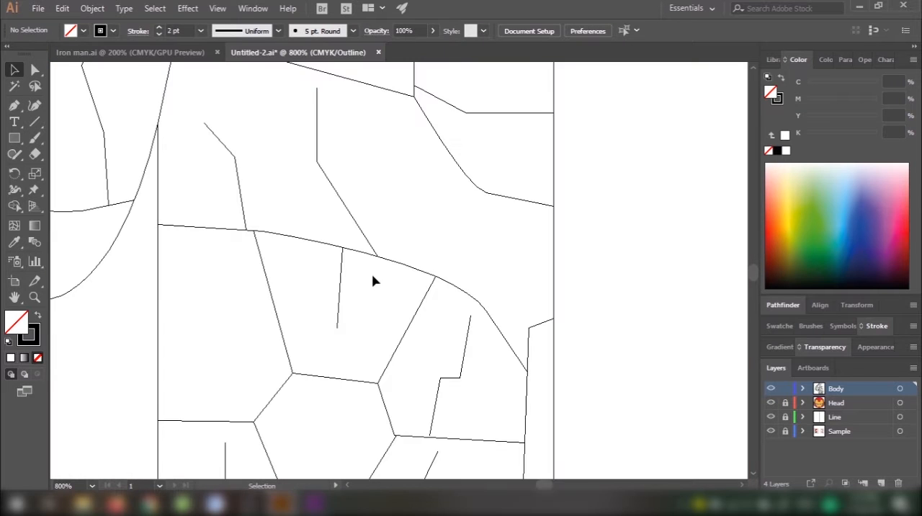
{"action": "scroll", "coordinate": [353, 267], "scroll_direction": "up", "scroll_amount": 4}
{"action": "scroll", "coordinate": [374, 273], "scroll_direction": "down", "scroll_amount": 2}
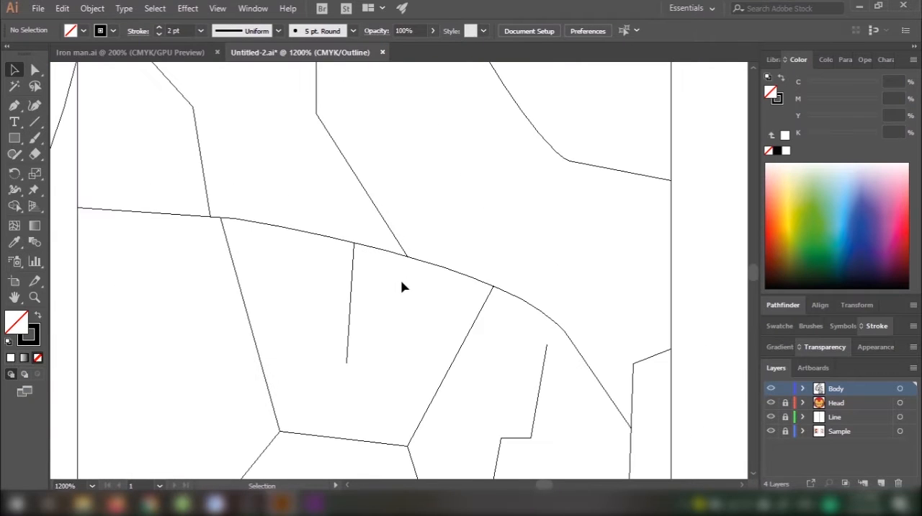
{"action": "key", "text": "ctrl+y"}
Step: Select all the outlines of the traced body half and place a duplicate over the untraced half
{"action": "scroll", "coordinate": [408, 294], "scroll_direction": "down", "scroll_amount": 3}
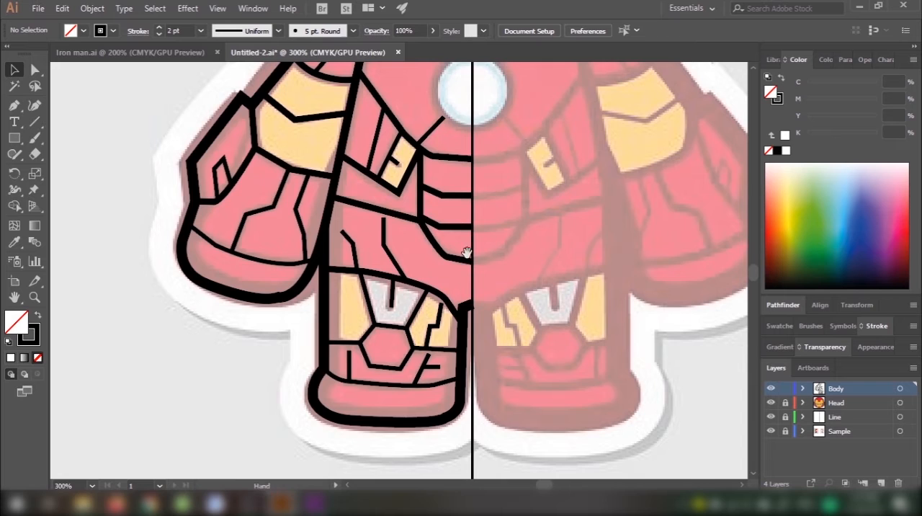
{"action": "scroll", "coordinate": [467, 252], "scroll_direction": "down", "scroll_amount": 3}
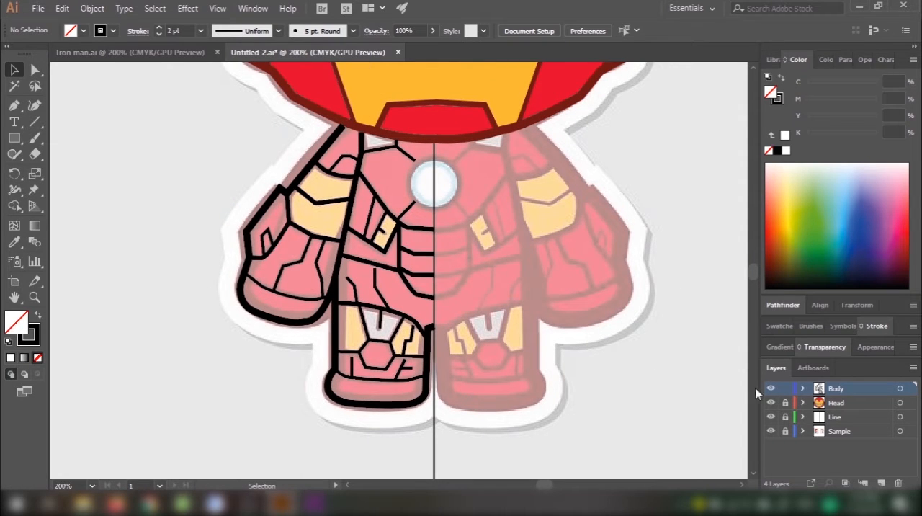
{"action": "left_click_drag", "start_coordinate": [406, 193], "coordinate": [395, 238]}
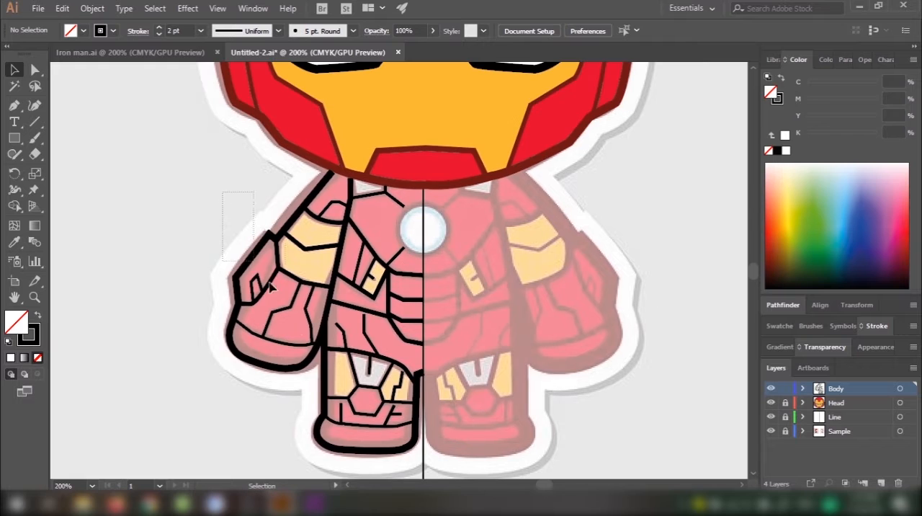
{"action": "left_click_drag", "start_coordinate": [272, 287], "coordinate": [364, 462]}
{"action": "left_click_drag", "start_coordinate": [367, 244], "coordinate": [616, 263]}
Step: Reflect the duplicated body half across the vertical axis with the preview on
{"action": "right_click", "coordinate": [617, 263]}
{"action": "mouse_move", "coordinate": [710, 442]}
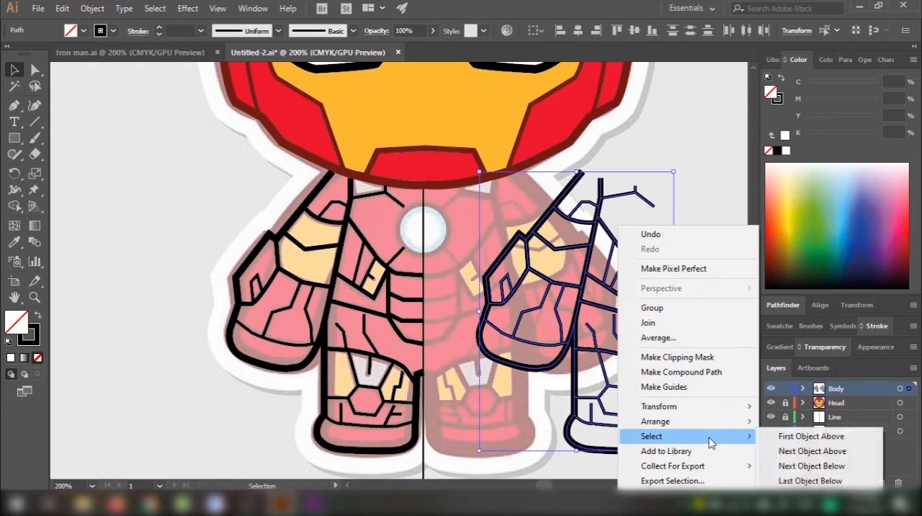
{"action": "mouse_move", "coordinate": [696, 407]}
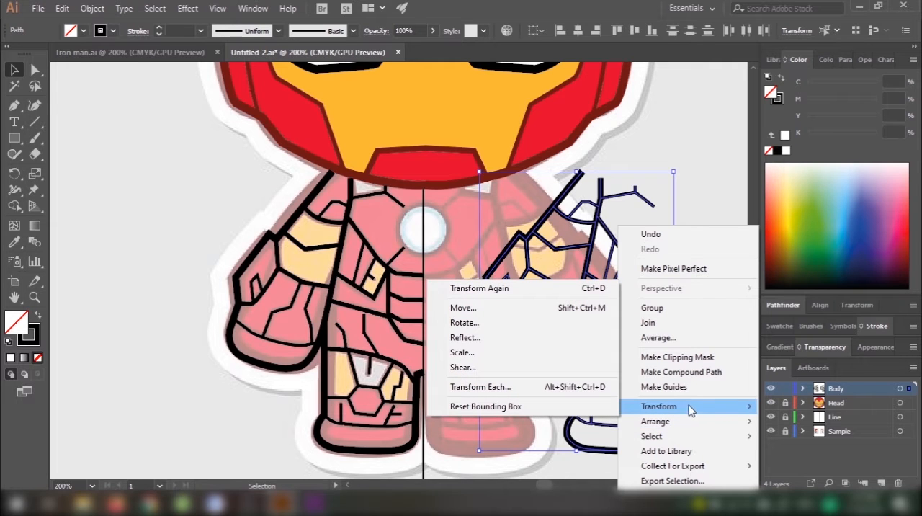
{"action": "left_click", "coordinate": [531, 339]}
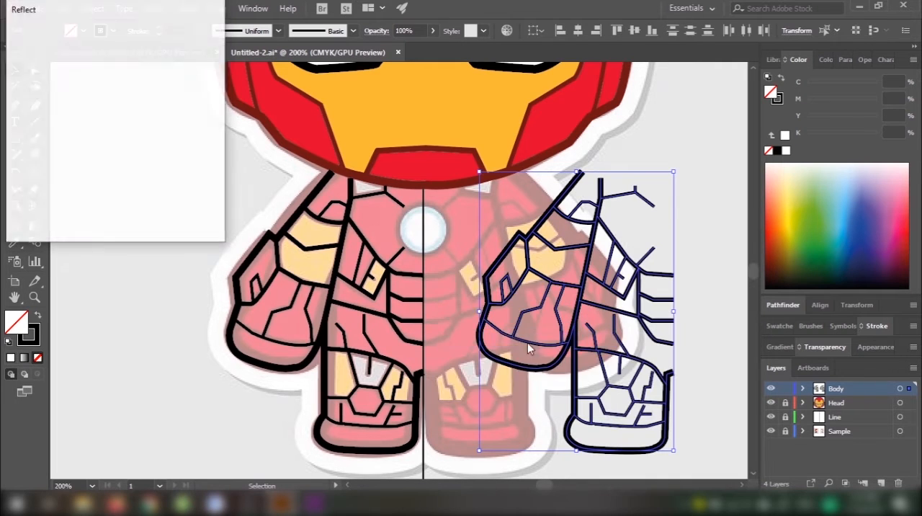
{"action": "left_click", "coordinate": [27, 186]}
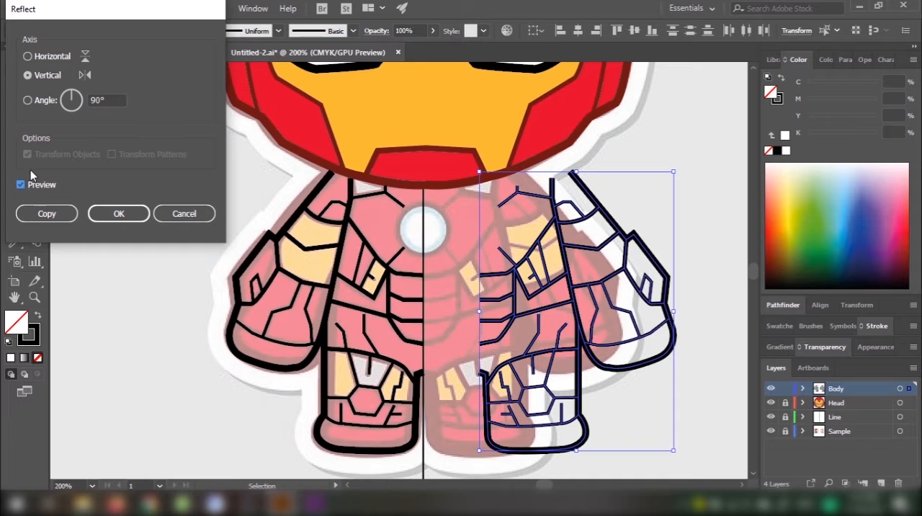
{"action": "left_click", "coordinate": [119, 213]}
Step: Try to align the mirrored body half with the original at the centre line
{"action": "left_click_drag", "start_coordinate": [489, 380], "coordinate": [498, 303]}
{"action": "scroll", "coordinate": [431, 379], "scroll_direction": "up", "scroll_amount": 4}
{"action": "left_click", "coordinate": [489, 300]}
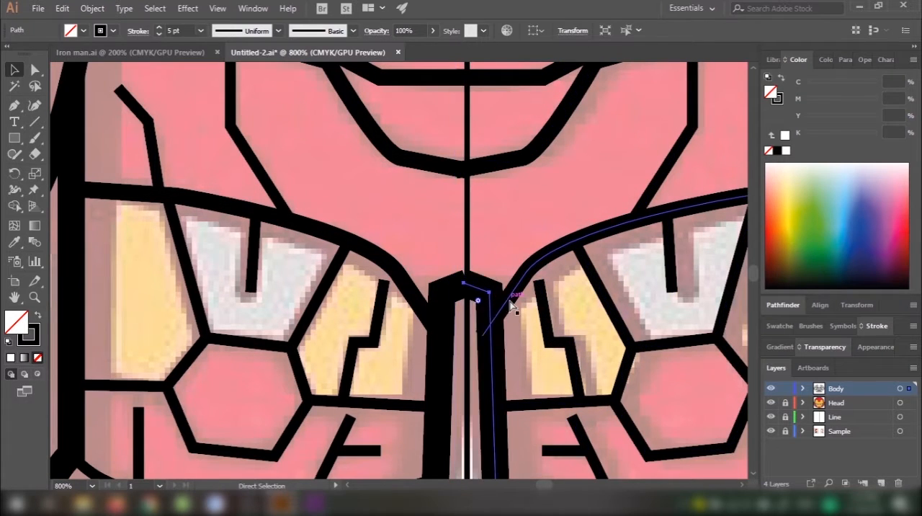
{"action": "key", "text": "ctrl+z"}
{"action": "key", "text": "ctrl+z"}
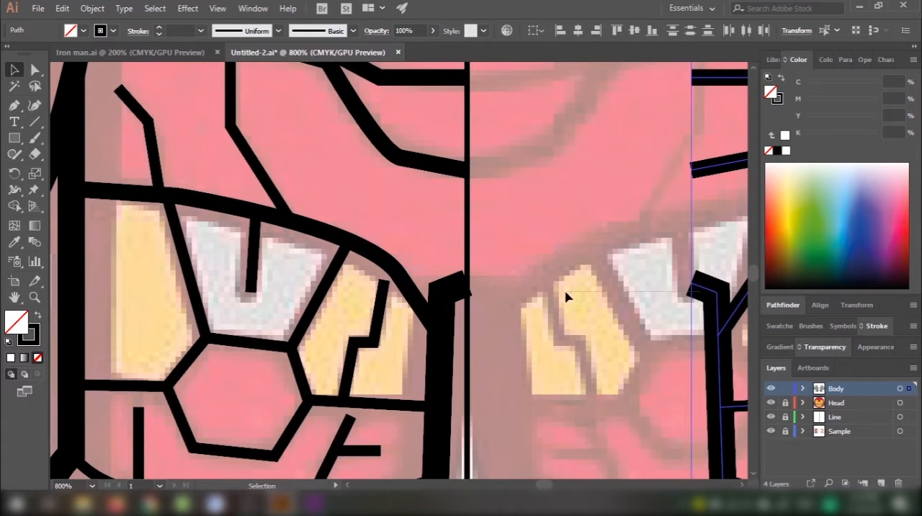
Step: Move the mirrored body half up to the centre line, level with the original half
{"action": "left_click", "coordinate": [672, 290]}
{"action": "scroll", "coordinate": [672, 289], "scroll_direction": "down", "scroll_amount": 5}
{"action": "left_click_drag", "start_coordinate": [673, 290], "coordinate": [451, 333]}
{"action": "left_click", "coordinate": [589, 229]}
{"action": "left_click_drag", "start_coordinate": [589, 229], "coordinate": [546, 234]}
{"action": "scroll", "coordinate": [465, 336], "scroll_direction": "up", "scroll_amount": 4}
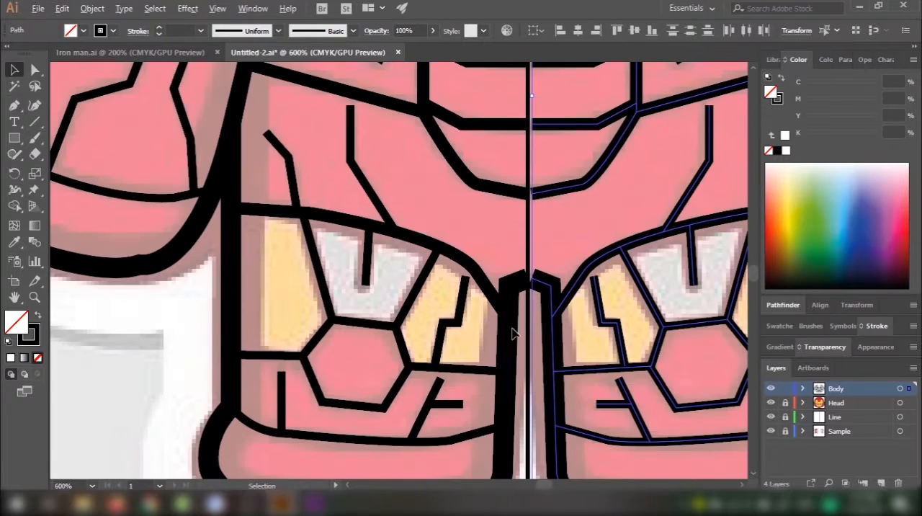
{"action": "scroll", "coordinate": [541, 288], "scroll_direction": "up", "scroll_amount": 2}
{"action": "left_click", "coordinate": [530, 296]}
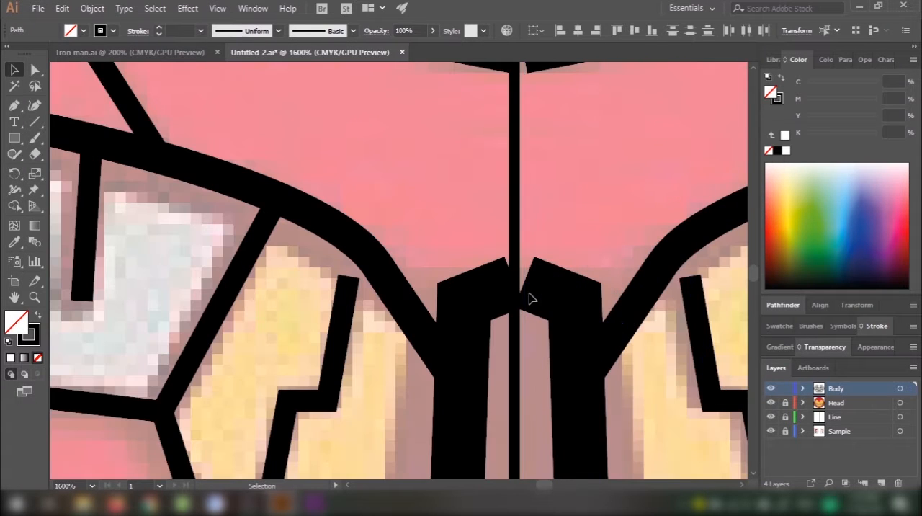
Step: Reselect the mirrored body half and shift it slightly to close the gap at the centre line
{"action": "scroll", "coordinate": [585, 285], "scroll_direction": "down", "scroll_amount": 4}
{"action": "left_click_drag", "start_coordinate": [591, 247], "coordinate": [495, 278]}
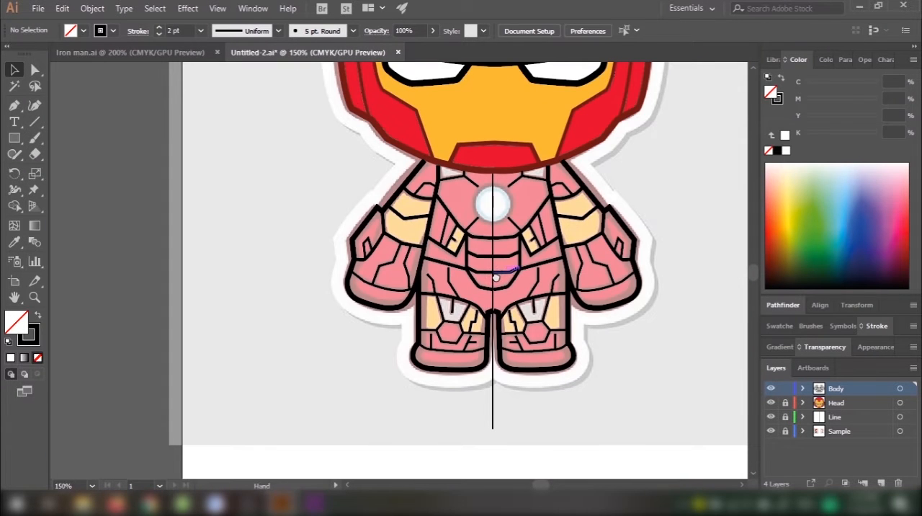
{"action": "left_click", "coordinate": [520, 153]}
{"action": "scroll", "coordinate": [510, 243], "scroll_direction": "up", "scroll_amount": 5}
{"action": "mouse_move", "coordinate": [432, 319]}
{"action": "left_mouse_down"}
{"action": "mouse_move", "coordinate": [423, 321]}
{"action": "mouse_move", "coordinate": [426, 315]}
{"action": "left_mouse_up"}
{"action": "left_click", "coordinate": [423, 281]}
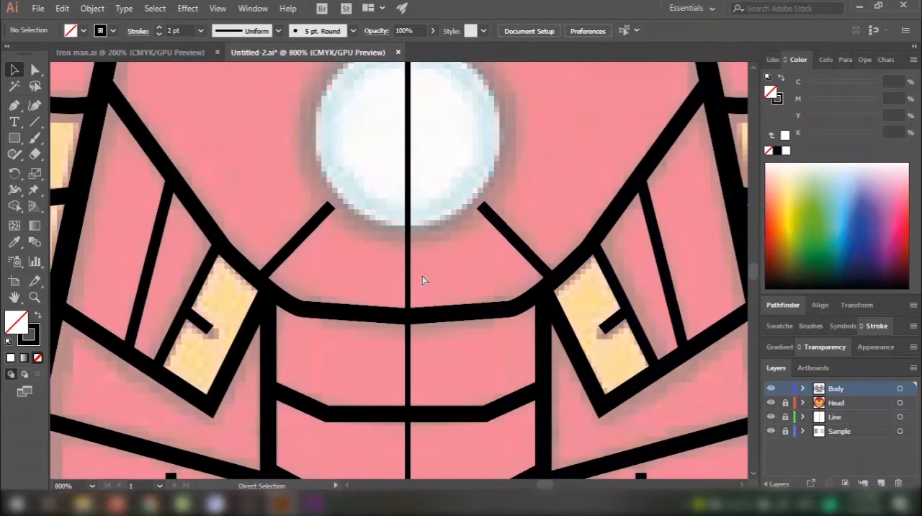
Step: Examine in outline view how the two body halves meet along the centre line, from the crotch to the neck
{"action": "key", "text": "ctrl+y"}
{"action": "scroll", "coordinate": [432, 361], "scroll_direction": "down", "scroll_amount": 3}
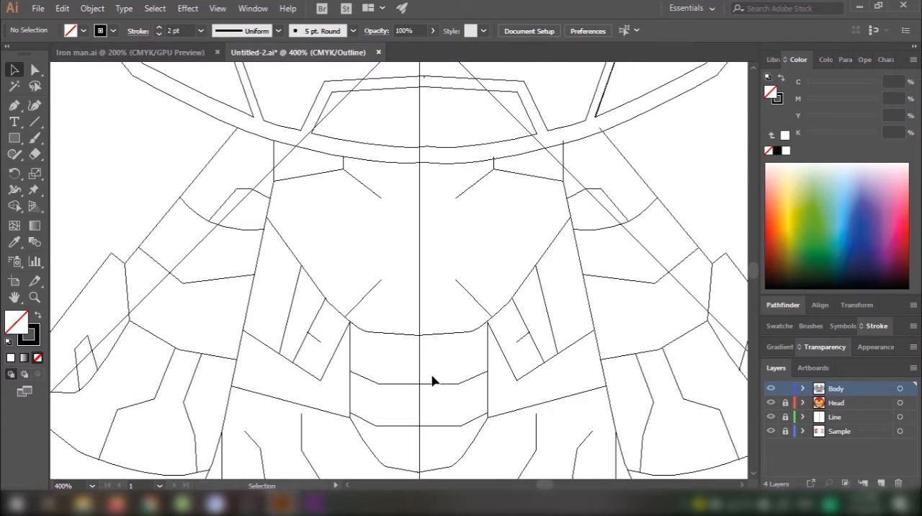
{"action": "scroll", "coordinate": [455, 233], "scroll_direction": "up", "scroll_amount": 3}
{"action": "scroll", "coordinate": [464, 386], "scroll_direction": "up", "scroll_amount": 2}
{"action": "scroll", "coordinate": [416, 319], "scroll_direction": "down", "scroll_amount": 4}
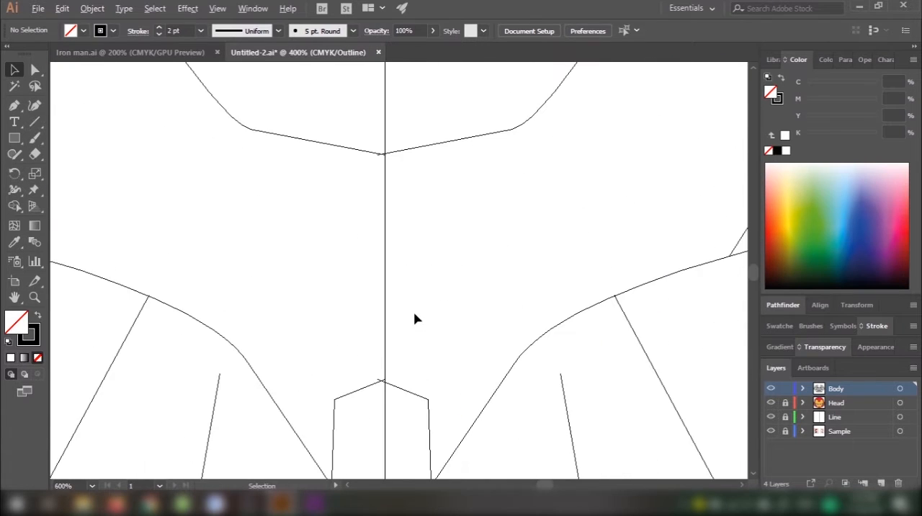
{"action": "left_click_drag", "start_coordinate": [448, 193], "coordinate": [404, 298]}
{"action": "scroll", "coordinate": [403, 329], "scroll_direction": "up", "scroll_amount": 3}
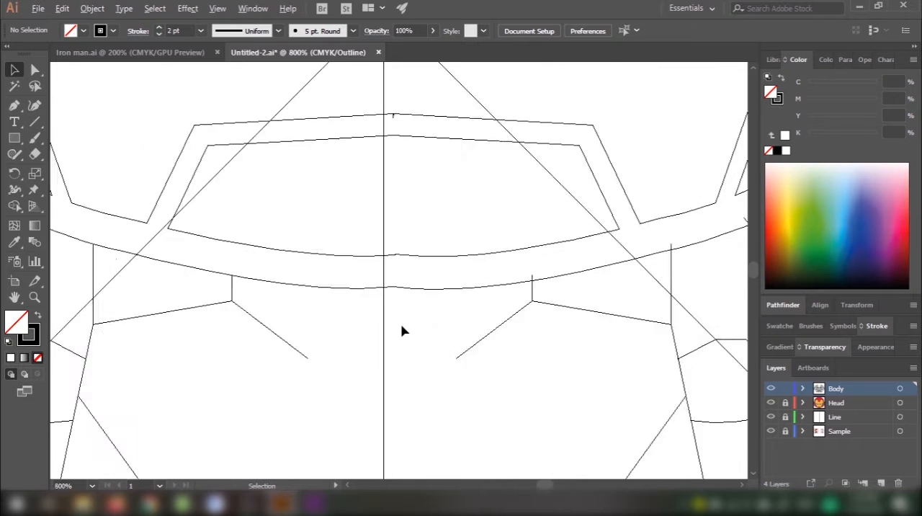
{"action": "scroll", "coordinate": [406, 333], "scroll_direction": "down", "scroll_amount": 1}
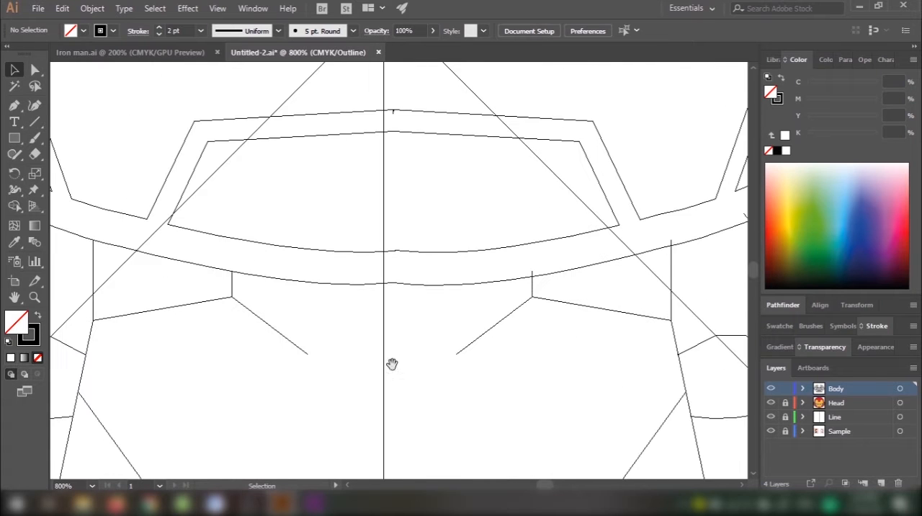
{"action": "left_click_drag", "start_coordinate": [391, 363], "coordinate": [402, 247]}
{"action": "scroll", "coordinate": [401, 307], "scroll_direction": "down", "scroll_amount": 1}
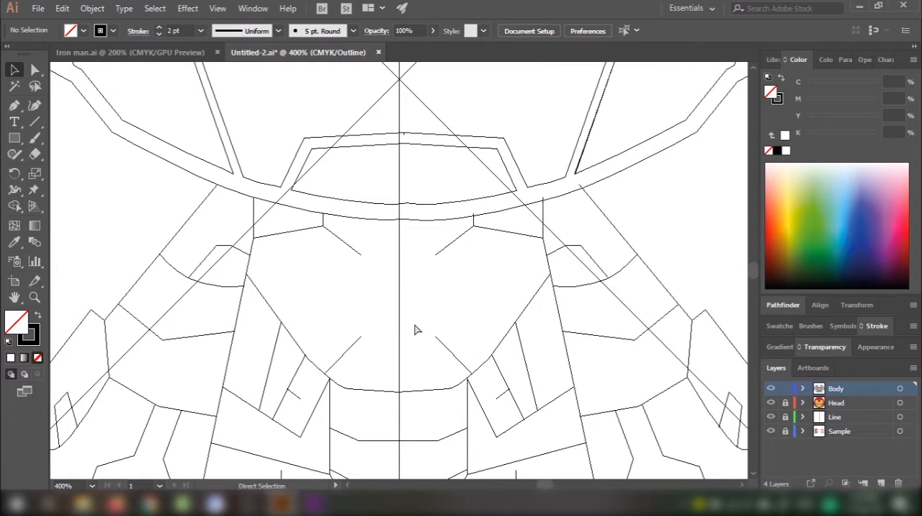
{"action": "key", "text": "ctrl+y"}
{"action": "left_click_drag", "start_coordinate": [420, 347], "coordinate": [431, 192]}
{"action": "left_click_drag", "start_coordinate": [449, 319], "coordinate": [416, 377]}
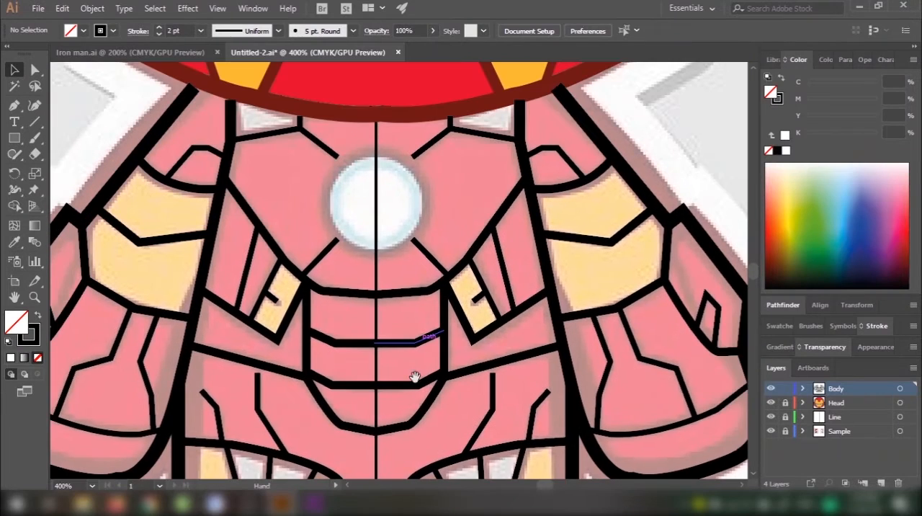
{"action": "left_click_drag", "start_coordinate": [458, 280], "coordinate": [471, 291]}
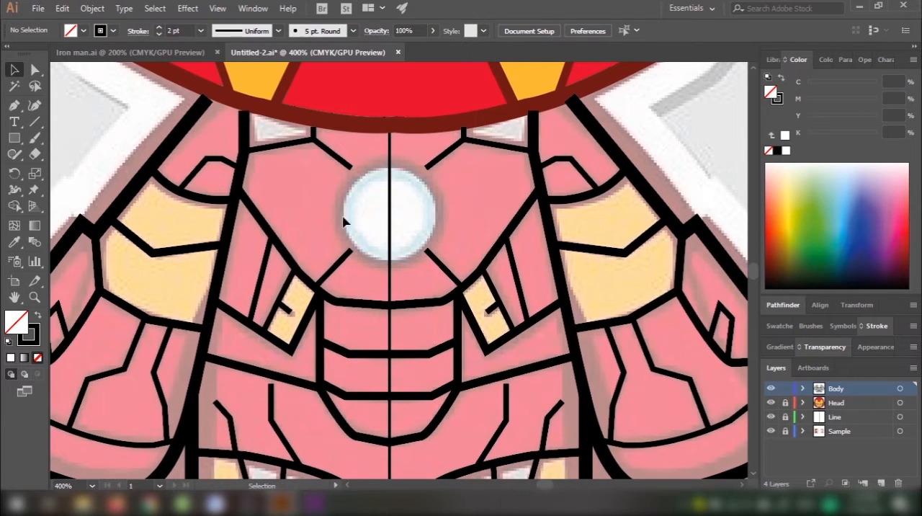
{"action": "left_click_drag", "start_coordinate": [416, 207], "coordinate": [412, 235]}
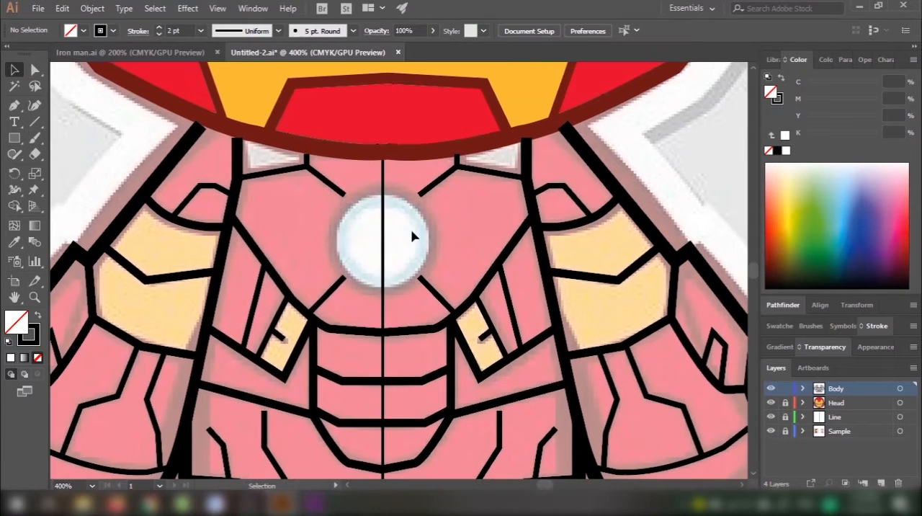
Step: Try to draw a rounded rectangle over the round chest light
{"action": "left_click_drag", "start_coordinate": [14, 137], "coordinate": [78, 157]}
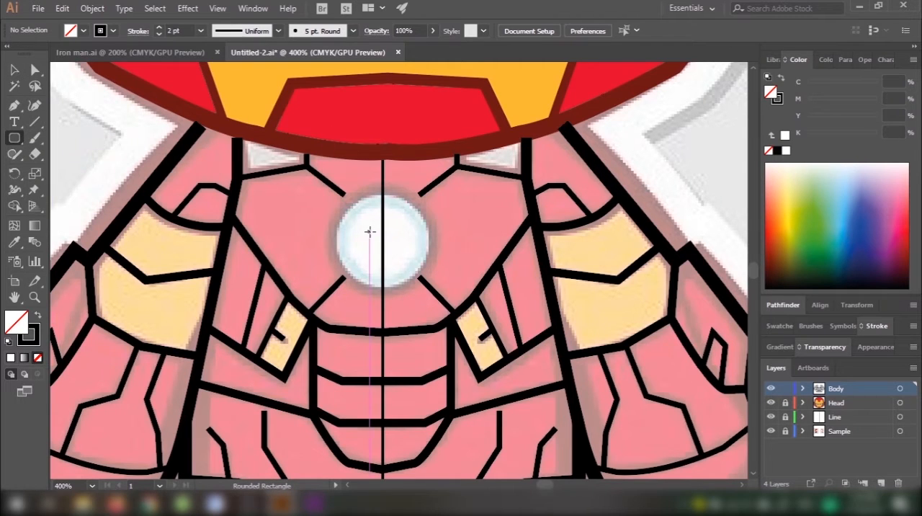
{"action": "left_click_drag", "start_coordinate": [369, 231], "coordinate": [445, 308]}
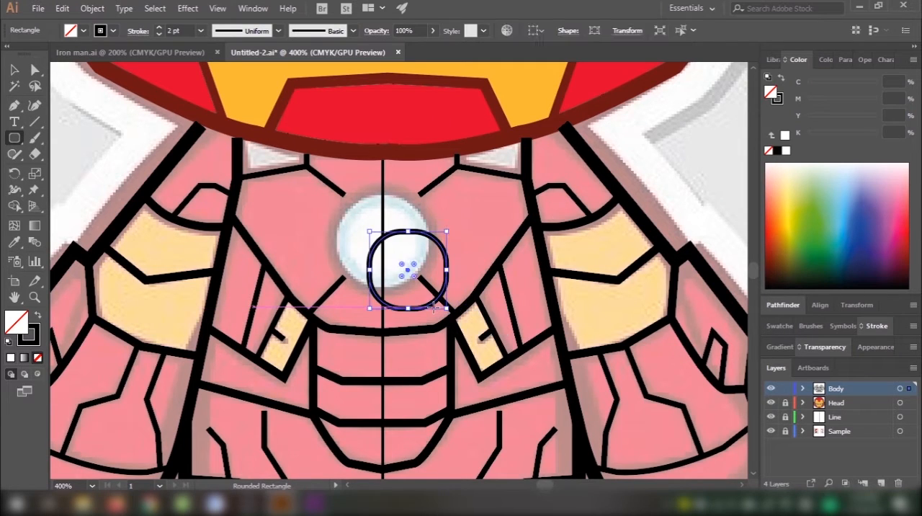
{"action": "key", "text": "ctrl+z"}
Step: Draw a circle about 12.5 mm in diameter around the chest light, centred on the centre line
{"action": "left_click_drag", "start_coordinate": [10, 144], "coordinate": [65, 170]}
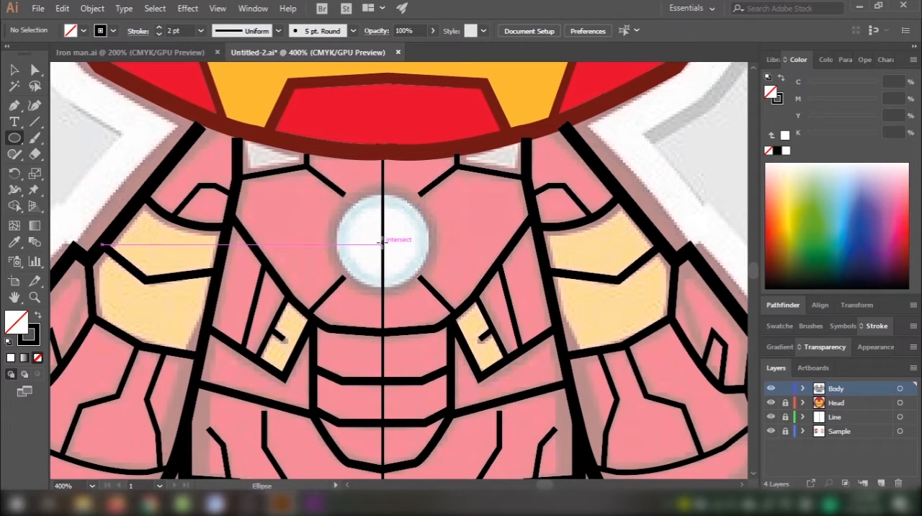
{"action": "left_click_drag", "start_coordinate": [382, 245], "coordinate": [430, 271]}
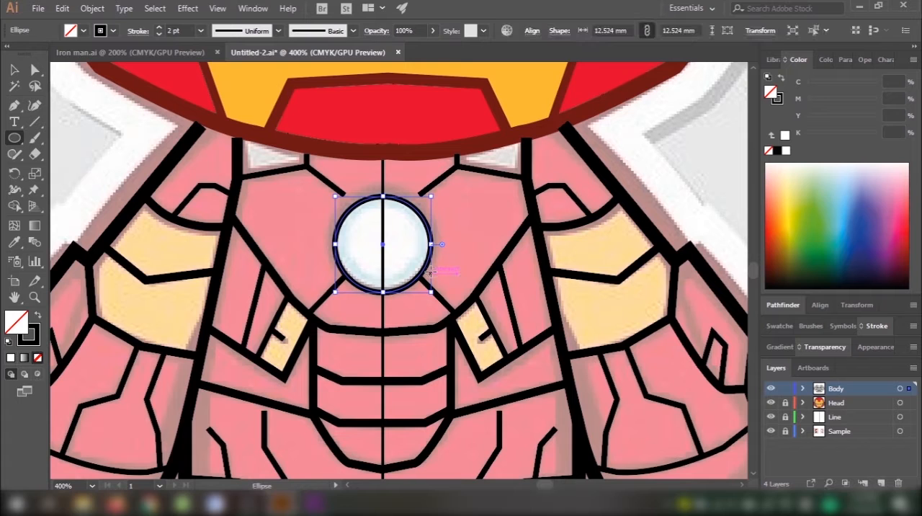
{"action": "key", "text": "v"}
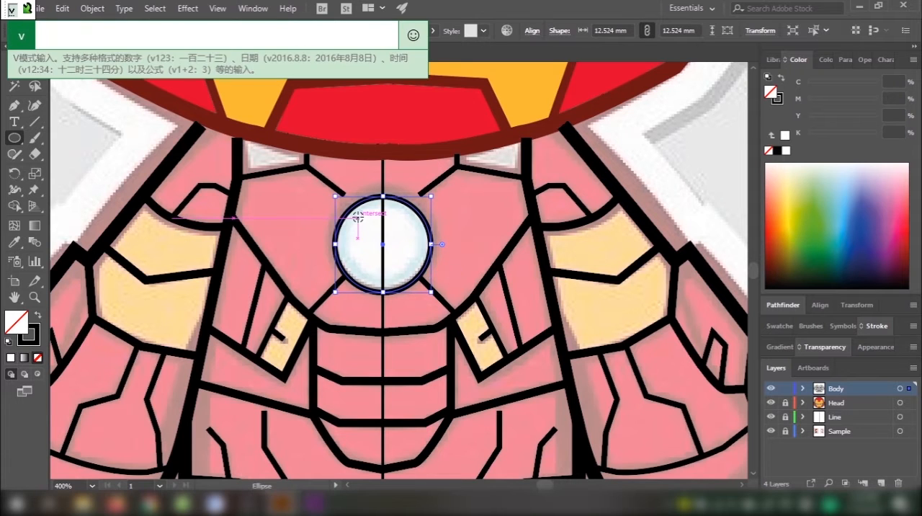
{"action": "key", "text": "Escape"}
{"action": "key", "text": "v"}
Step: Shift the circle slightly upward to fit the chest light in the reference image
{"action": "key", "text": "ctrl+equal"}
{"action": "key", "text": "ctrl+equal"}
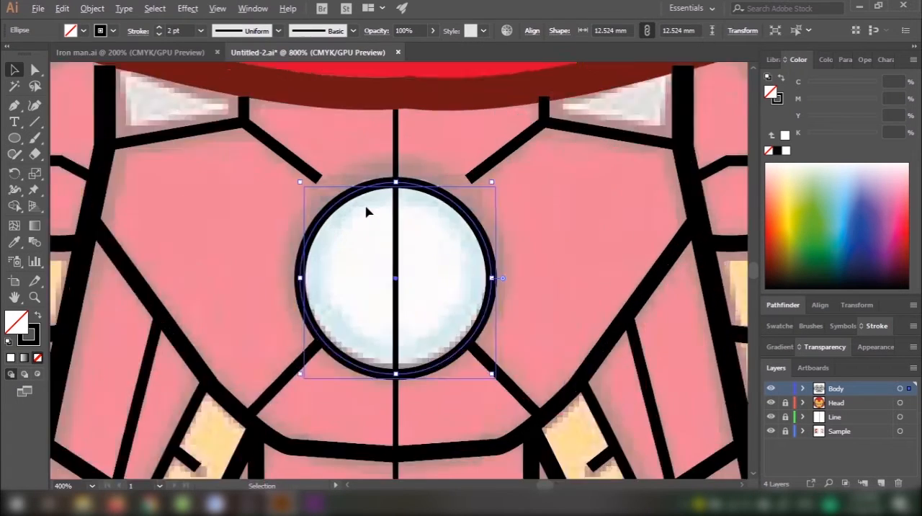
{"action": "left_click_drag", "start_coordinate": [367, 186], "coordinate": [359, 166]}
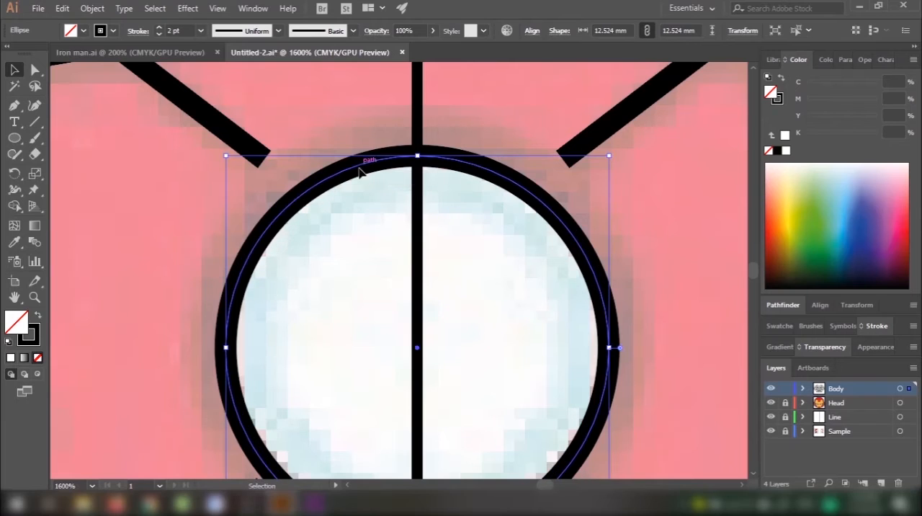
{"action": "key", "text": "ctrl+minus"}
{"action": "key", "text": "ctrl+minus"}
{"action": "key", "text": "ctrl+equal"}
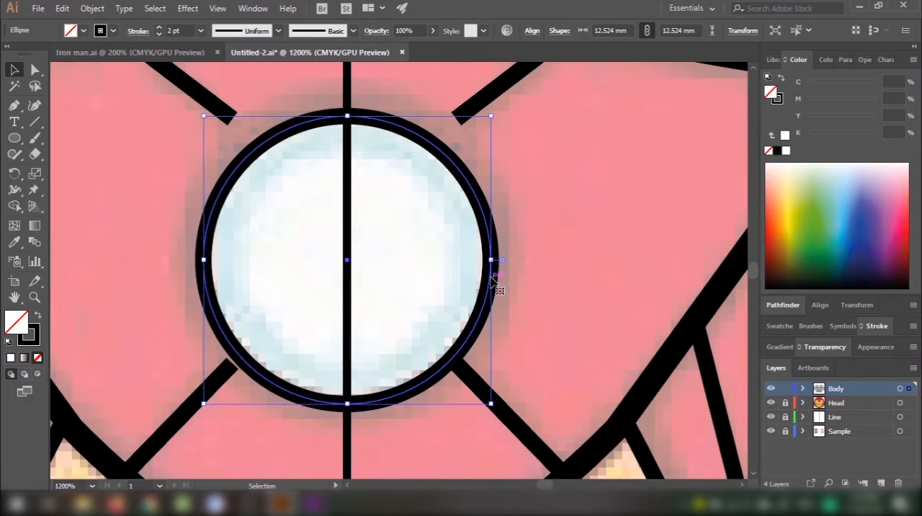
Step: Set the stroke weight of the chest light circle to 3 pt
{"action": "left_click_drag", "start_coordinate": [491, 275], "coordinate": [490, 271]}
{"action": "key", "text": "ctrl+minus"}
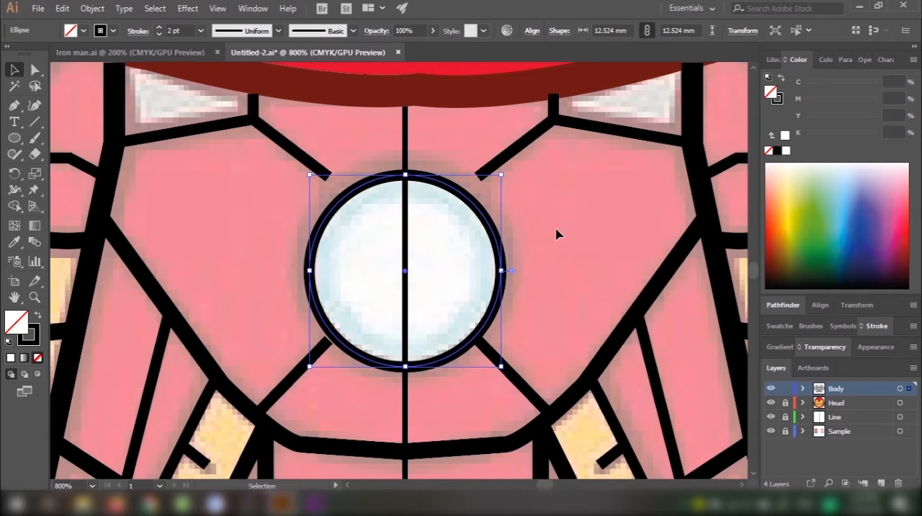
{"action": "left_click", "coordinate": [522, 230]}
{"action": "left_click_drag", "start_coordinate": [446, 281], "coordinate": [447, 280]}
{"action": "left_click", "coordinate": [874, 328]}
{"action": "left_click", "coordinate": [811, 243]}
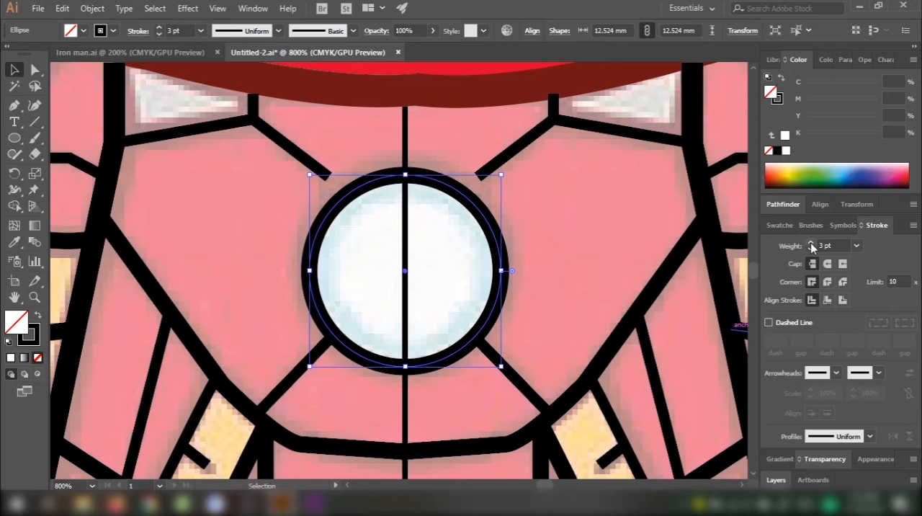
{"action": "left_click", "coordinate": [811, 244]}
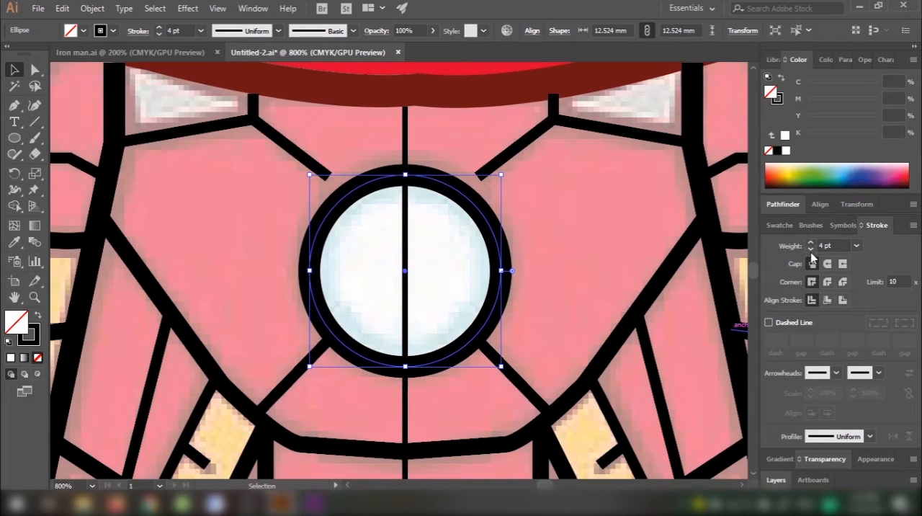
{"action": "left_click", "coordinate": [811, 248]}
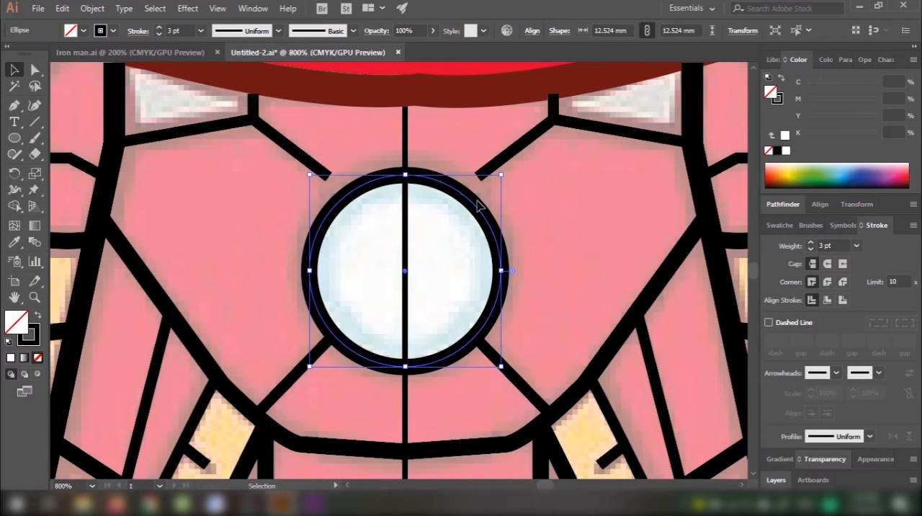
Step: Nudge the chest light circle slightly up and to the left over the reference image
{"action": "left_click", "coordinate": [474, 205]}
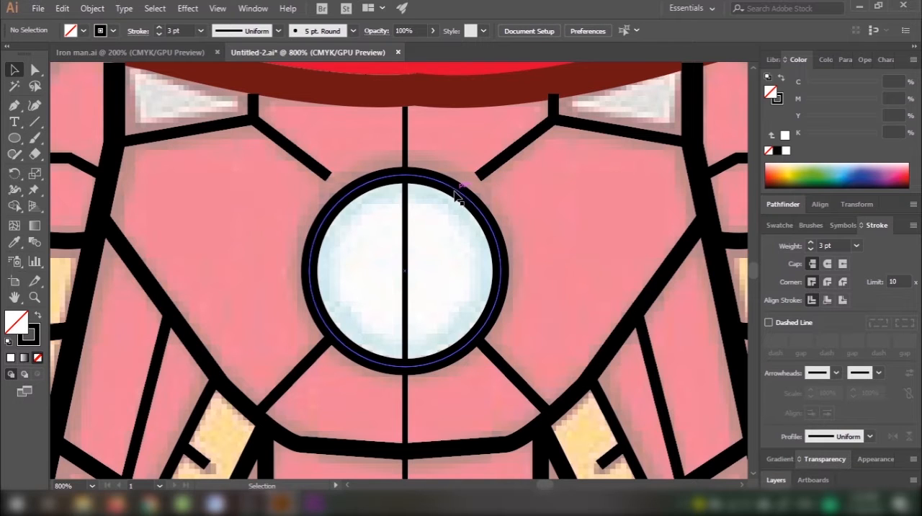
{"action": "left_click", "coordinate": [454, 192]}
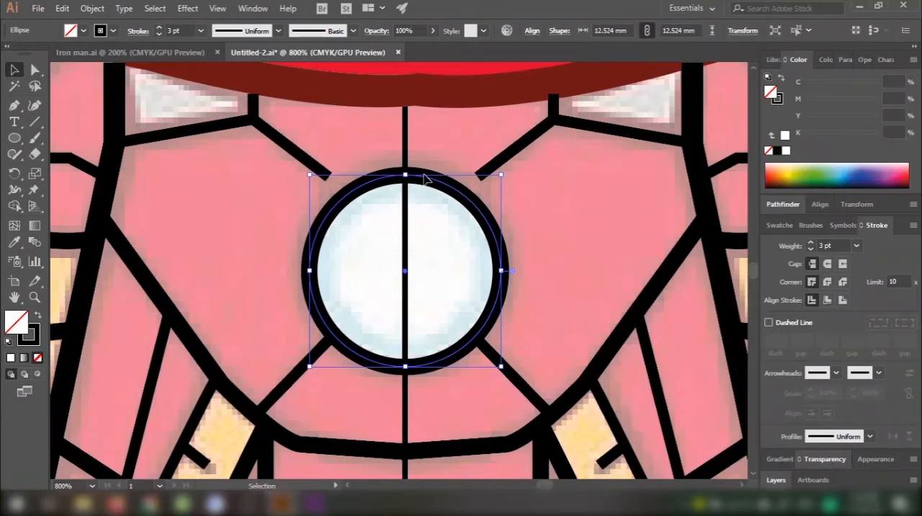
{"action": "left_click_drag", "start_coordinate": [425, 177], "coordinate": [420, 175]}
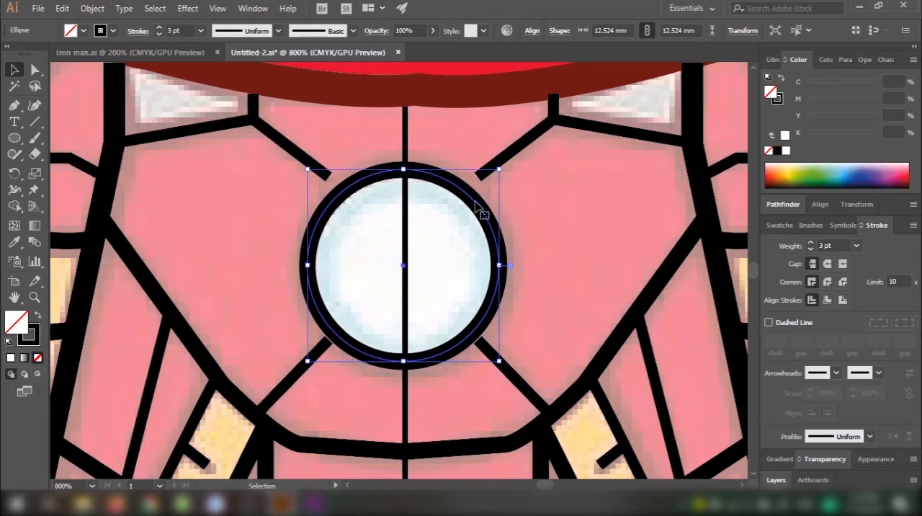
{"action": "left_click", "coordinate": [541, 237]}
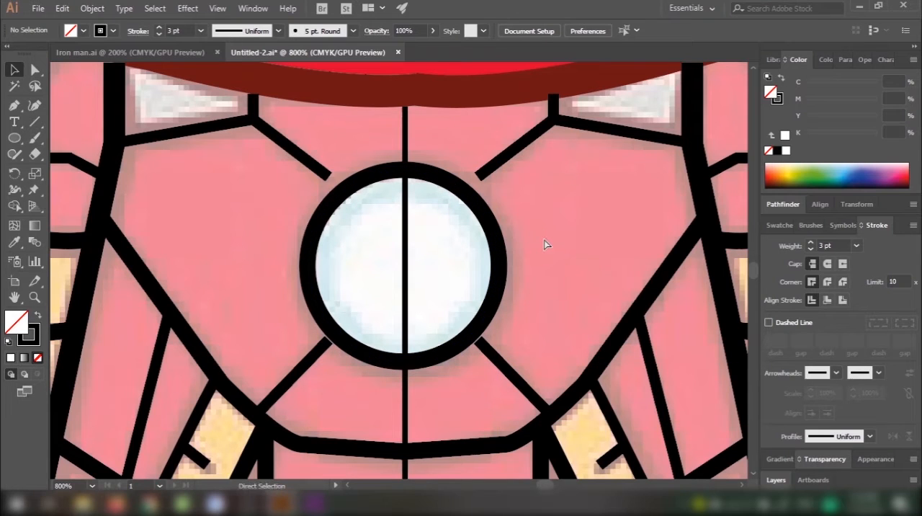
Step: In outline view, extend the ends of the two upper diagonal chest lines to the edge of the chest light circle
{"action": "key", "text": "ctrl+y"}
{"action": "key", "text": "a"}
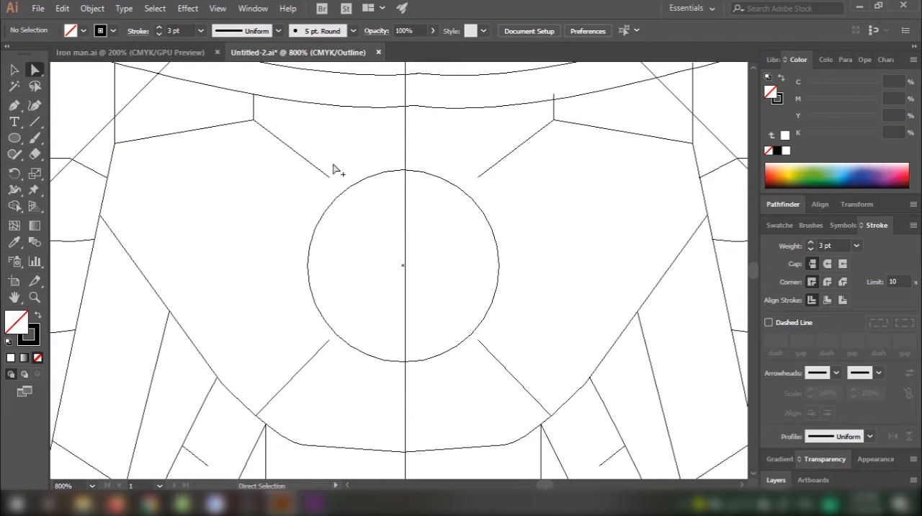
{"action": "scroll", "coordinate": [334, 165], "scroll_direction": "up", "scroll_amount": 2}
{"action": "left_click", "coordinate": [321, 192]}
{"action": "left_click", "coordinate": [324, 193]}
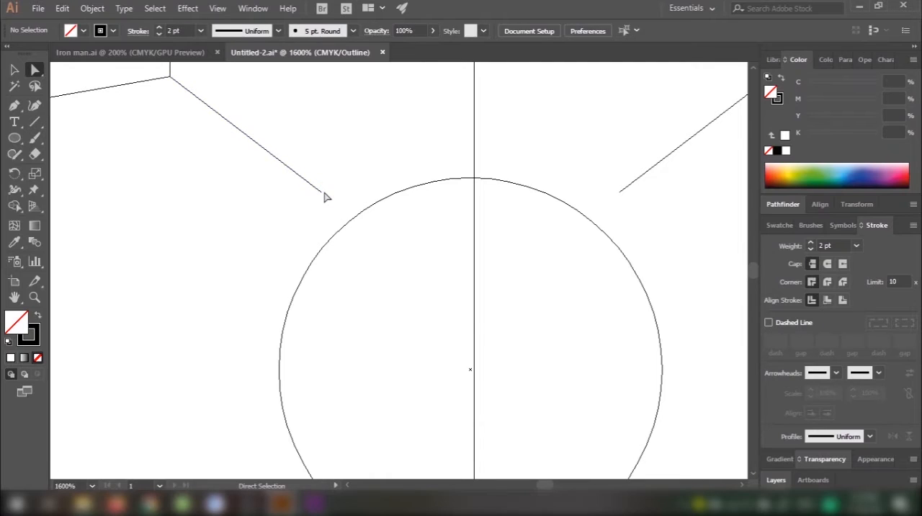
{"action": "left_click_drag", "start_coordinate": [324, 194], "coordinate": [351, 224]}
{"action": "left_click_drag", "start_coordinate": [619, 192], "coordinate": [593, 229]}
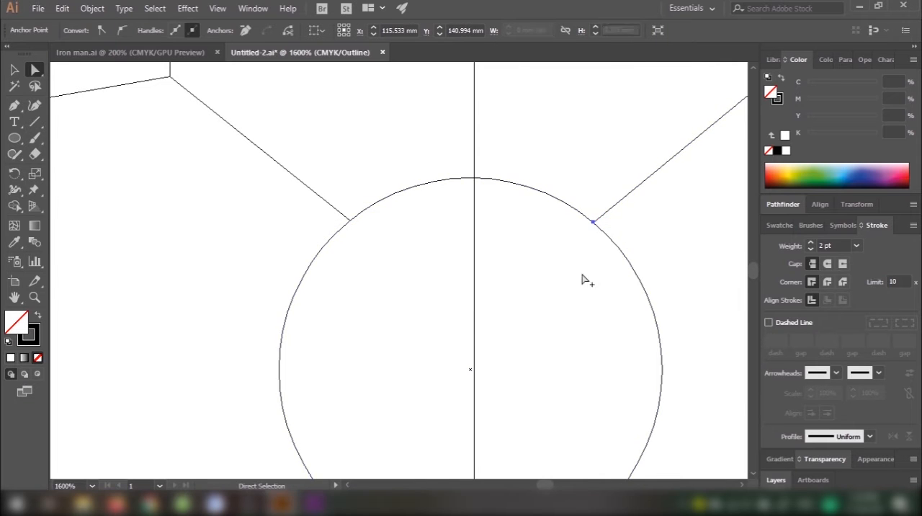
Step: Extend the upper ends of the two lower diagonal chest lines to the edge of the circle
{"action": "scroll", "coordinate": [560, 185], "scroll_direction": "down", "scroll_amount": 6}
{"action": "scroll", "coordinate": [560, 185], "scroll_direction": "left", "scroll_amount": 2}
{"action": "left_click_drag", "start_coordinate": [419, 267], "coordinate": [427, 250]}
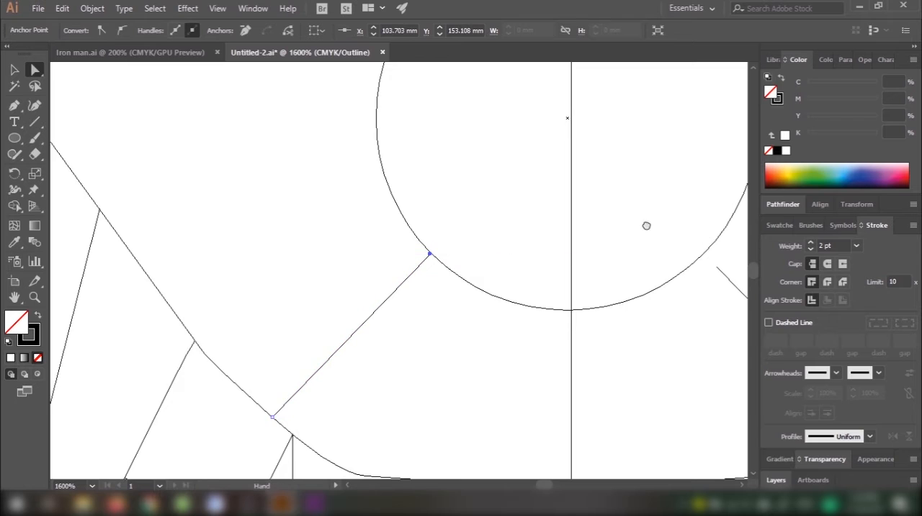
{"action": "scroll", "coordinate": [646, 224], "scroll_direction": "right", "scroll_amount": 5}
{"action": "left_click_drag", "start_coordinate": [534, 280], "coordinate": [488, 216]}
{"action": "left_click", "coordinate": [491, 214]}
Step: Examine how the mirrored lines meet at the centre line from below the chest light down through the abdomen
{"action": "scroll", "coordinate": [491, 213], "scroll_direction": "down", "scroll_amount": 3}
{"action": "scroll", "coordinate": [474, 286], "scroll_direction": "up", "scroll_amount": 1}
{"action": "scroll", "coordinate": [473, 288], "scroll_direction": "up", "scroll_amount": 5}
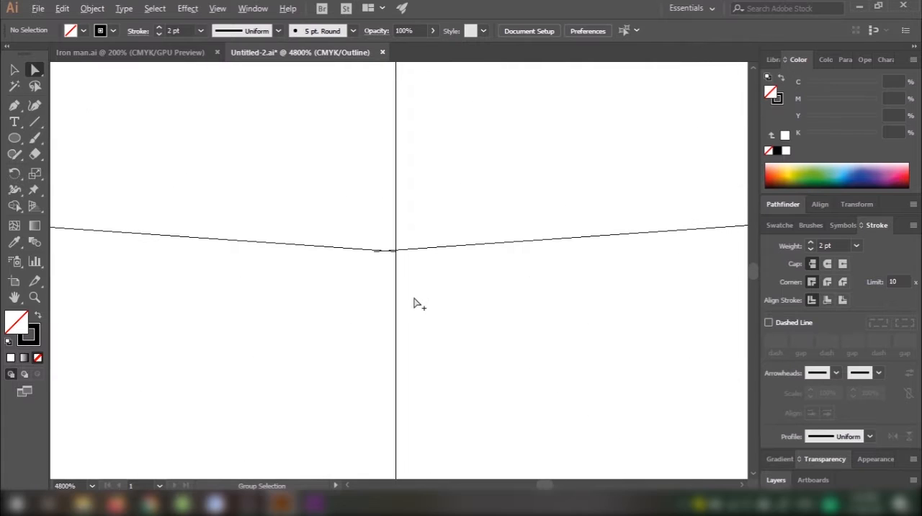
{"action": "left_click_drag", "start_coordinate": [408, 279], "coordinate": [451, 273]}
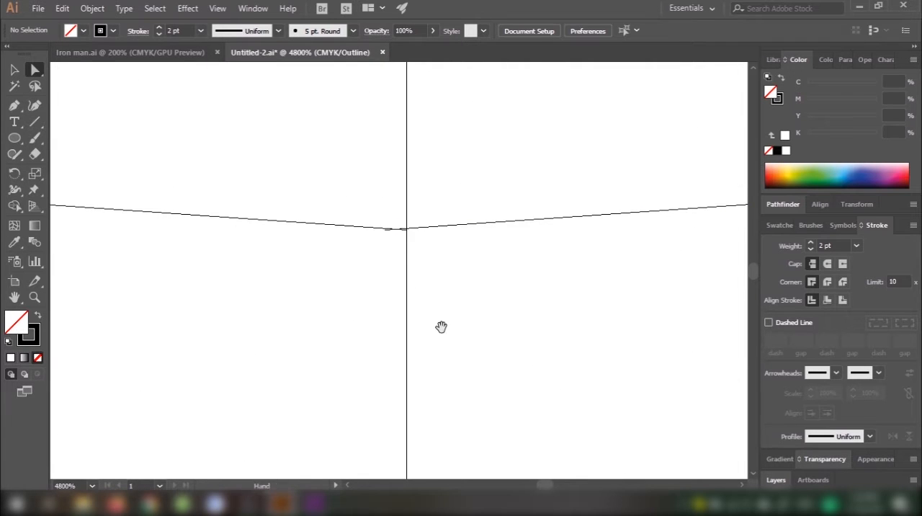
{"action": "left_click_drag", "start_coordinate": [441, 327], "coordinate": [440, 148]}
{"action": "left_click_drag", "start_coordinate": [433, 370], "coordinate": [435, 212]}
{"action": "left_click_drag", "start_coordinate": [437, 350], "coordinate": [442, 244]}
{"action": "scroll", "coordinate": [414, 310], "scroll_direction": "down", "scroll_amount": 3}
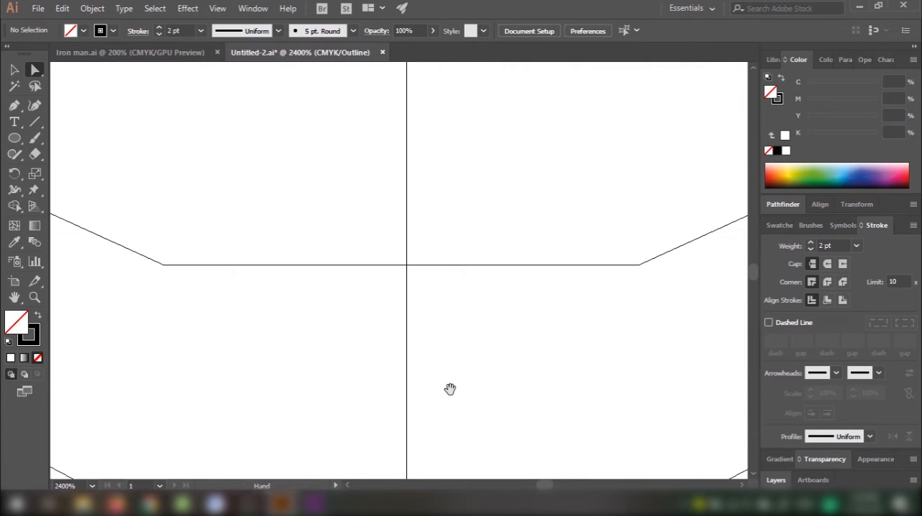
{"action": "left_click_drag", "start_coordinate": [451, 389], "coordinate": [463, 216]}
{"action": "left_click_drag", "start_coordinate": [453, 461], "coordinate": [446, 140]}
Step: Move the overlapping end of the right half's lowest abdomen line onto the centre line to meet the left half
{"action": "scroll", "coordinate": [442, 226], "scroll_direction": "up", "scroll_amount": 5}
{"action": "scroll", "coordinate": [486, 278], "scroll_direction": "down", "scroll_amount": 4}
{"action": "scroll", "coordinate": [420, 310], "scroll_direction": "up", "scroll_amount": 4}
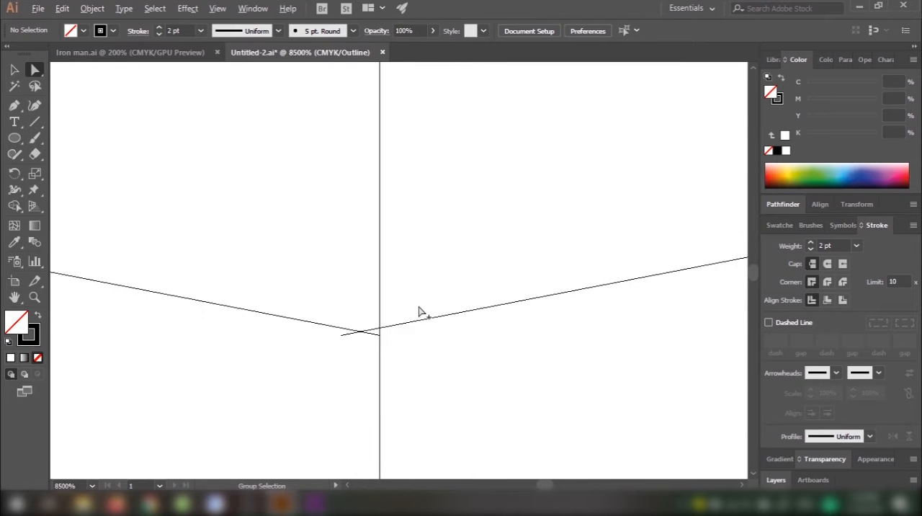
{"action": "left_click", "coordinate": [369, 331]}
{"action": "left_click", "coordinate": [341, 339]}
{"action": "left_click_drag", "start_coordinate": [343, 333], "coordinate": [384, 346]}
{"action": "left_click", "coordinate": [428, 370]}
Step: Move the overlapping end of the right leg outline at the crotch peak onto the centre line
{"action": "scroll", "coordinate": [432, 370], "scroll_direction": "down", "scroll_amount": 2}
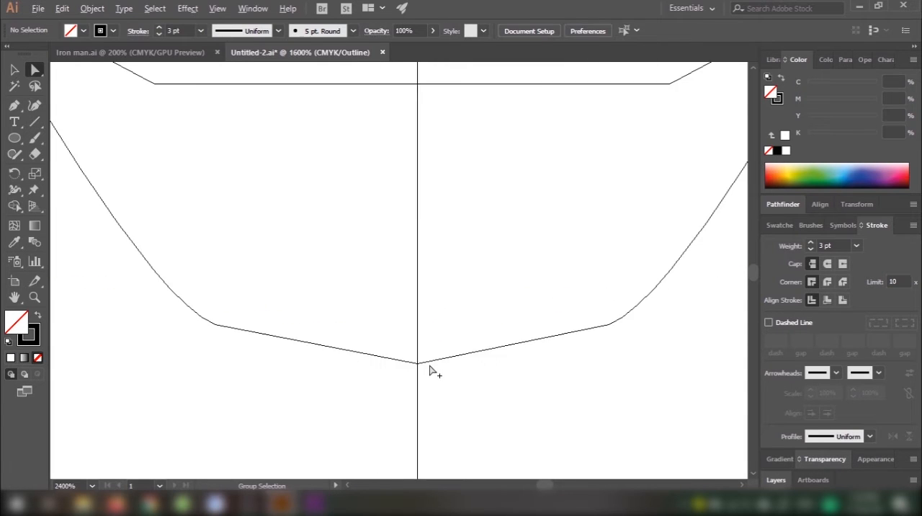
{"action": "scroll", "coordinate": [454, 422], "scroll_direction": "down", "scroll_amount": 3}
{"action": "scroll", "coordinate": [475, 192], "scroll_direction": "down", "scroll_amount": 3}
{"action": "scroll", "coordinate": [433, 309], "scroll_direction": "up", "scroll_amount": 4}
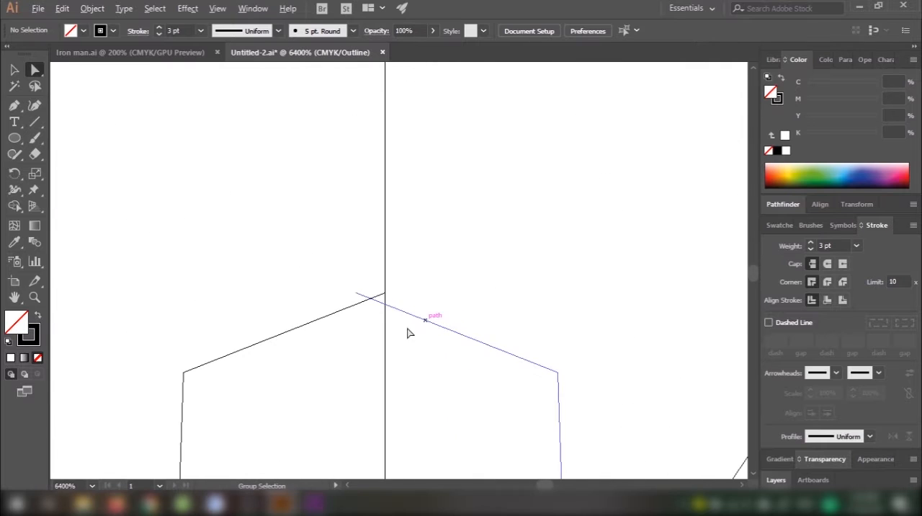
{"action": "left_click_drag", "start_coordinate": [358, 295], "coordinate": [386, 295]}
{"action": "left_click", "coordinate": [467, 271]}
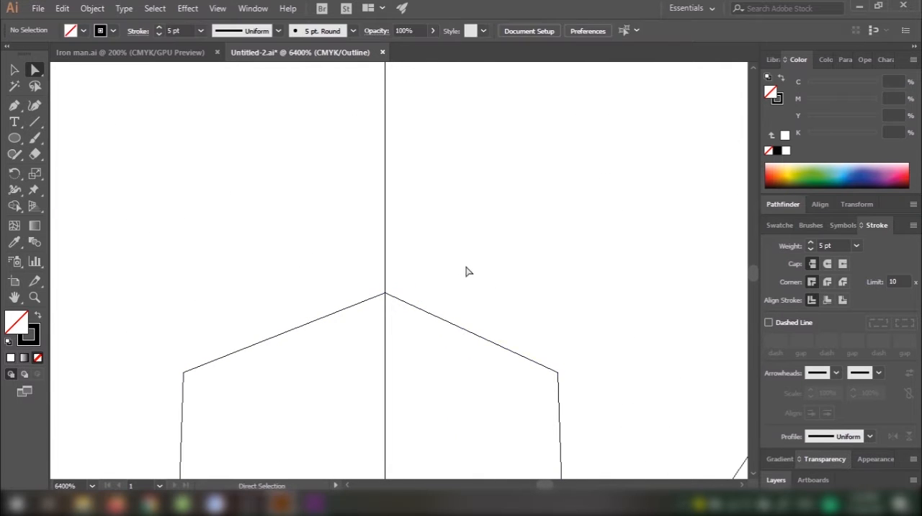
Step: Check the leg outlines, then return to the colour preview and review the whole body's line art
{"action": "scroll", "coordinate": [467, 271], "scroll_direction": "down", "scroll_amount": 4}
{"action": "scroll", "coordinate": [508, 339], "scroll_direction": "down", "scroll_amount": 2}
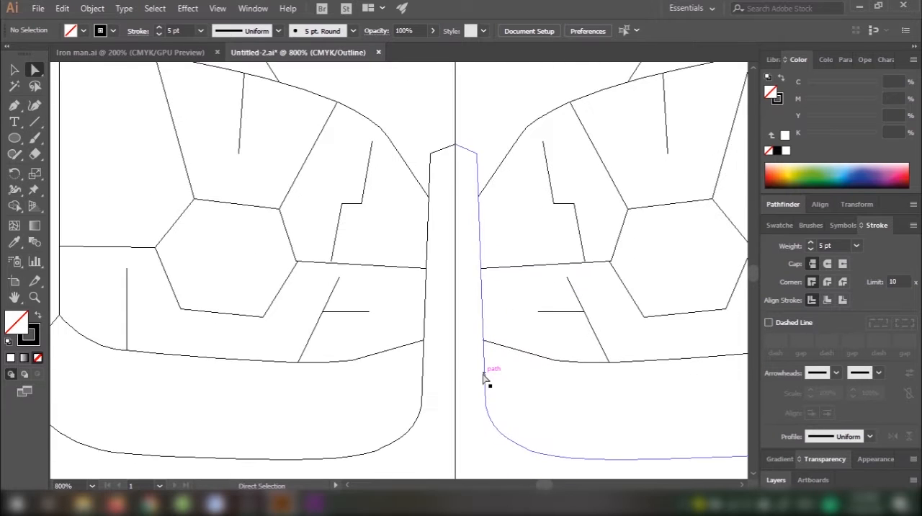
{"action": "scroll", "coordinate": [485, 378], "scroll_direction": "up", "scroll_amount": 1}
{"action": "scroll", "coordinate": [476, 371], "scroll_direction": "down", "scroll_amount": 5}
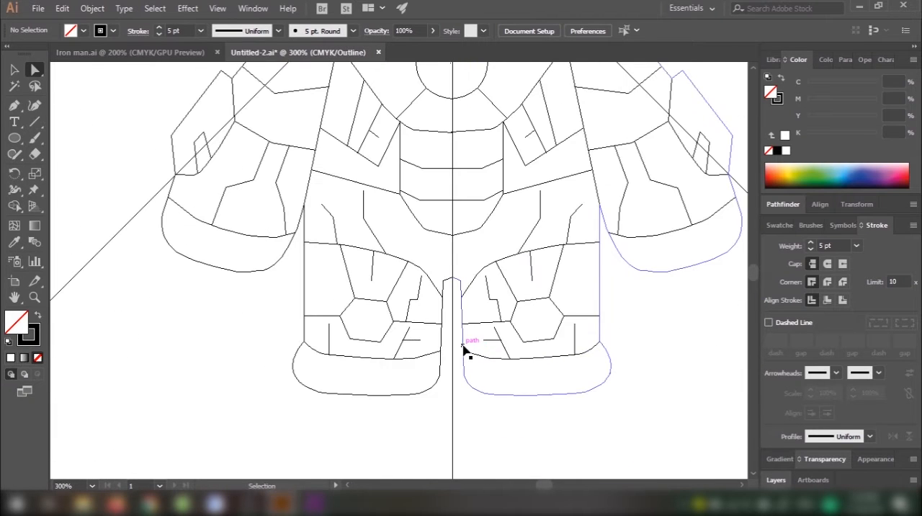
{"action": "key", "text": "ctrl+y"}
{"action": "left_click_drag", "start_coordinate": [522, 206], "coordinate": [469, 334]}
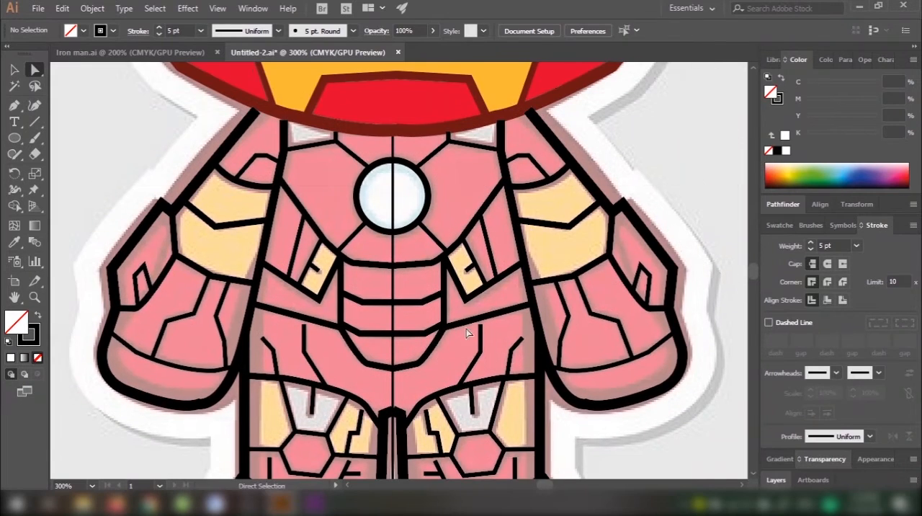
{"action": "scroll", "coordinate": [457, 274], "scroll_direction": "down", "scroll_amount": 1}
{"action": "left_click_drag", "start_coordinate": [457, 256], "coordinate": [457, 260]}
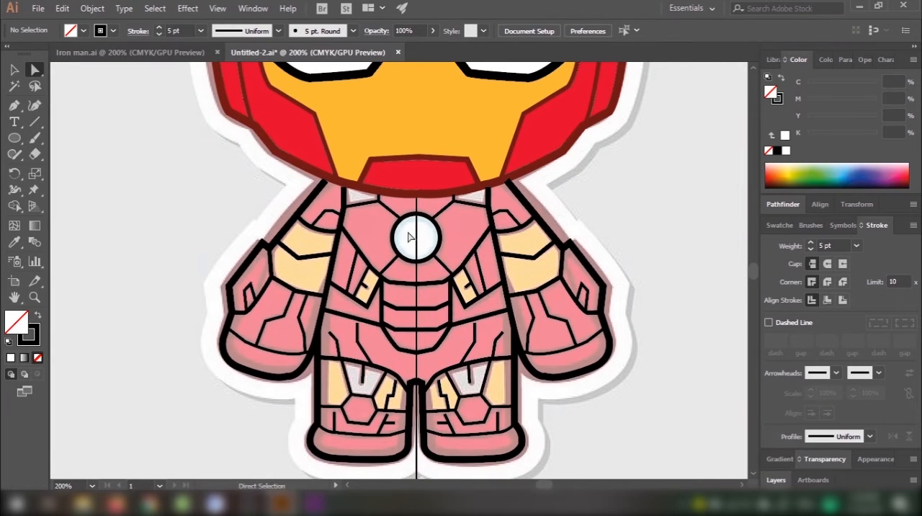
Step: Draw a curved 5 pt path with the Pen tool along the head's lower edge, spanning from shoulder to shoulder
{"action": "scroll", "coordinate": [461, 218], "scroll_direction": "up", "scroll_amount": 1}
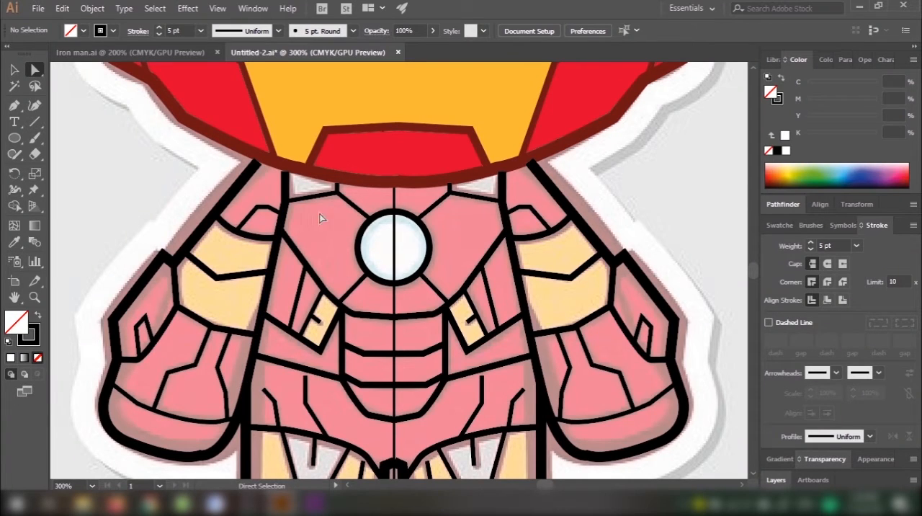
{"action": "key", "text": "p"}
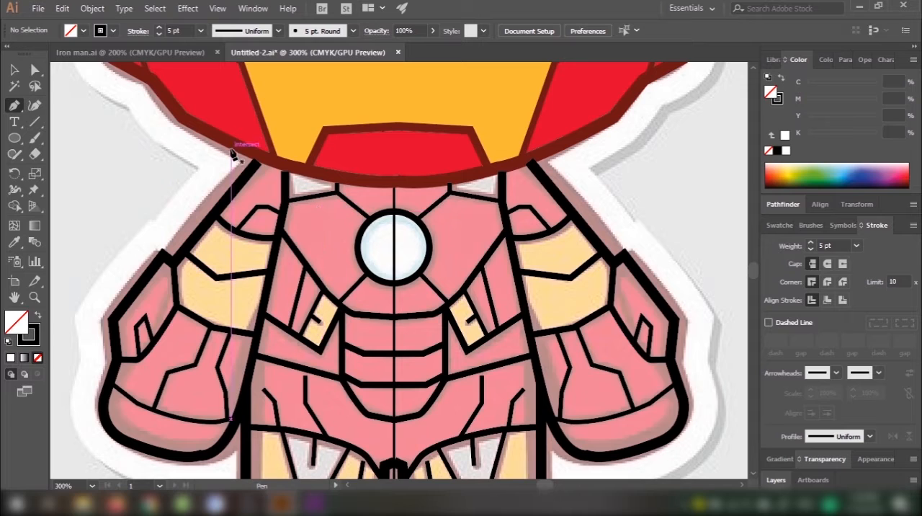
{"action": "left_click", "coordinate": [224, 151]}
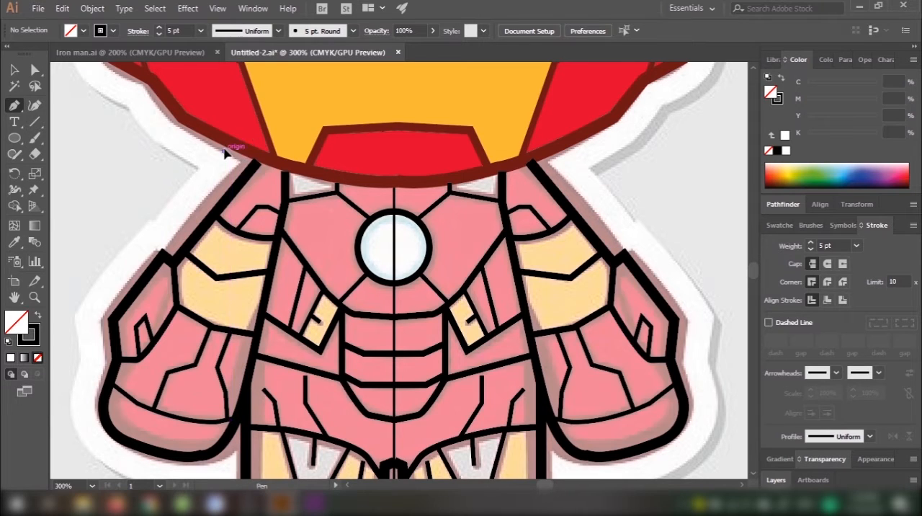
{"action": "mouse_move", "coordinate": [561, 152]}
{"action": "left_mouse_down"}
{"action": "mouse_move", "coordinate": [708, 103]}
{"action": "mouse_move", "coordinate": [731, 90]}
{"action": "mouse_move", "coordinate": [729, 76]}
{"action": "mouse_move", "coordinate": [703, 94]}
{"action": "mouse_move", "coordinate": [730, 94]}
{"action": "mouse_move", "coordinate": [731, 124]}
{"action": "left_mouse_up"}
{"action": "scroll", "coordinate": [704, 95], "scroll_direction": "up", "scroll_amount": 2}
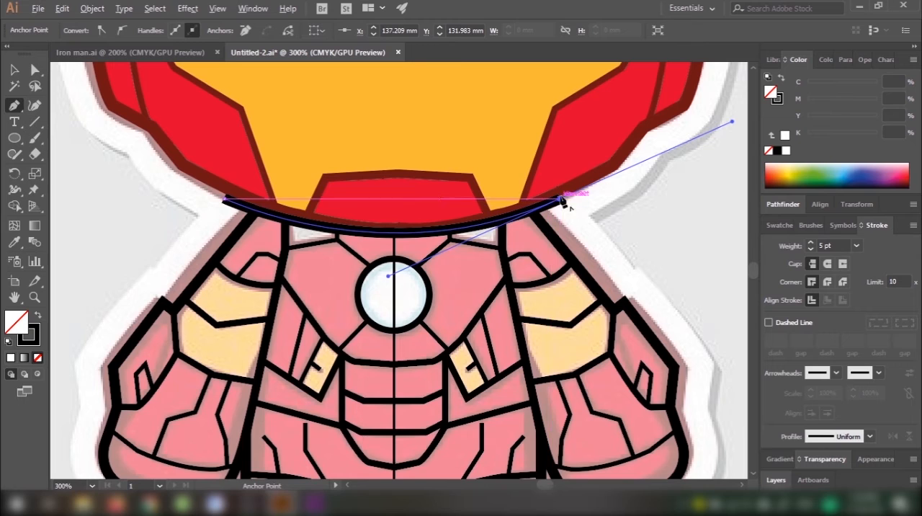
{"action": "left_click", "coordinate": [562, 199]}
{"action": "key", "text": "v"}
{"action": "left_click", "coordinate": [609, 214]}
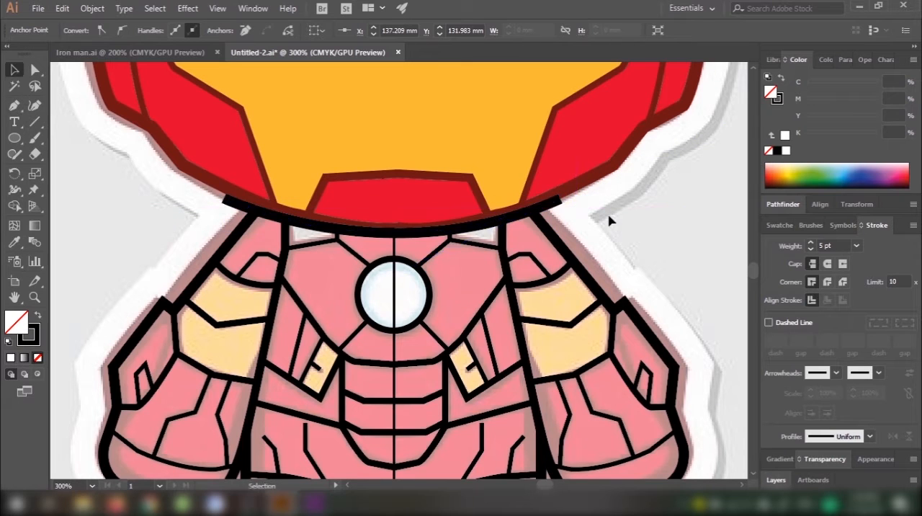
Step: Switch to outline view and hide the Head layer
{"action": "key", "text": "ctrl+y"}
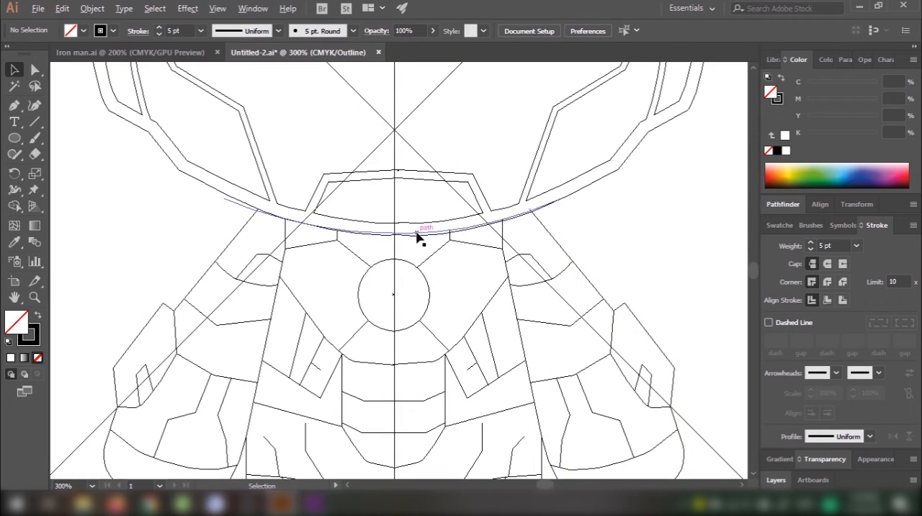
{"action": "left_click", "coordinate": [776, 480]}
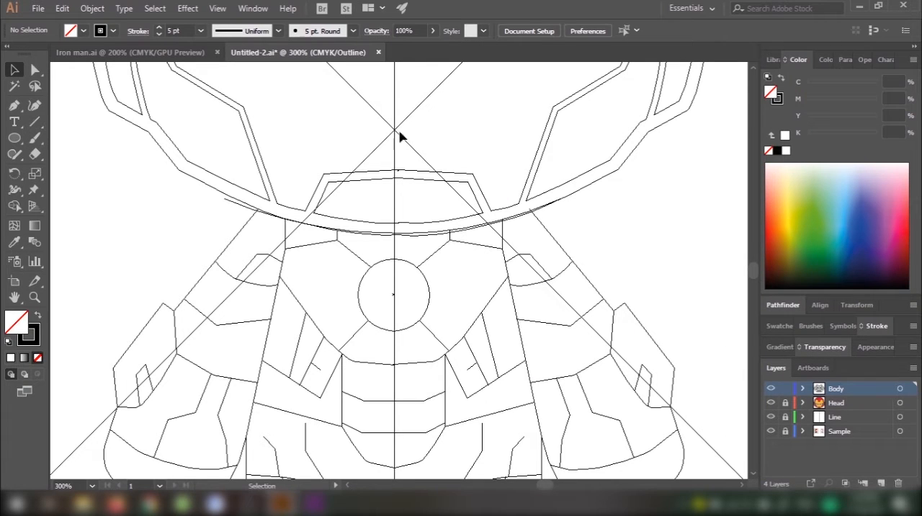
{"action": "left_click", "coordinate": [771, 403]}
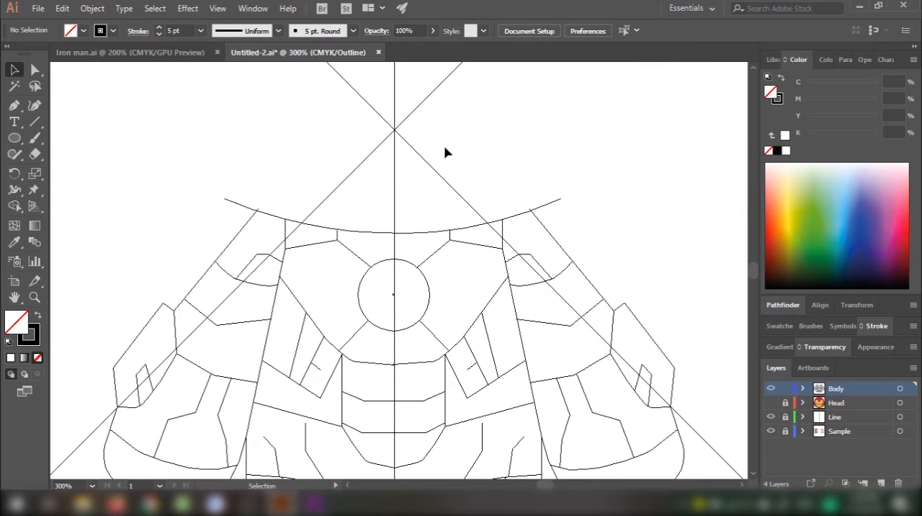
Step: Extend the upper end of the left short vertical chest line past the neck curve
{"action": "scroll", "coordinate": [278, 216], "scroll_direction": "up", "scroll_amount": 3}
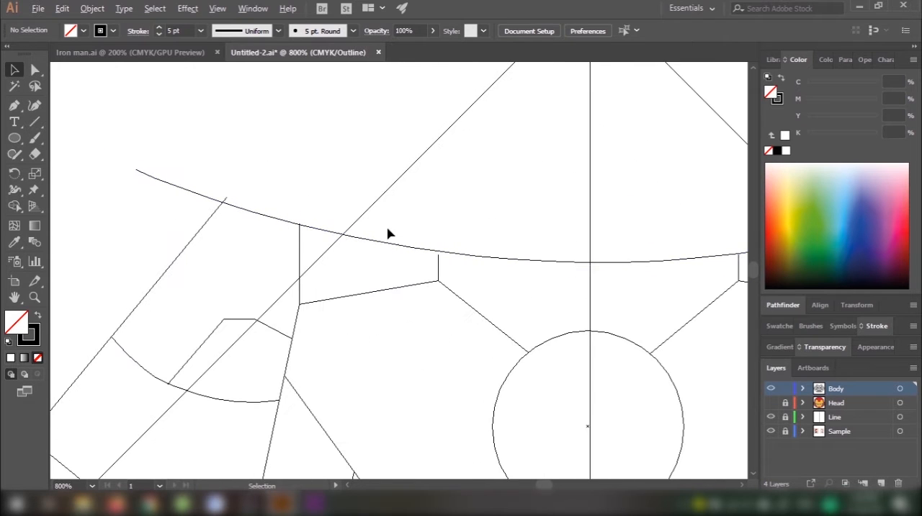
{"action": "left_click_drag", "start_coordinate": [565, 239], "coordinate": [476, 255]}
{"action": "scroll", "coordinate": [504, 308], "scroll_direction": "up", "scroll_amount": 3}
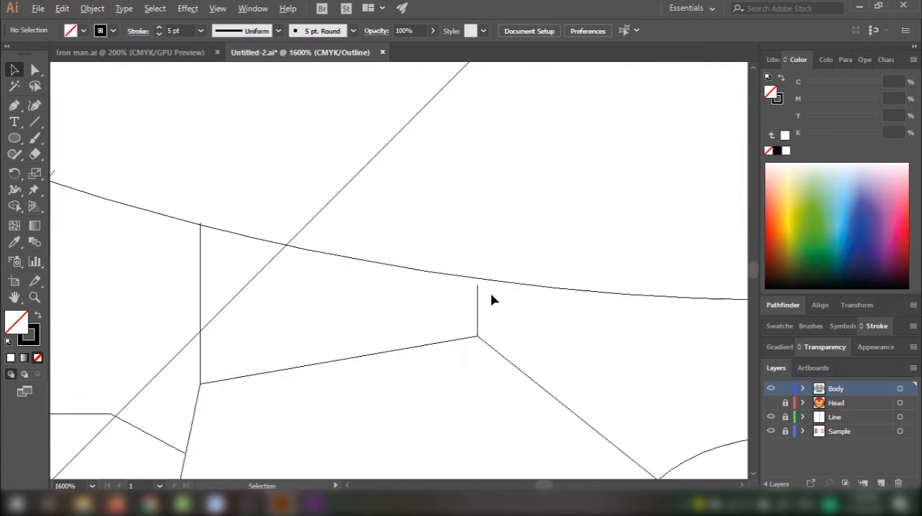
{"action": "key", "text": "a"}
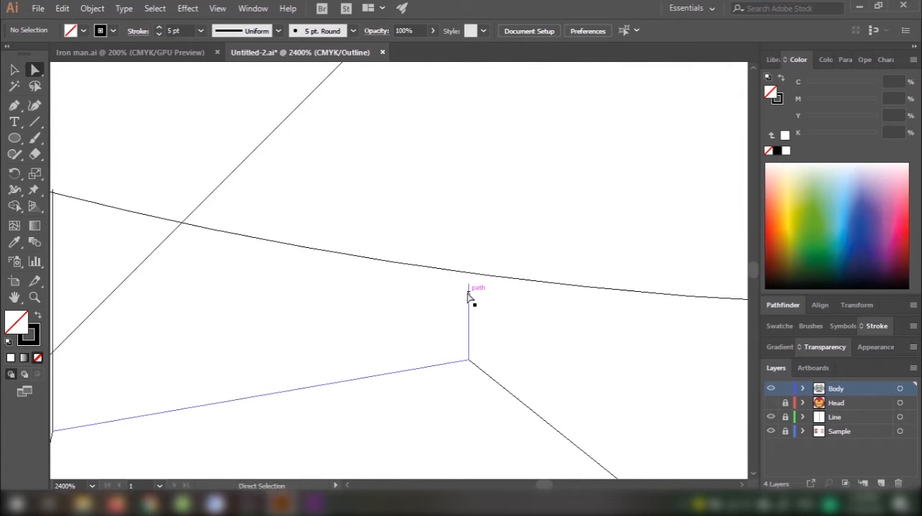
{"action": "left_click_drag", "start_coordinate": [469, 295], "coordinate": [470, 256]}
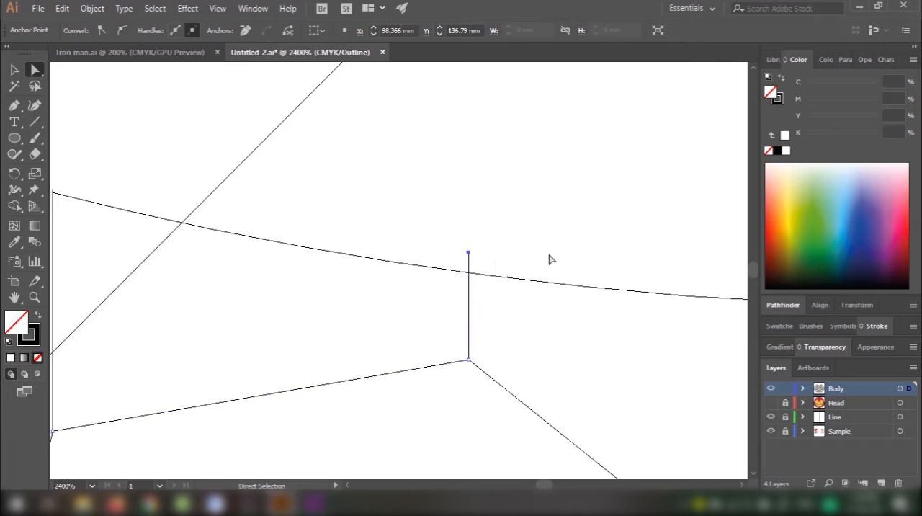
Step: Extend the upper end of the right short vertical chest line past the neck curve
{"action": "left_click", "coordinate": [549, 257]}
{"action": "scroll", "coordinate": [384, 237], "scroll_direction": "down", "scroll_amount": 5}
{"action": "left_click_drag", "start_coordinate": [664, 278], "coordinate": [422, 294]}
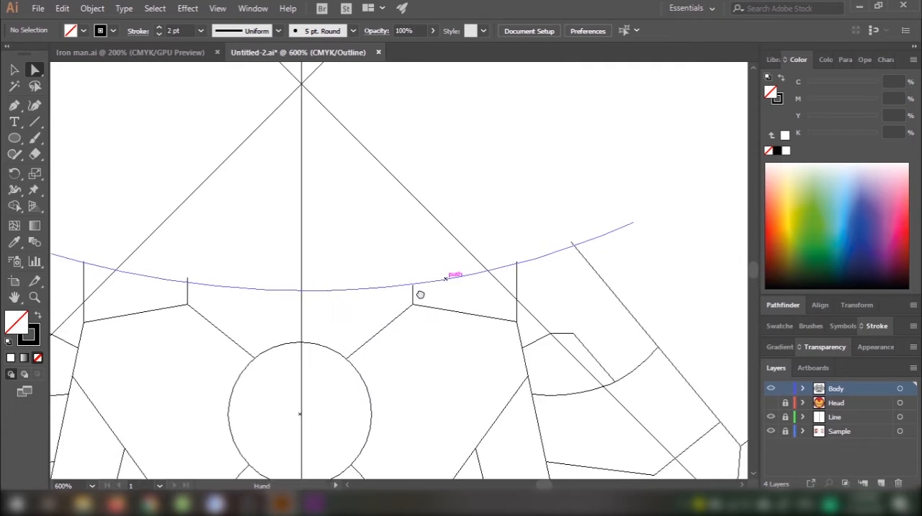
{"action": "scroll", "coordinate": [405, 300], "scroll_direction": "up", "scroll_amount": 3}
{"action": "left_click", "coordinate": [392, 288]}
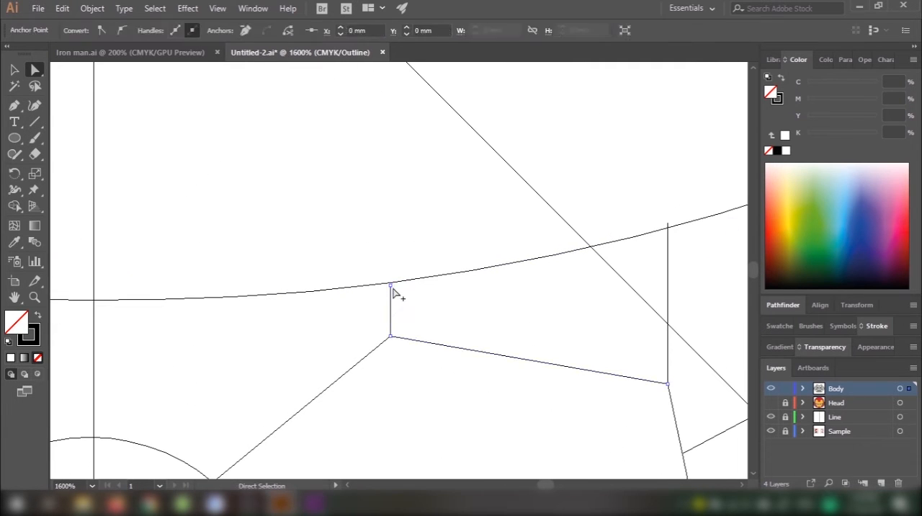
{"action": "scroll", "coordinate": [394, 293], "scroll_direction": "up", "scroll_amount": 3}
{"action": "left_click_drag", "start_coordinate": [277, 308], "coordinate": [277, 263]}
{"action": "left_click", "coordinate": [336, 261]}
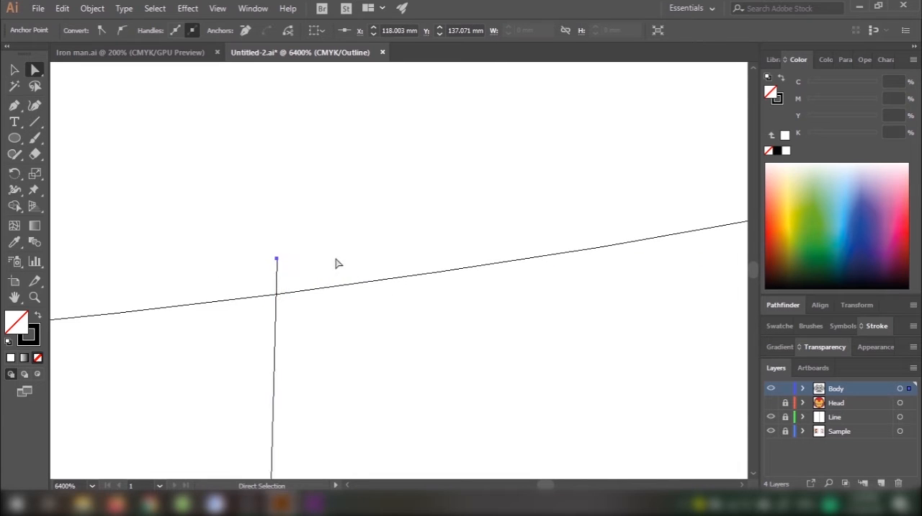
Step: Check where the chest and shoulder lines cross the neck curve, then return to the colour preview and review the body's line art
{"action": "scroll", "coordinate": [342, 260], "scroll_direction": "down", "scroll_amount": 4}
{"action": "left_click_drag", "start_coordinate": [494, 259], "coordinate": [354, 329]}
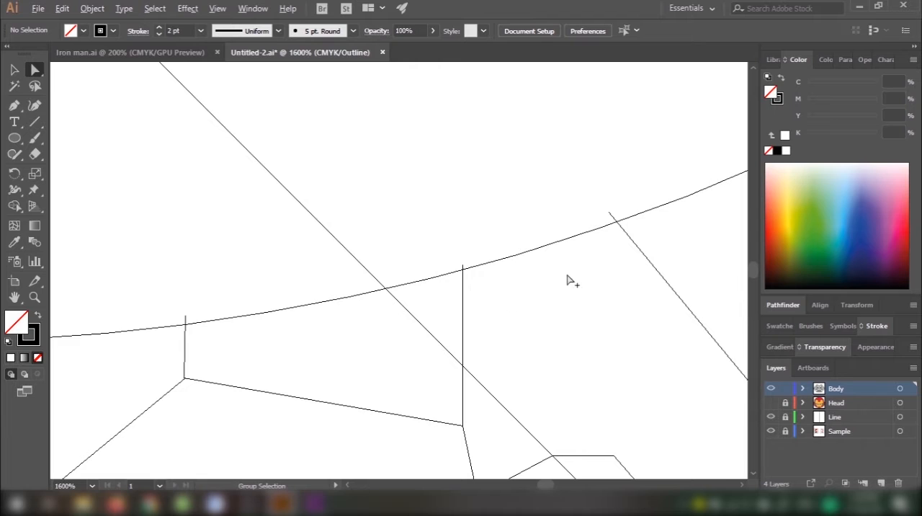
{"action": "scroll", "coordinate": [579, 267], "scroll_direction": "down", "scroll_amount": 4}
{"action": "left_click_drag", "start_coordinate": [297, 253], "coordinate": [341, 257]}
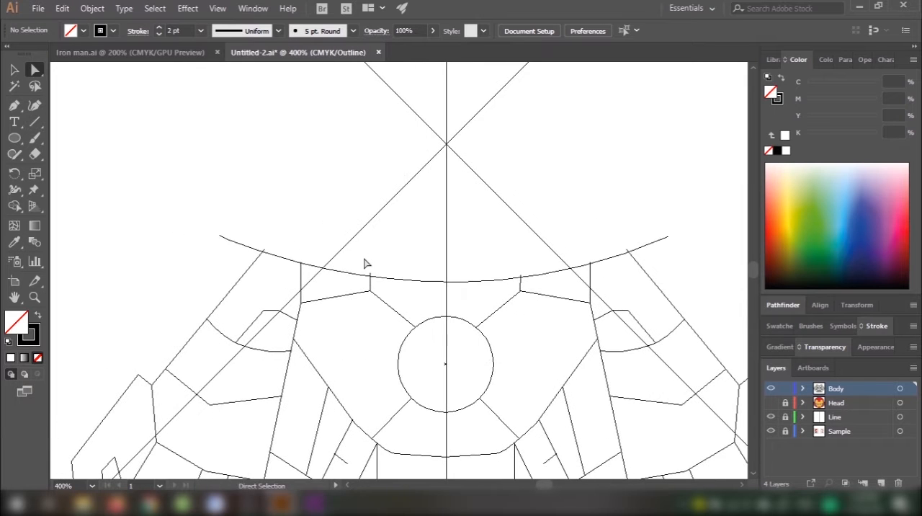
{"action": "scroll", "coordinate": [268, 249], "scroll_direction": "up", "scroll_amount": 4}
{"action": "scroll", "coordinate": [268, 252], "scroll_direction": "down", "scroll_amount": 3}
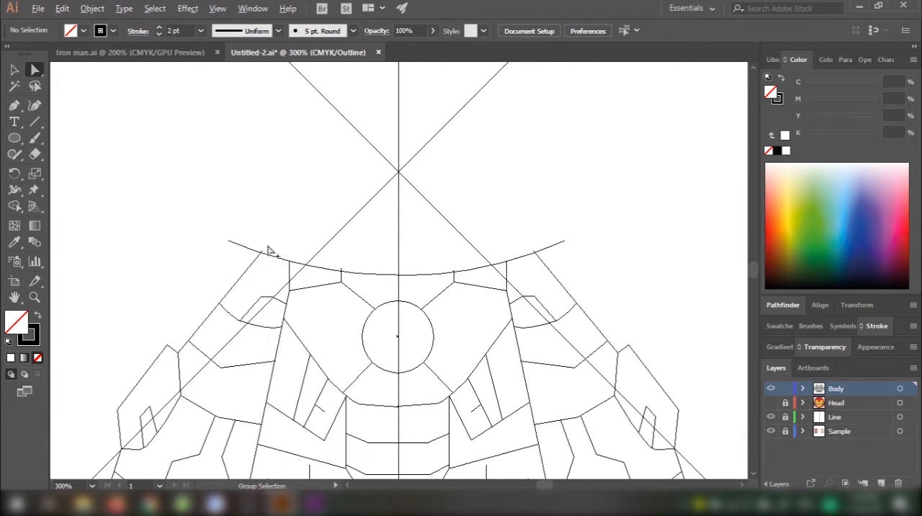
{"action": "key", "text": "ctrl+y"}
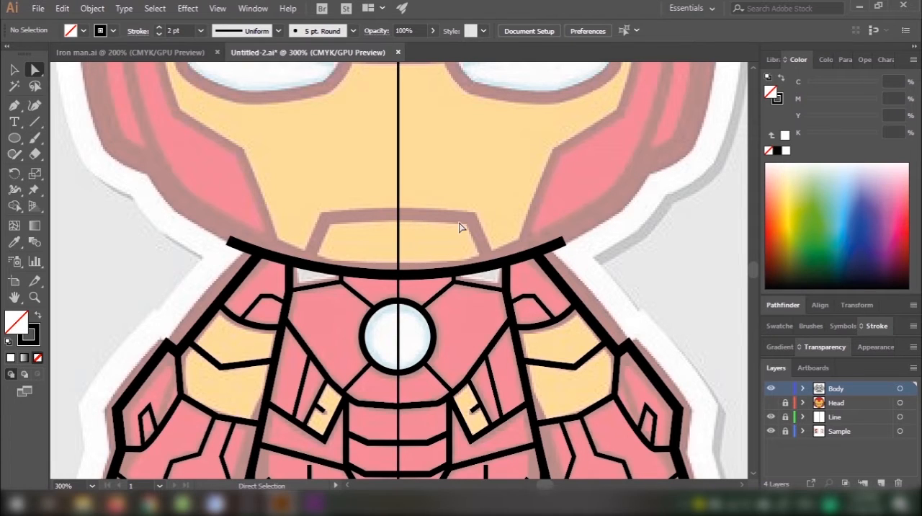
{"action": "scroll", "coordinate": [461, 228], "scroll_direction": "down", "scroll_amount": 2}
{"action": "scroll", "coordinate": [452, 170], "scroll_direction": "down", "scroll_amount": 2}
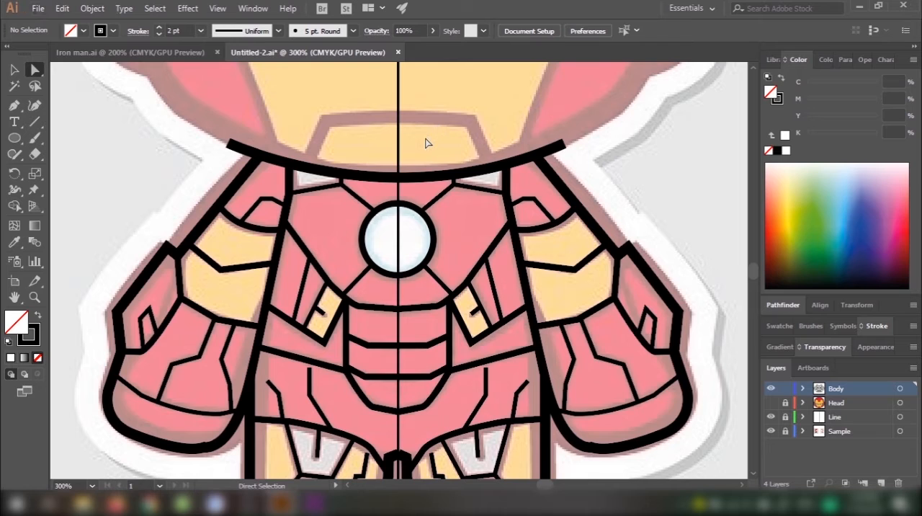
{"action": "scroll", "coordinate": [426, 141], "scroll_direction": "down", "scroll_amount": 2}
{"action": "left_click_drag", "start_coordinate": [430, 132], "coordinate": [428, 206]}
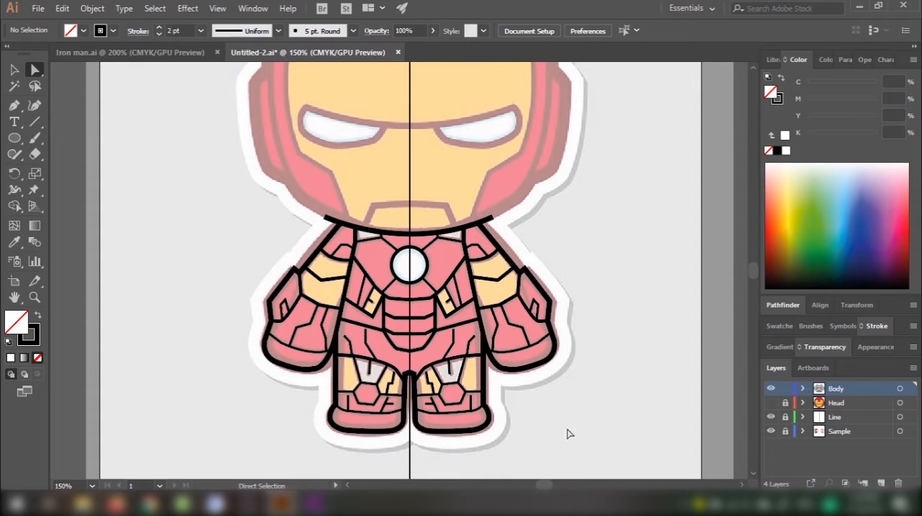
Step: Select all of the body's line art and convert its strokes to filled shapes with Outline Stroke
{"action": "key", "text": "v"}
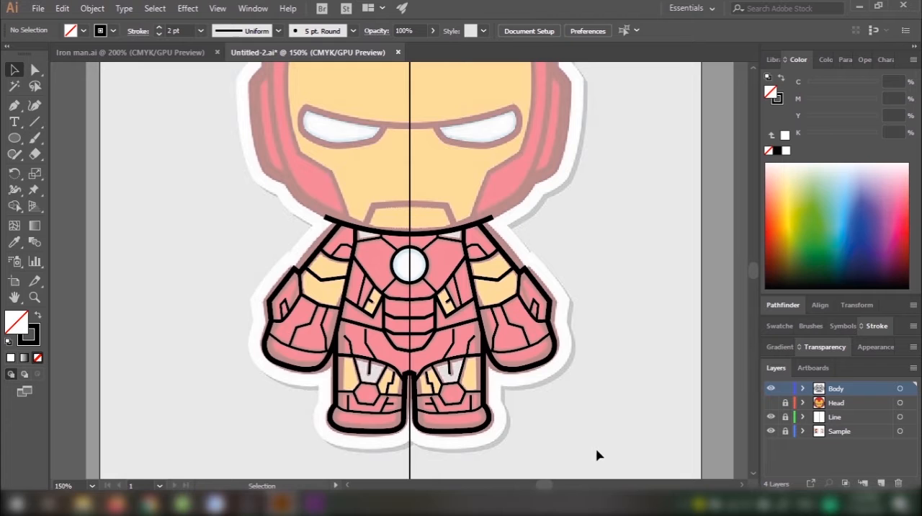
{"action": "left_click_drag", "start_coordinate": [609, 463], "coordinate": [252, 164]}
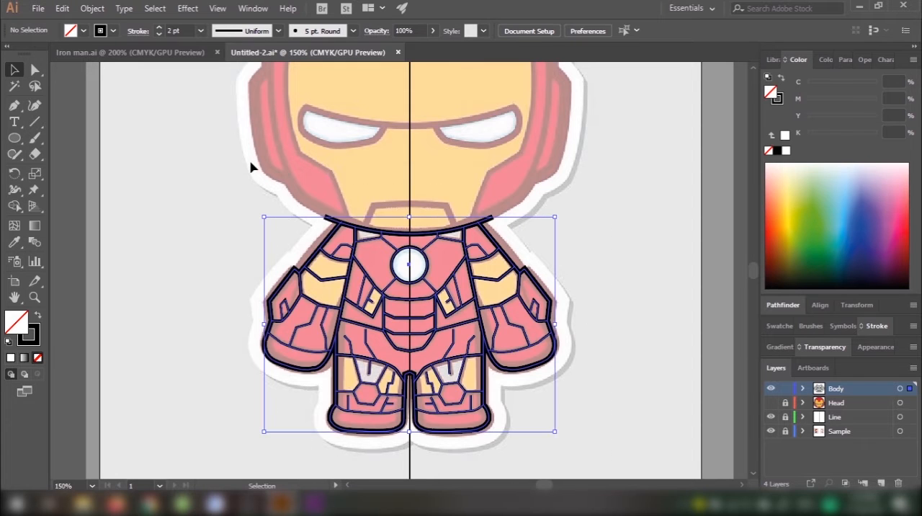
{"action": "left_click", "coordinate": [86, 9]}
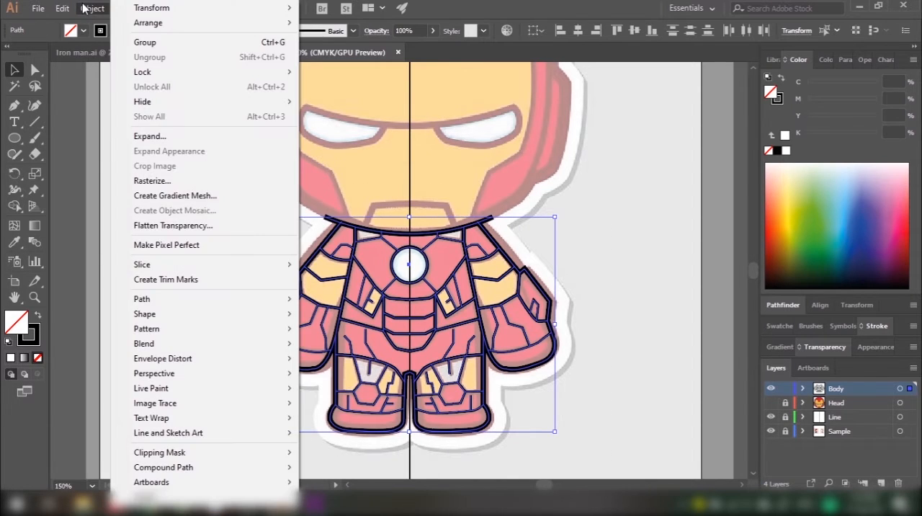
{"action": "mouse_move", "coordinate": [194, 308]}
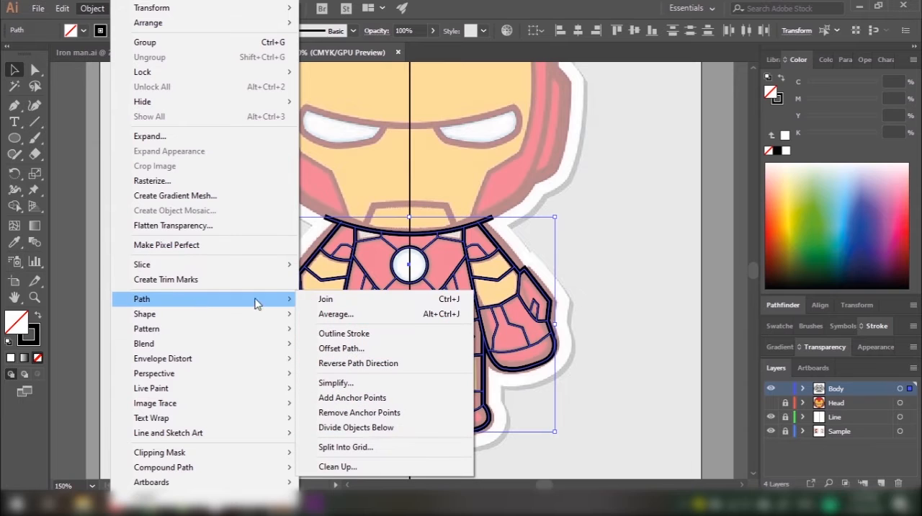
{"action": "left_click", "coordinate": [343, 333]}
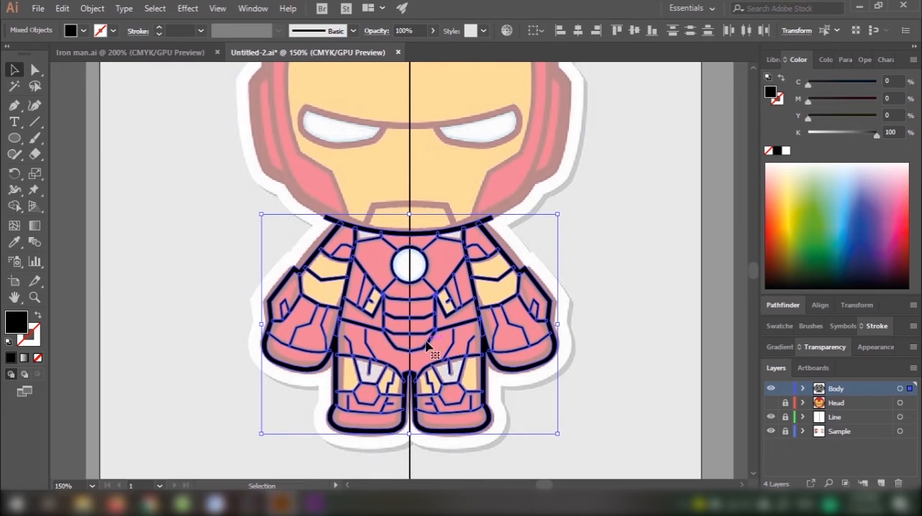
{"action": "left_click", "coordinate": [606, 338]}
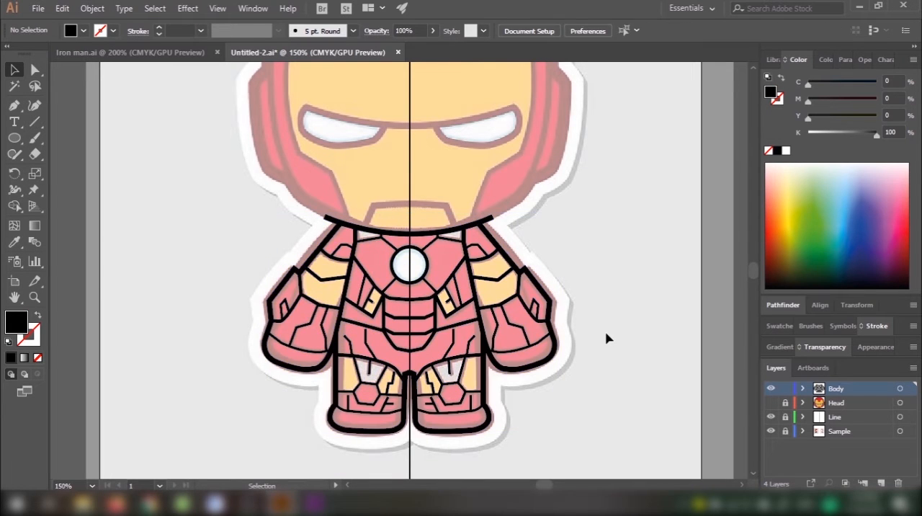
Step: Switch to outline view and examine the expanded strokes where the mirrored chest and abdomen lines meet on the centre line
{"action": "key", "text": "ctrl+y"}
{"action": "key", "text": "ctrl+plus"}
{"action": "key", "text": "ctrl+plus"}
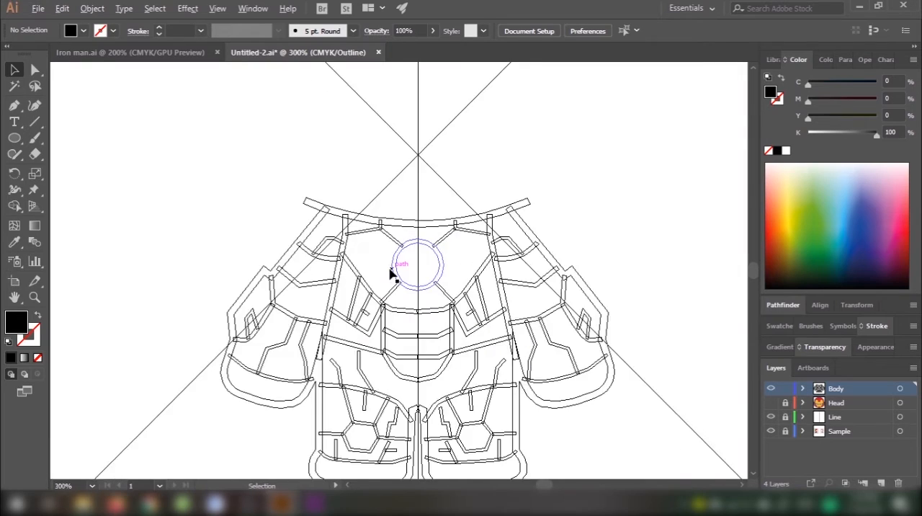
{"action": "key", "text": "ctrl+plus"}
{"action": "left_click_drag", "start_coordinate": [497, 381], "coordinate": [471, 251]}
{"action": "scroll", "coordinate": [441, 375], "scroll_direction": "up", "scroll_amount": 3}
{"action": "scroll", "coordinate": [440, 384], "scroll_direction": "down", "scroll_amount": 4}
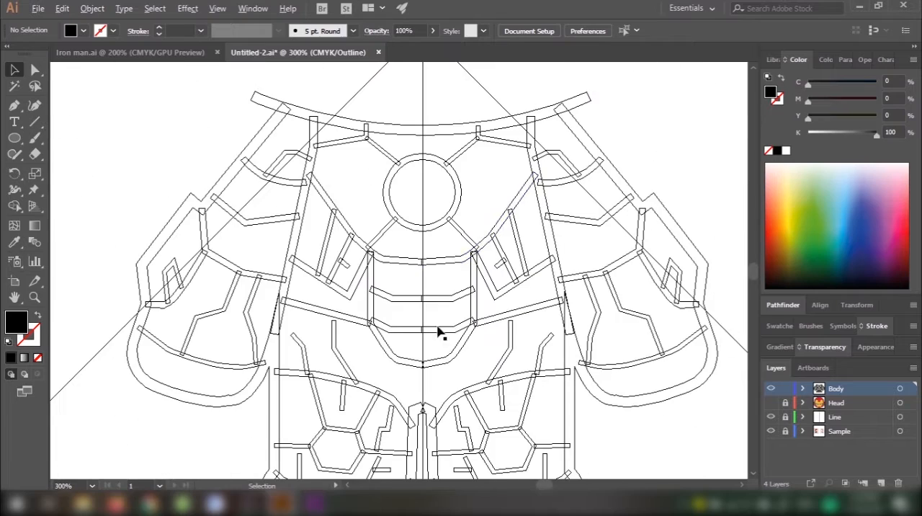
{"action": "key", "text": "a"}
{"action": "scroll", "coordinate": [418, 250], "scroll_direction": "up", "scroll_amount": 3}
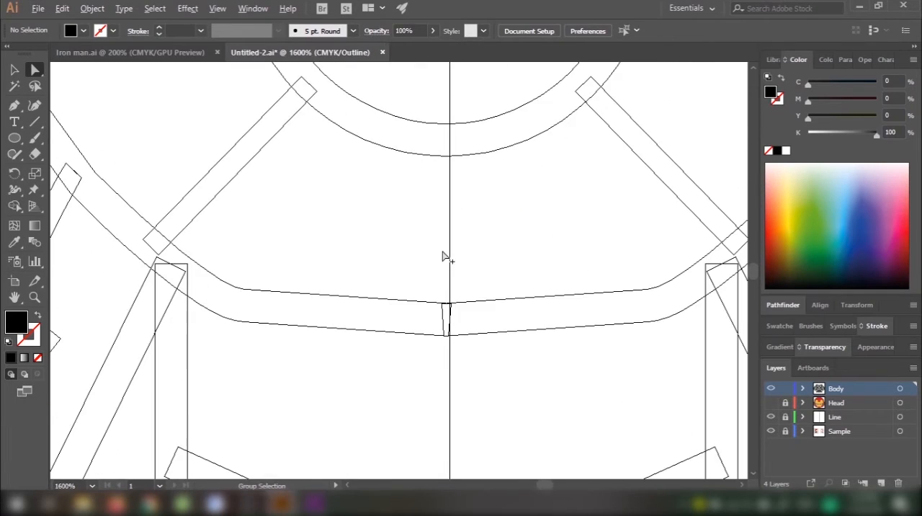
{"action": "scroll", "coordinate": [469, 396], "scroll_direction": "down", "scroll_amount": 3}
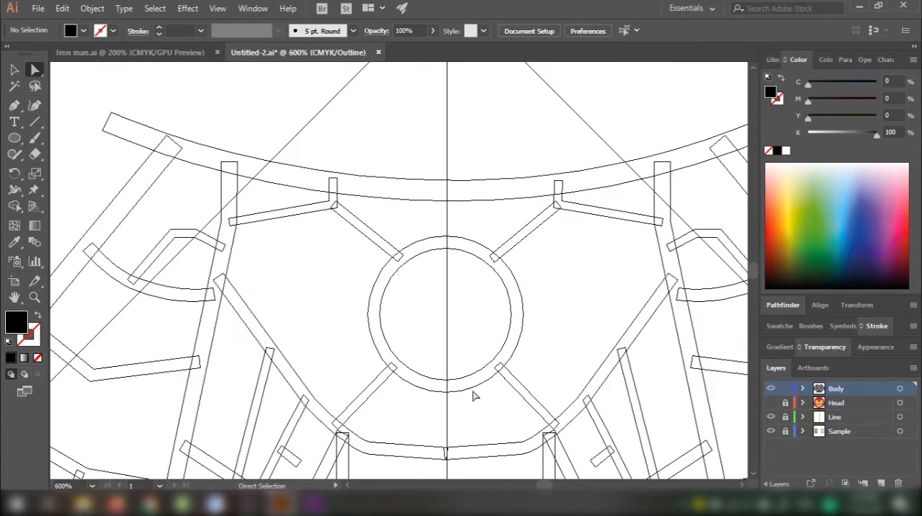
{"action": "scroll", "coordinate": [479, 253], "scroll_direction": "down", "scroll_amount": 3}
{"action": "scroll", "coordinate": [461, 315], "scroll_direction": "up", "scroll_amount": 2}
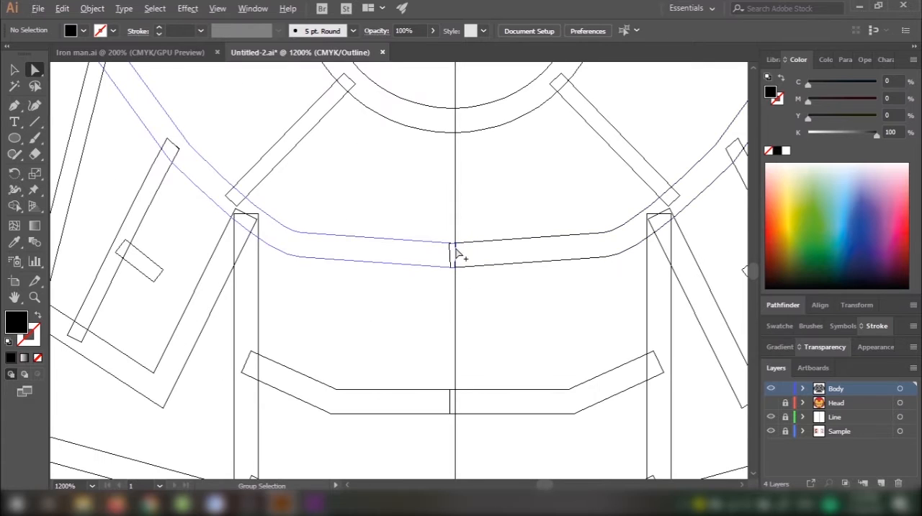
{"action": "key", "text": "space"}
{"action": "left_click_drag", "start_coordinate": [484, 361], "coordinate": [473, 319]}
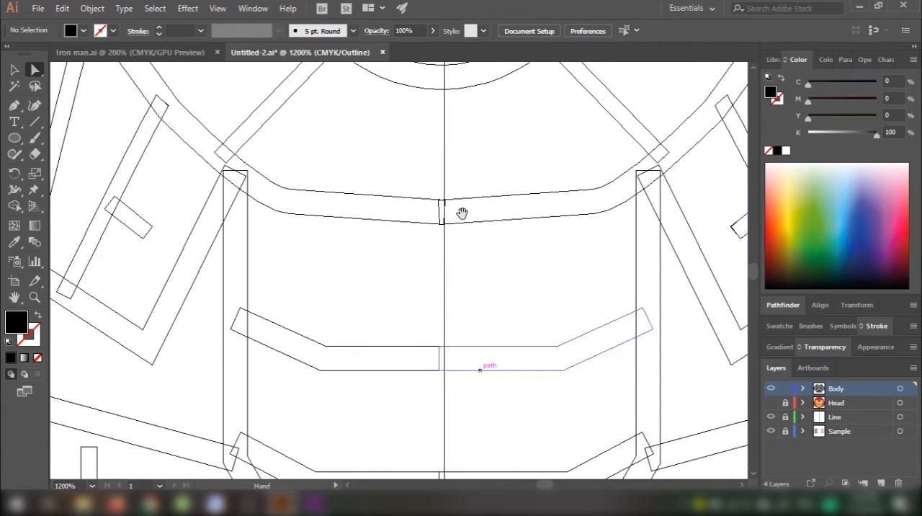
{"action": "scroll", "coordinate": [433, 206], "scroll_direction": "up", "scroll_amount": 2}
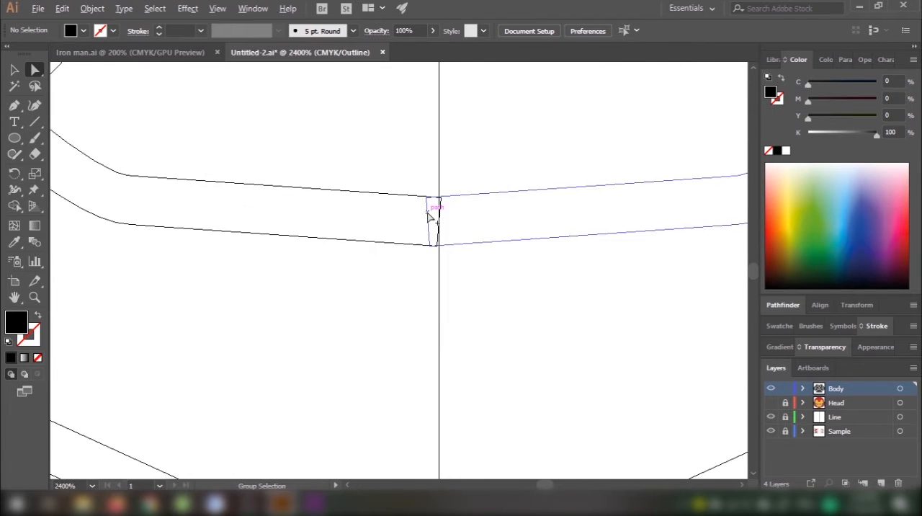
{"action": "scroll", "coordinate": [480, 366], "scroll_direction": "down", "scroll_amount": 2}
{"action": "key", "text": "space"}
{"action": "left_click_drag", "start_coordinate": [480, 392], "coordinate": [462, 207]}
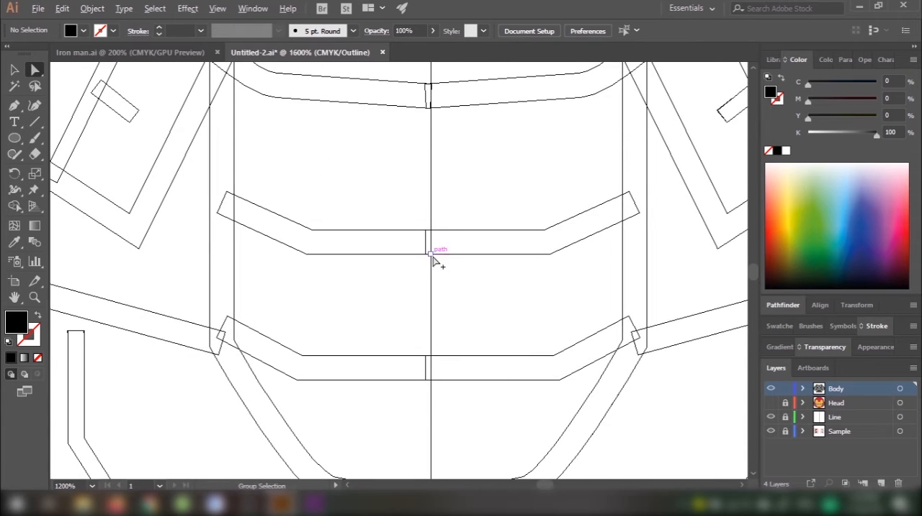
{"action": "scroll", "coordinate": [434, 261], "scroll_direction": "up", "scroll_amount": 4}
{"action": "scroll", "coordinate": [447, 288], "scroll_direction": "down", "scroll_amount": 4}
{"action": "key", "text": "space"}
{"action": "left_click_drag", "start_coordinate": [457, 319], "coordinate": [479, 234]}
{"action": "scroll", "coordinate": [466, 353], "scroll_direction": "down", "scroll_amount": 1}
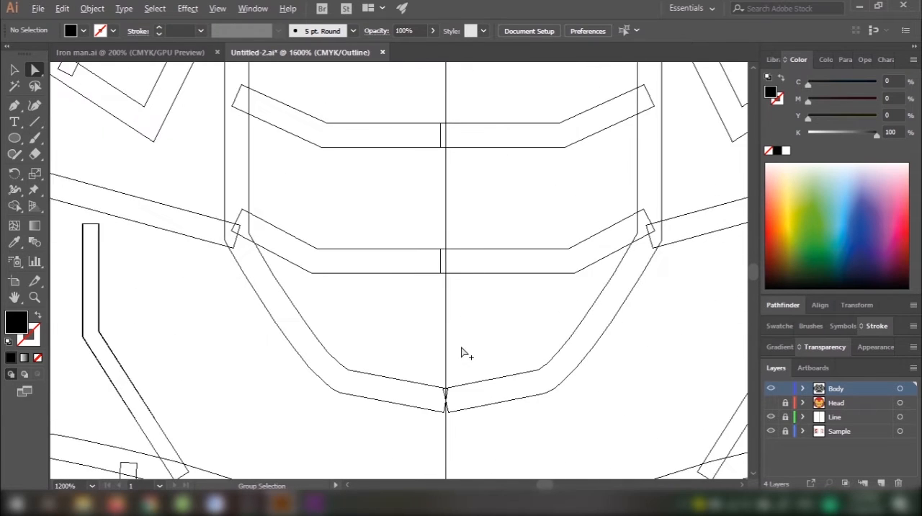
Step: Bring the two lower corner points at the middle of the abdomen's bottom curve together on the centre line
{"action": "scroll", "coordinate": [461, 396], "scroll_direction": "up", "scroll_amount": 3}
{"action": "scroll", "coordinate": [414, 297], "scroll_direction": "up", "scroll_amount": 3}
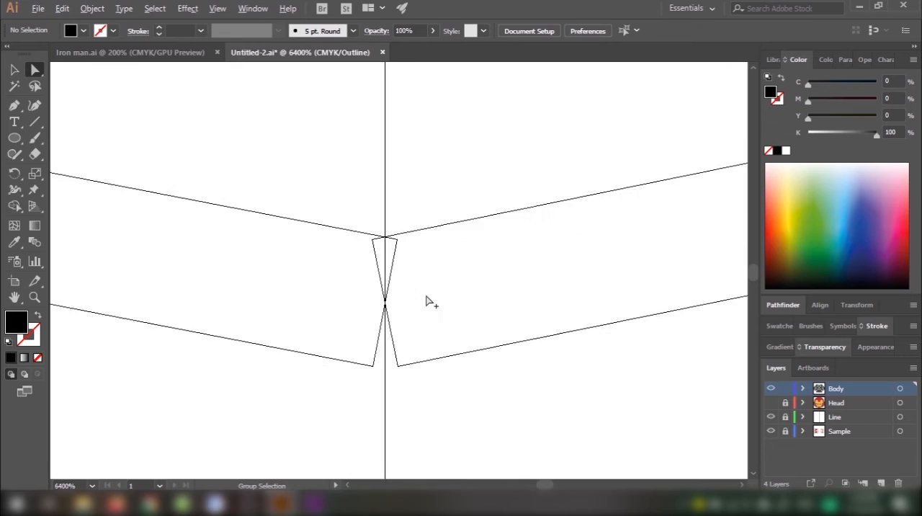
{"action": "scroll", "coordinate": [424, 329], "scroll_direction": "up", "scroll_amount": 2}
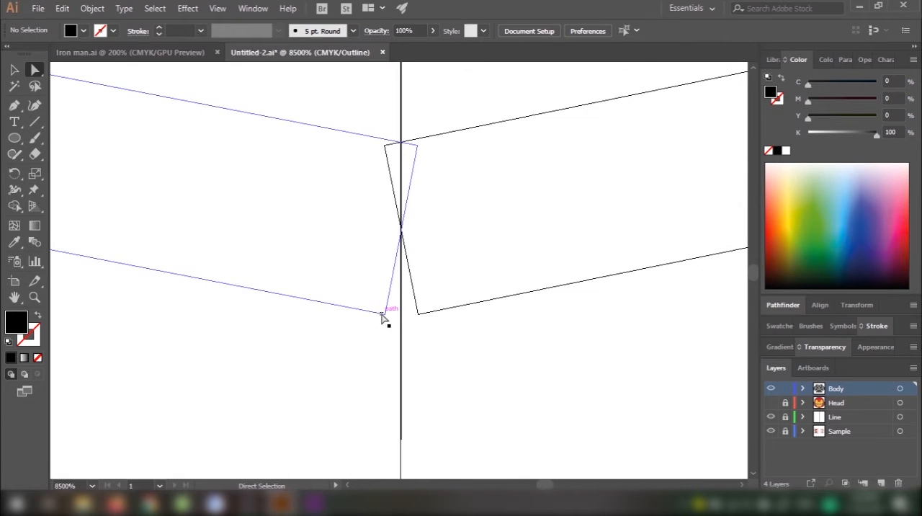
{"action": "left_click_drag", "start_coordinate": [384, 317], "coordinate": [402, 319]}
{"action": "left_click", "coordinate": [418, 315]}
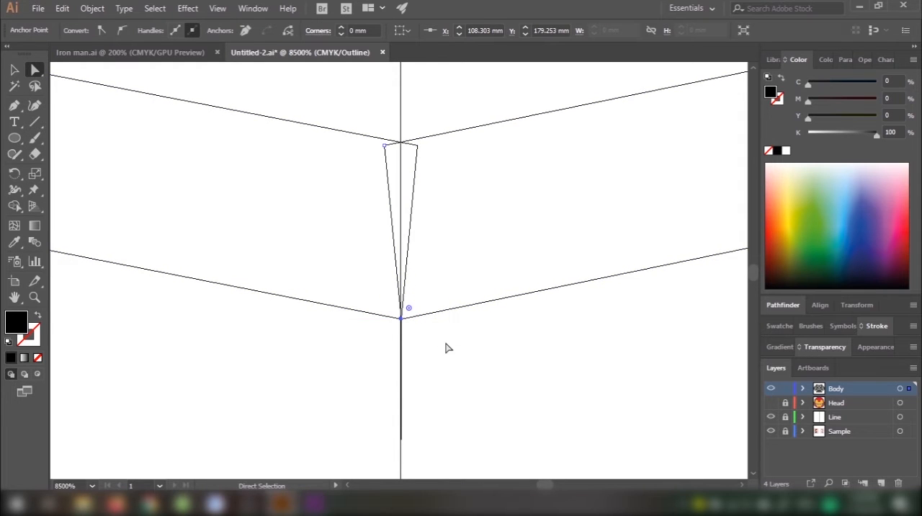
{"action": "left_click", "coordinate": [446, 346]}
Step: Join the two upper inner corner points of the leg outlines into one peak on the centre line at the crotch
{"action": "scroll", "coordinate": [447, 349], "scroll_direction": "down", "scroll_amount": 5}
{"action": "scroll", "coordinate": [461, 374], "scroll_direction": "down", "scroll_amount": 3}
{"action": "scroll", "coordinate": [468, 288], "scroll_direction": "down", "scroll_amount": 3}
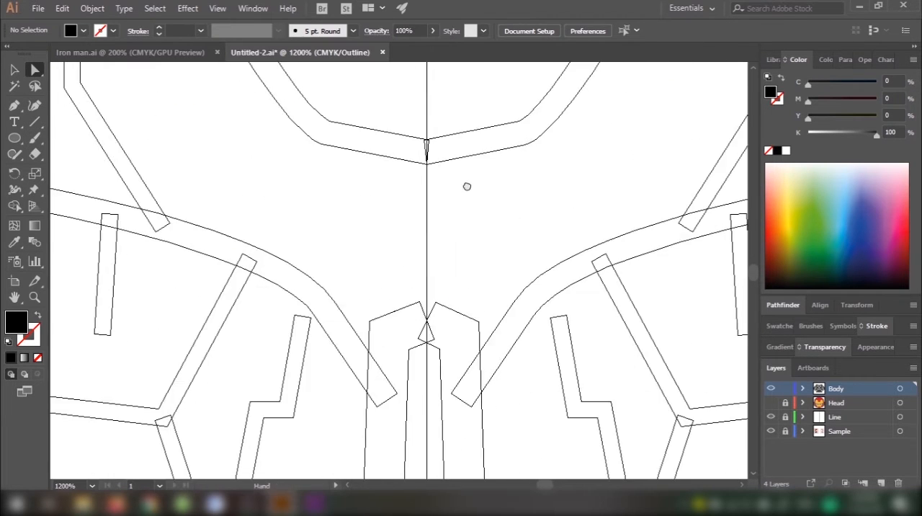
{"action": "scroll", "coordinate": [438, 322], "scroll_direction": "up", "scroll_amount": 5}
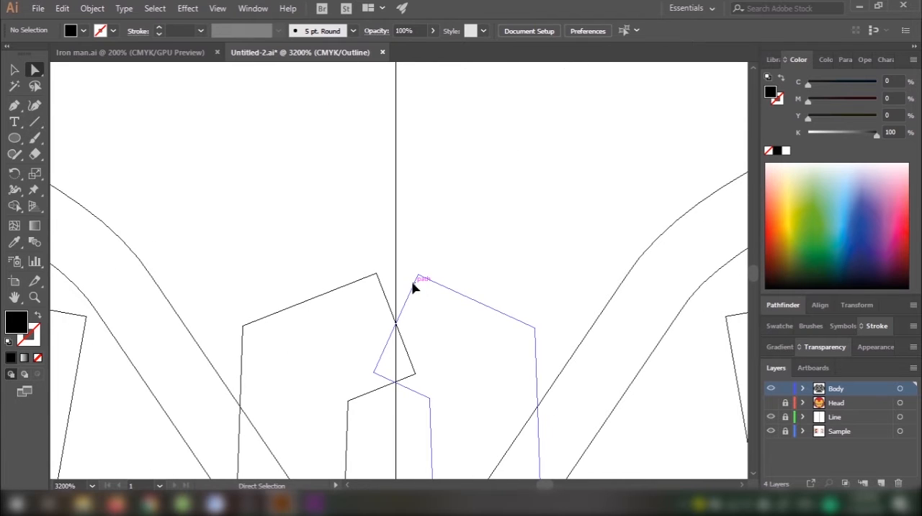
{"action": "left_click_drag", "start_coordinate": [418, 275], "coordinate": [398, 271]}
{"action": "left_click_drag", "start_coordinate": [376, 273], "coordinate": [397, 270]}
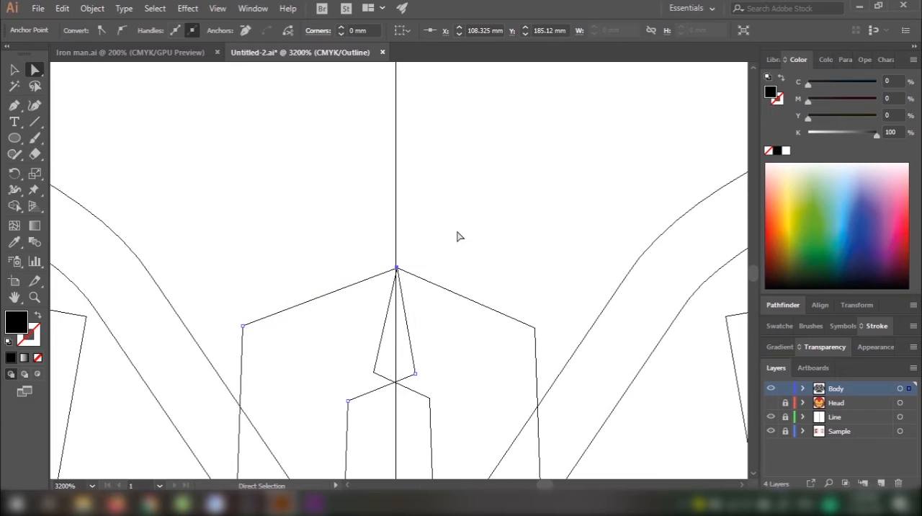
{"action": "left_click", "coordinate": [457, 245]}
Step: Return to the normal preview, select all of the body's line art and combine it with Pathfinder Merge
{"action": "scroll", "coordinate": [454, 256], "scroll_direction": "down", "scroll_amount": 3}
{"action": "scroll", "coordinate": [476, 250], "scroll_direction": "down", "scroll_amount": 4}
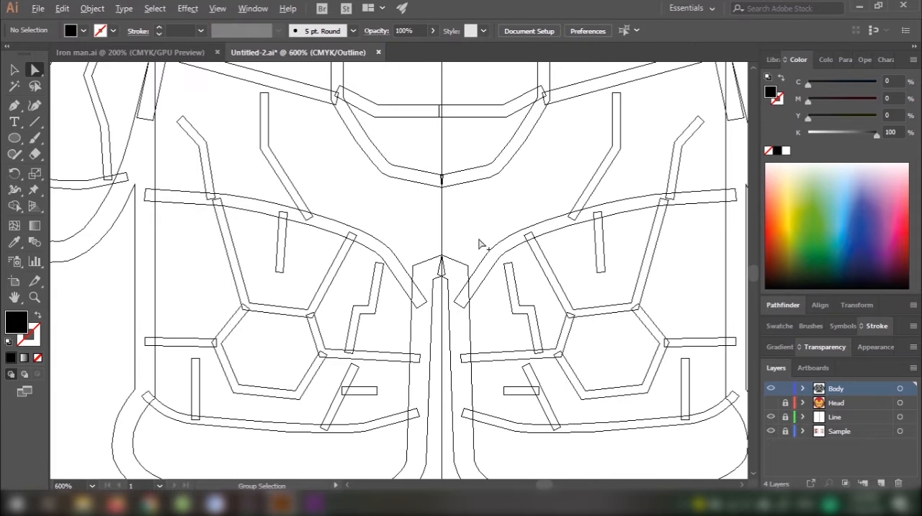
{"action": "key", "text": "ctrl+y"}
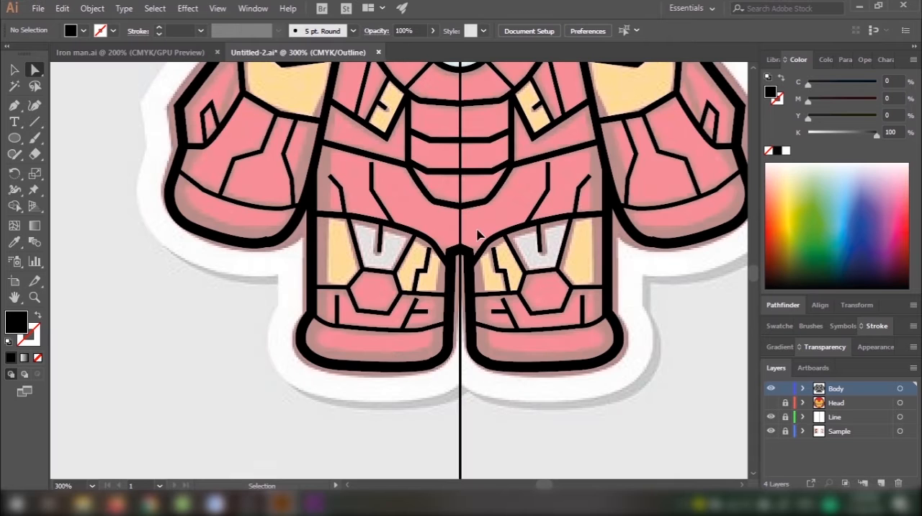
{"action": "scroll", "coordinate": [512, 189], "scroll_direction": "down", "scroll_amount": 1}
{"action": "left_click_drag", "start_coordinate": [489, 214], "coordinate": [448, 329]}
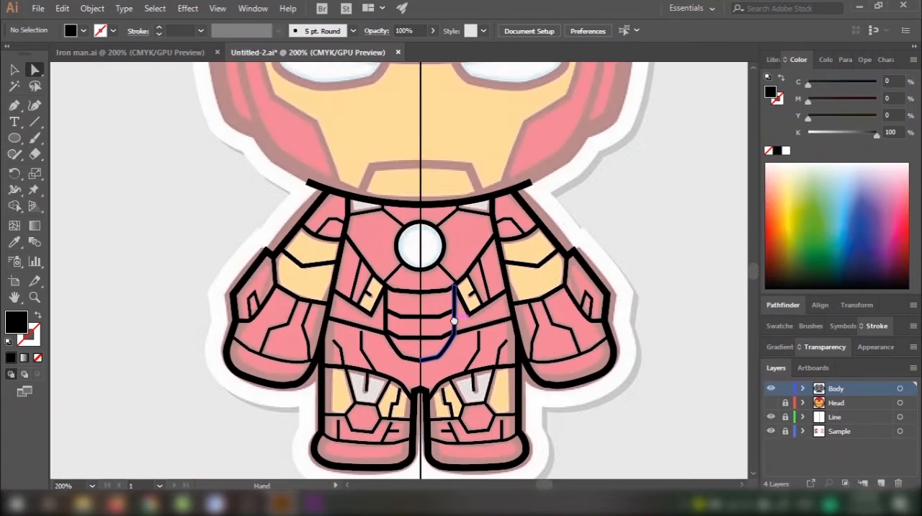
{"action": "key", "text": "v"}
{"action": "scroll", "coordinate": [481, 286], "scroll_direction": "down", "scroll_amount": 1}
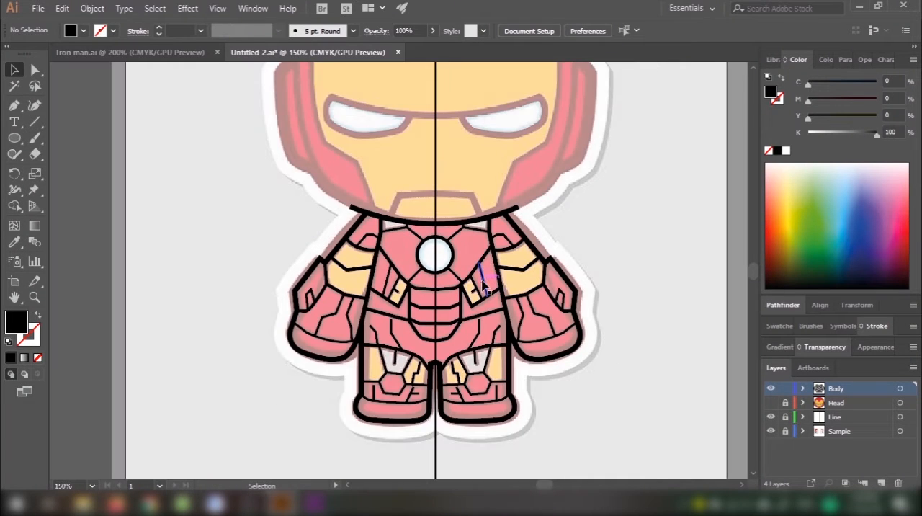
{"action": "left_click_drag", "start_coordinate": [278, 142], "coordinate": [662, 416]}
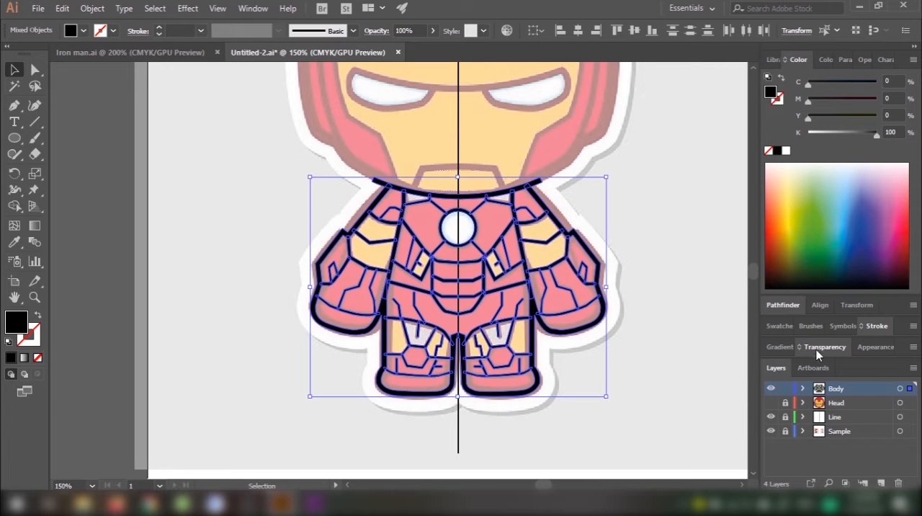
{"action": "left_click", "coordinate": [784, 305]}
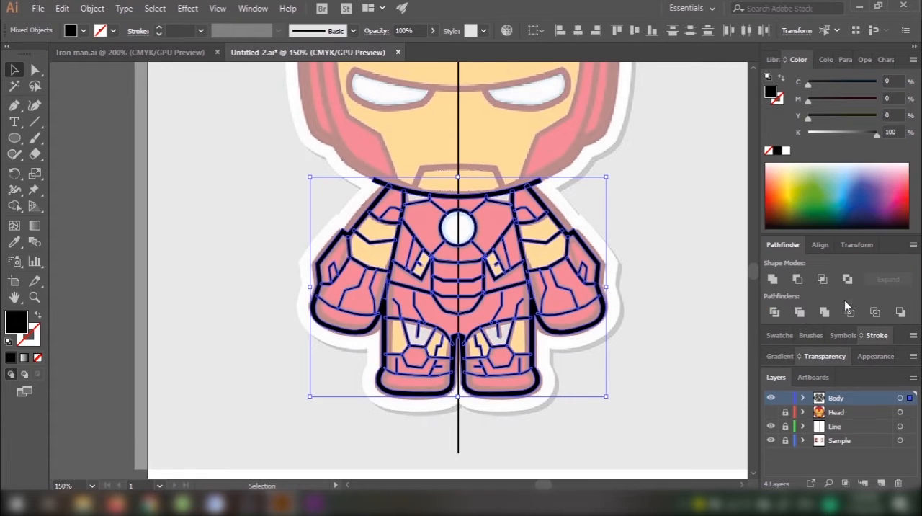
{"action": "left_click", "coordinate": [827, 313]}
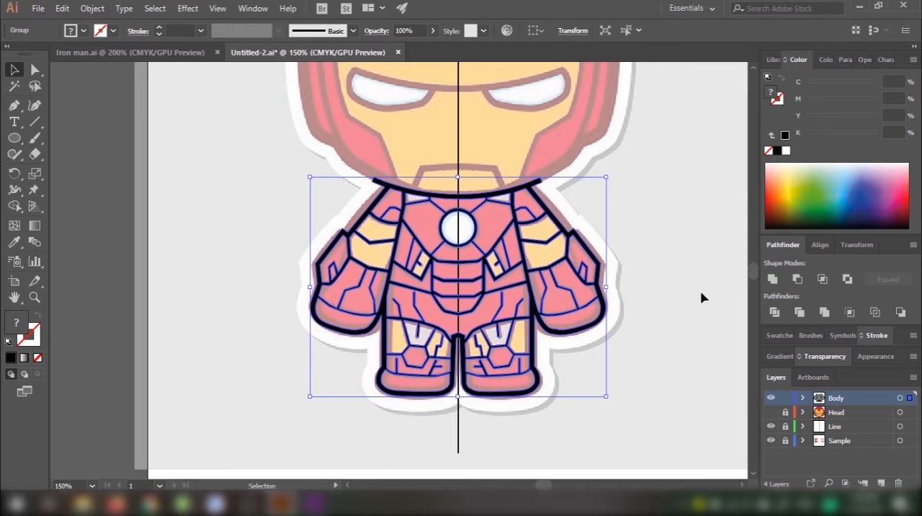
{"action": "left_click", "coordinate": [674, 277]}
Step: Examine the merged body outlines along the centre line in outline view, from the neck curve down to the feet
{"action": "key", "text": "ctrl+y"}
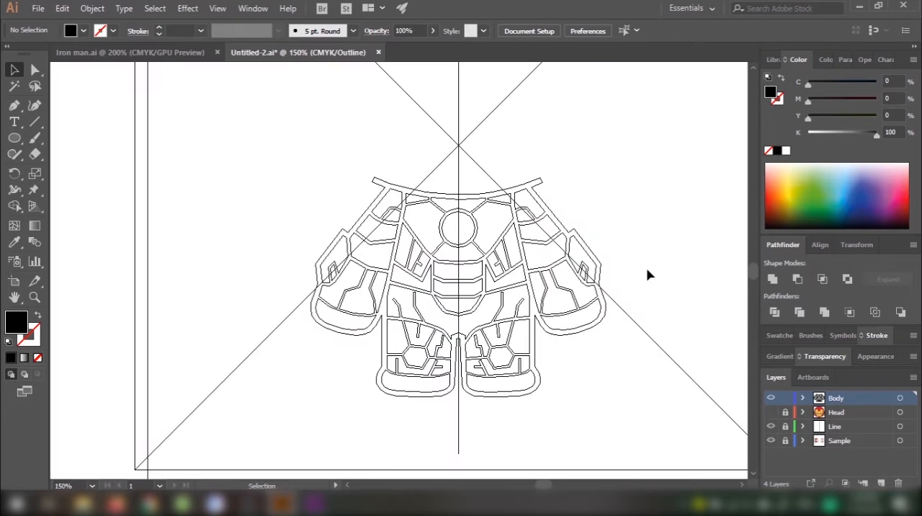
{"action": "scroll", "coordinate": [543, 253], "scroll_direction": "up", "scroll_amount": 2}
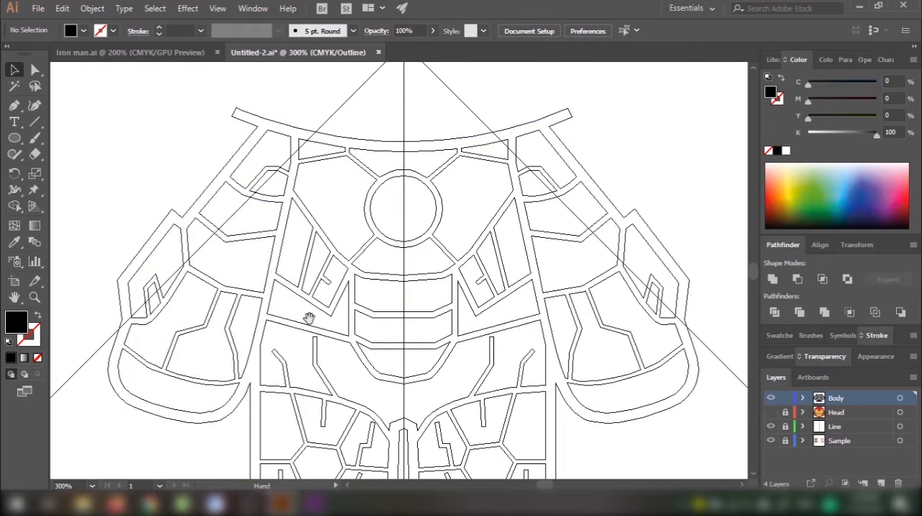
{"action": "left_click_drag", "start_coordinate": [309, 317], "coordinate": [294, 222]}
{"action": "left_click_drag", "start_coordinate": [399, 155], "coordinate": [407, 213]}
{"action": "scroll", "coordinate": [403, 120], "scroll_direction": "up", "scroll_amount": 2}
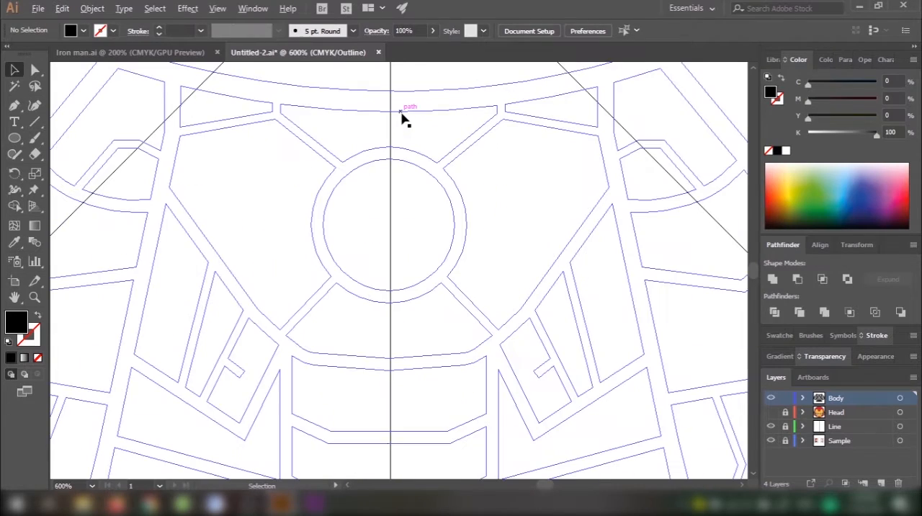
{"action": "scroll", "coordinate": [397, 285], "scroll_direction": "down", "scroll_amount": 4}
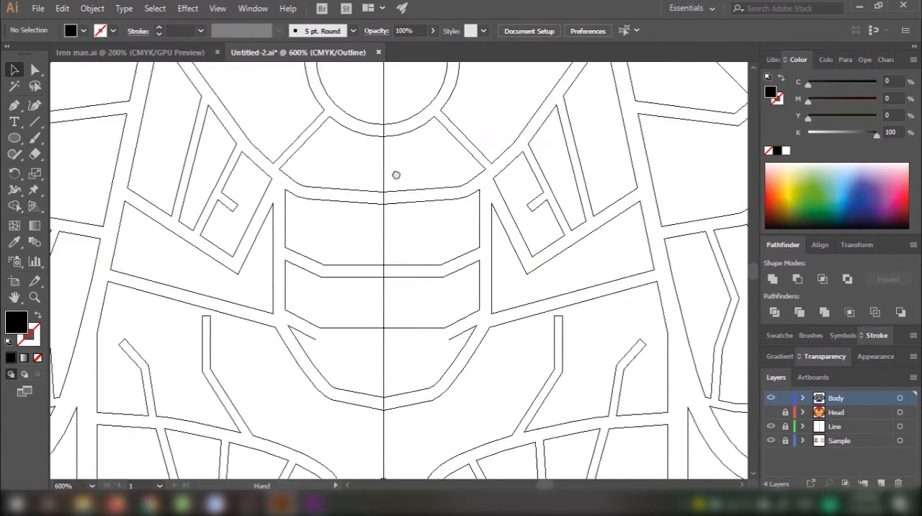
{"action": "left_click_drag", "start_coordinate": [387, 320], "coordinate": [403, 208]}
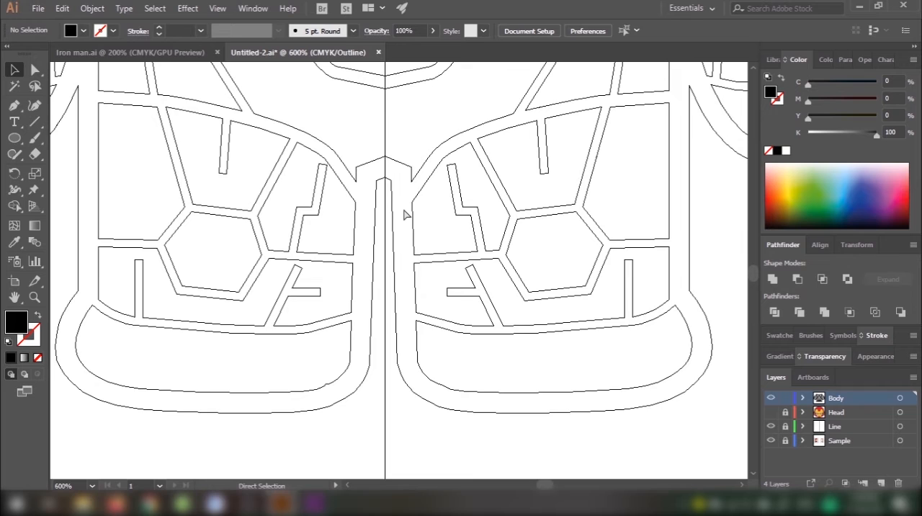
{"action": "scroll", "coordinate": [401, 244], "scroll_direction": "down", "scroll_amount": 2}
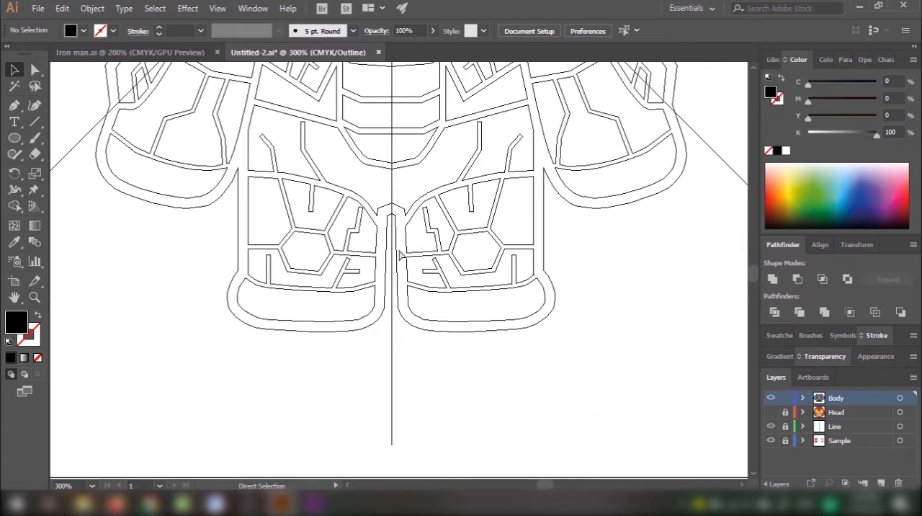
{"action": "key", "text": "ctrl+y"}
{"action": "scroll", "coordinate": [418, 191], "scroll_direction": "down", "scroll_amount": 2}
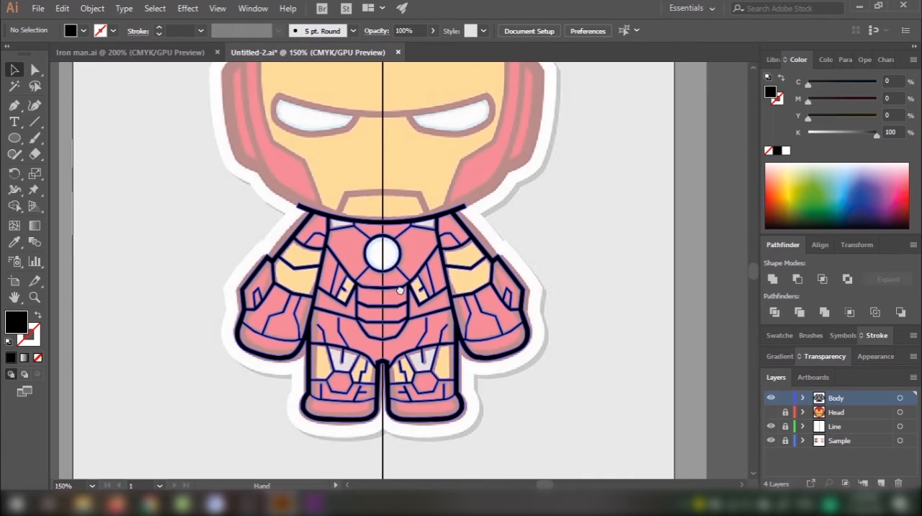
{"action": "scroll", "coordinate": [545, 415], "scroll_direction": "down", "scroll_amount": 2}
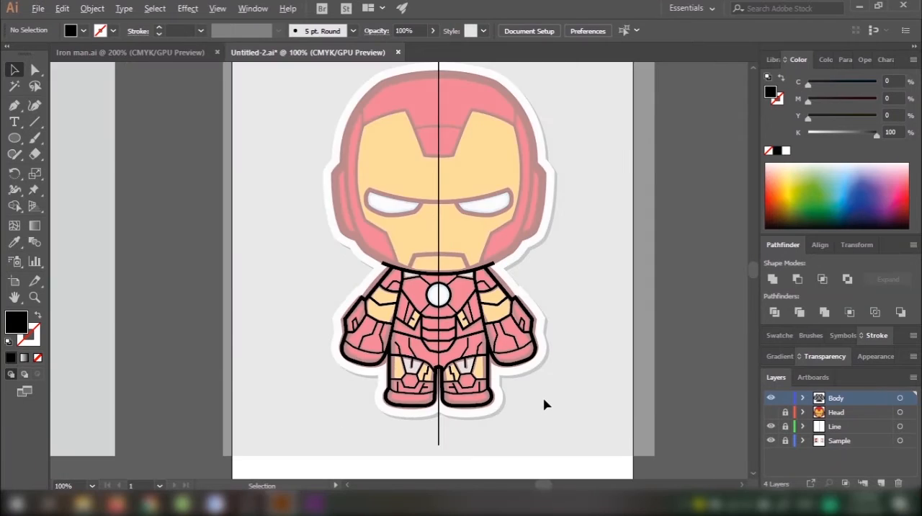
Step: Move the merged body line art onto the empty canvas beside the full-colour reference image
{"action": "left_click_drag", "start_coordinate": [546, 404], "coordinate": [469, 233]}
{"action": "left_click_drag", "start_coordinate": [616, 311], "coordinate": [131, 333]}
{"action": "left_click_drag", "start_coordinate": [194, 358], "coordinate": [438, 353]}
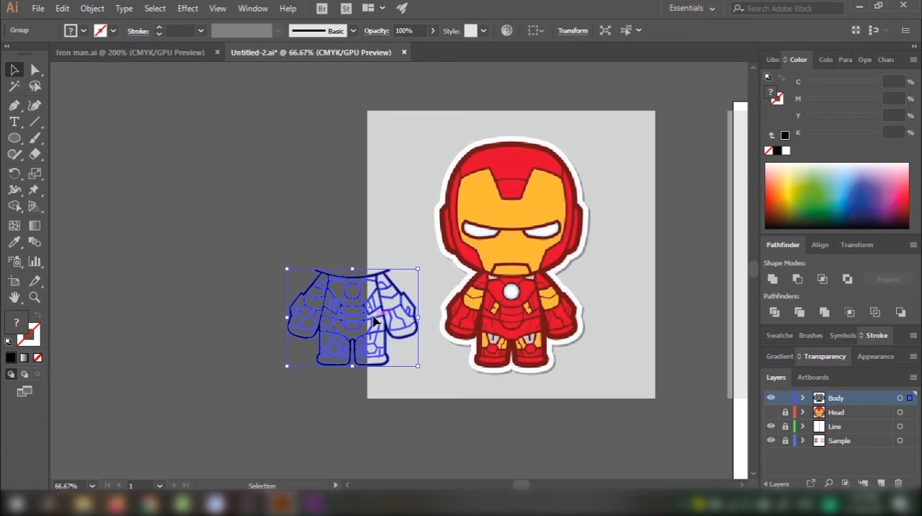
{"action": "left_click_drag", "start_coordinate": [375, 320], "coordinate": [292, 337]}
{"action": "left_click", "coordinate": [308, 228]}
{"action": "left_click_drag", "start_coordinate": [308, 227], "coordinate": [368, 214]}
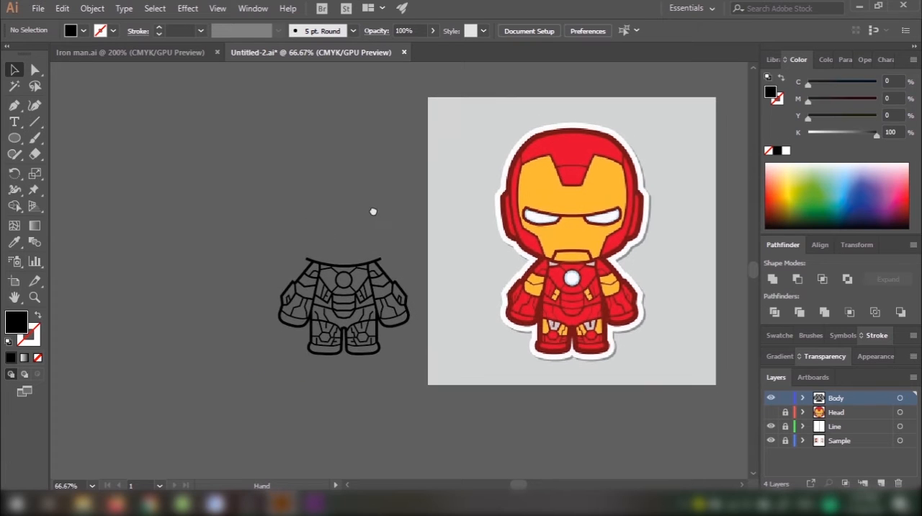
Step: Draw a square that covers the whole body line art and fill it with white, ffffff
{"action": "key", "text": "m"}
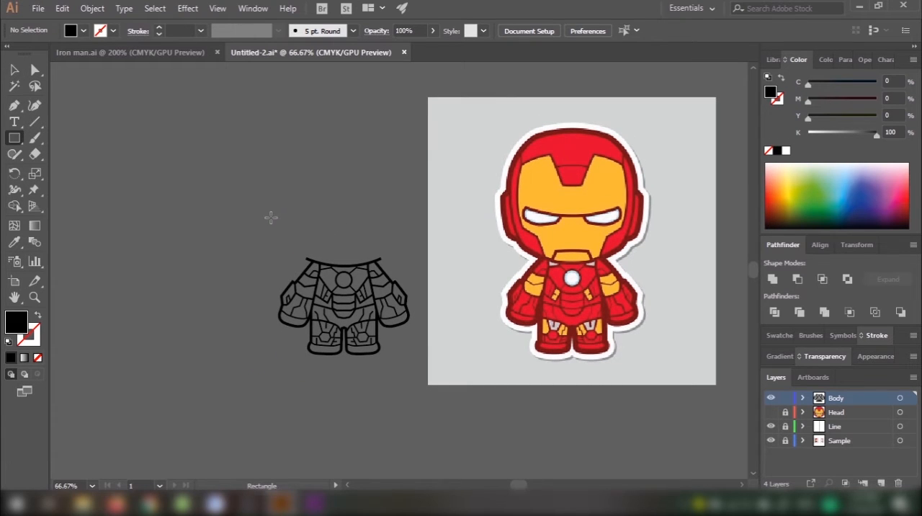
{"action": "left_click_drag", "start_coordinate": [252, 212], "coordinate": [421, 380]}
{"action": "key", "text": "v"}
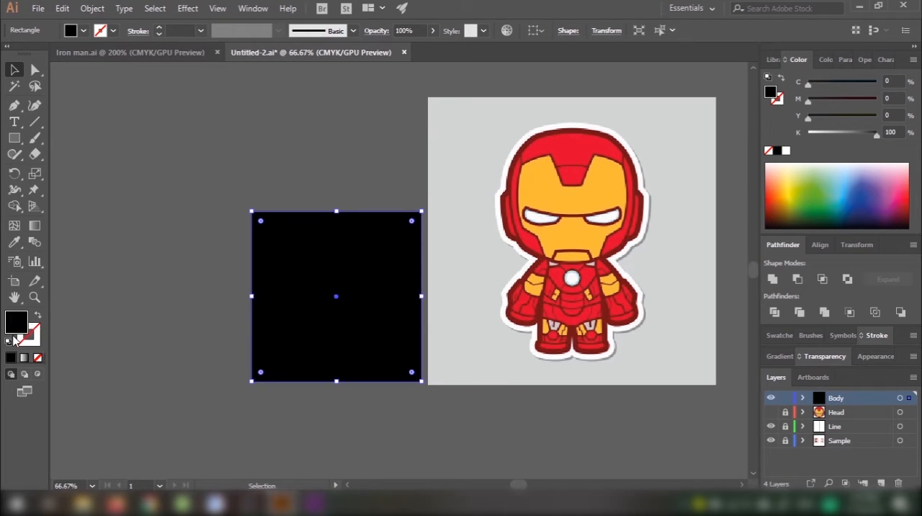
{"action": "double_click", "coordinate": [17, 321]}
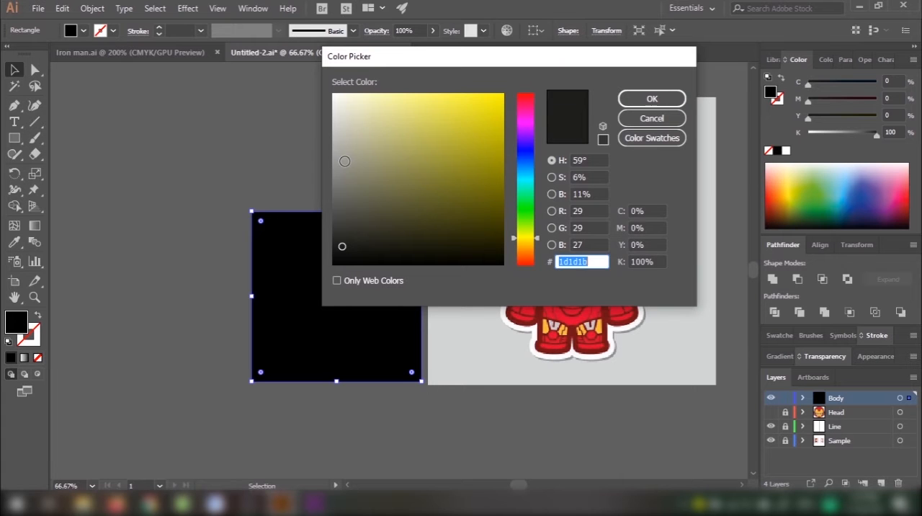
{"action": "type", "text": "ffffff"}
{"action": "left_click", "coordinate": [652, 100]}
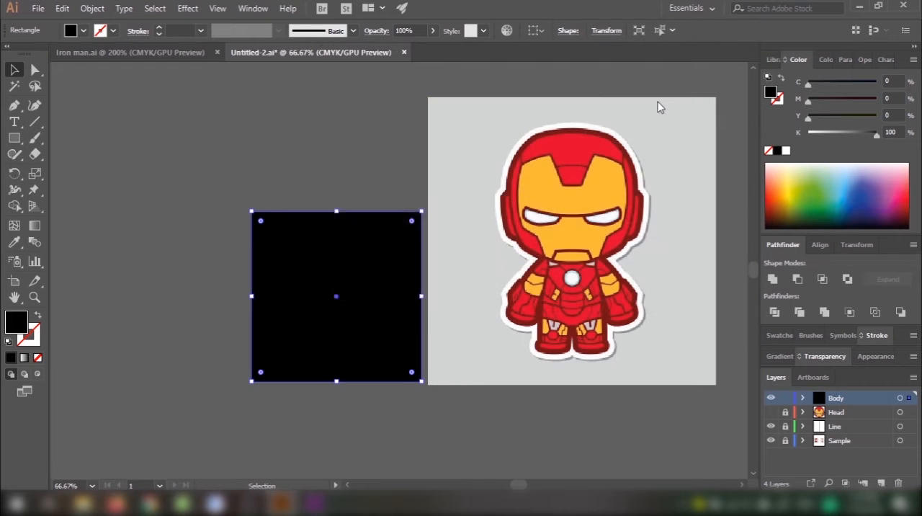
Step: Send the white square behind the body line art
{"action": "right_click", "coordinate": [325, 313]}
{"action": "mouse_move", "coordinate": [378, 263]}
{"action": "mouse_move", "coordinate": [392, 242]}
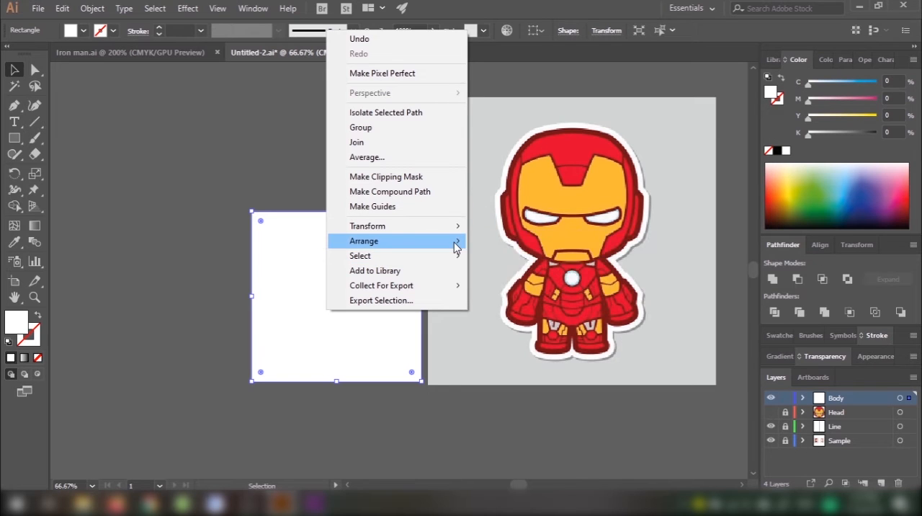
{"action": "left_click", "coordinate": [506, 286]}
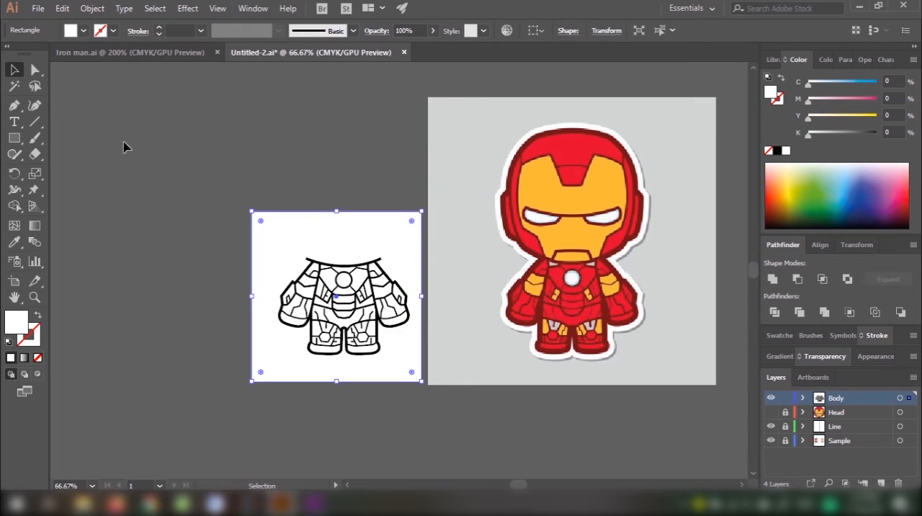
Step: Remove the part of the white square outside the body with Shape Builder, leaving white inside the line art
{"action": "left_click_drag", "start_coordinate": [271, 203], "coordinate": [401, 435]}
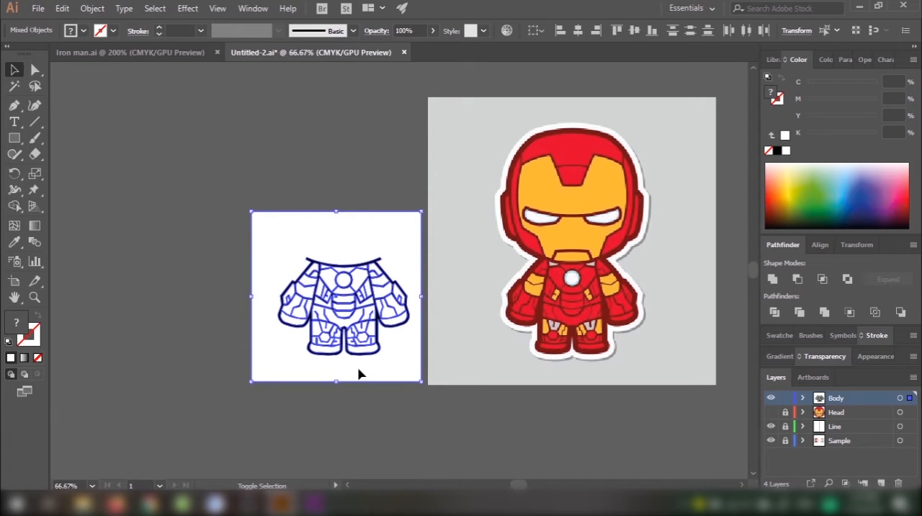
{"action": "key", "text": "shift+m"}
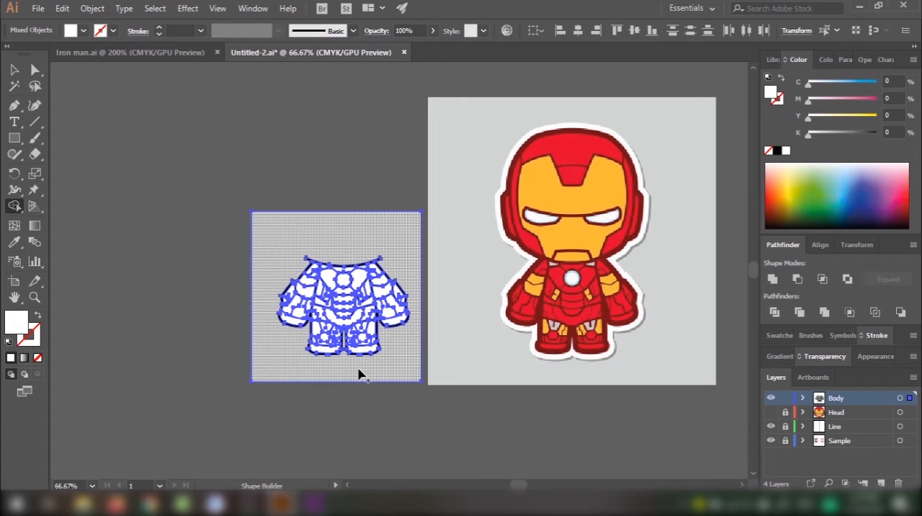
{"action": "left_click", "coordinate": [398, 352], "text": "alt"}
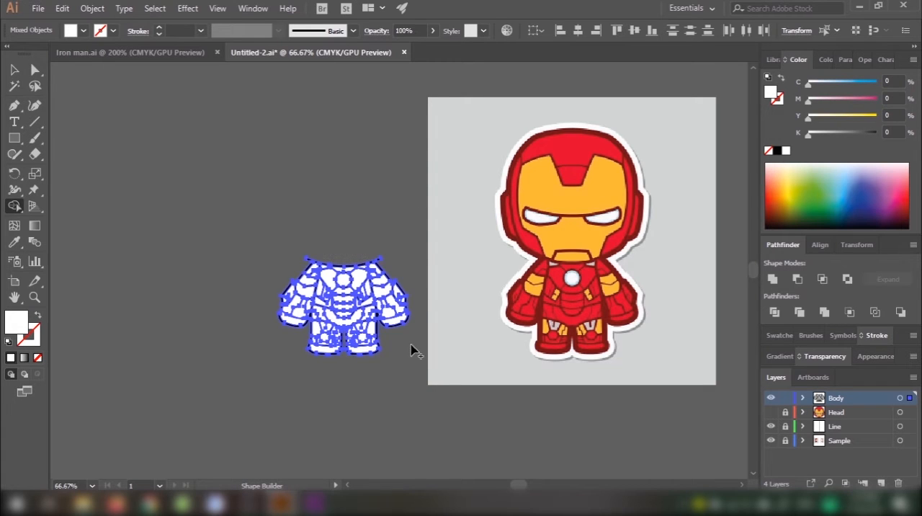
{"action": "key", "text": "v"}
{"action": "left_click", "coordinate": [389, 389]}
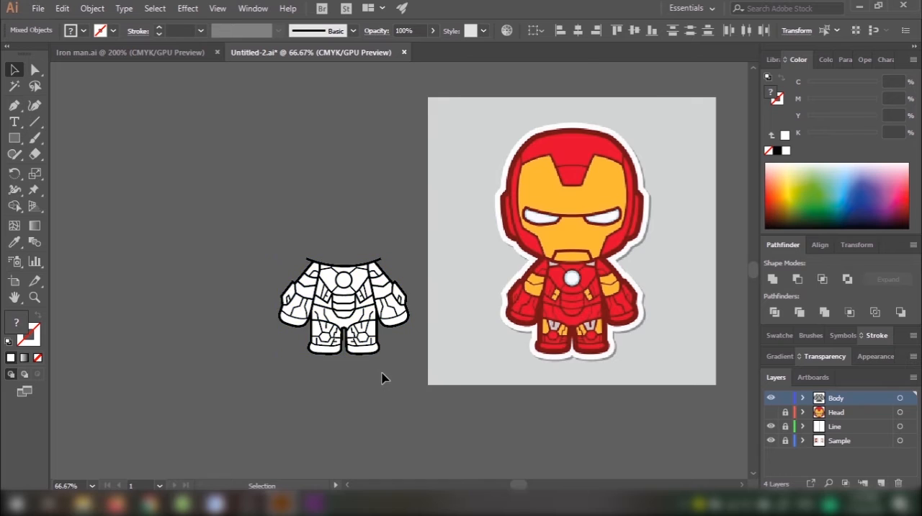
Step: Compare the white-filled body line art with the body of the coloured reference character
{"action": "scroll", "coordinate": [381, 376], "scroll_direction": "up", "scroll_amount": 2}
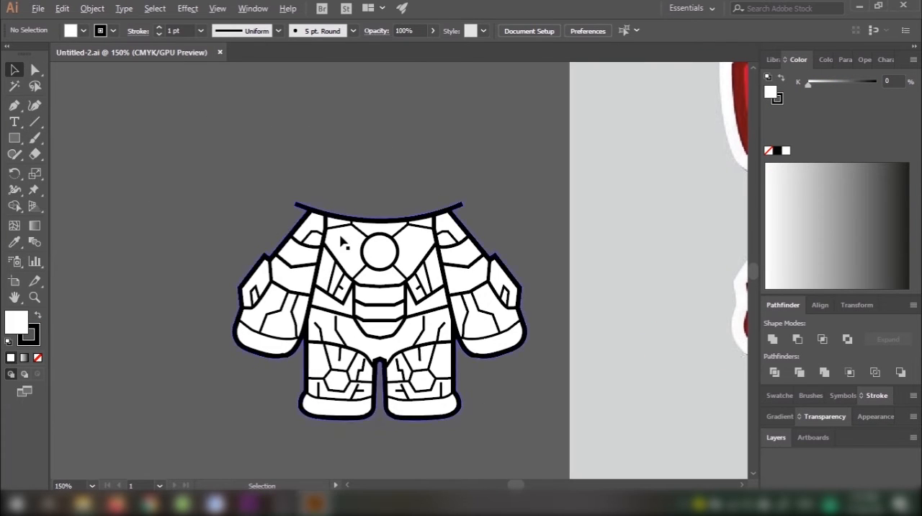
{"action": "scroll", "coordinate": [461, 234], "scroll_direction": "down", "scroll_amount": 3}
{"action": "scroll", "coordinate": [465, 259], "scroll_direction": "up", "scroll_amount": 2}
{"action": "scroll", "coordinate": [452, 296], "scroll_direction": "up", "scroll_amount": 2}
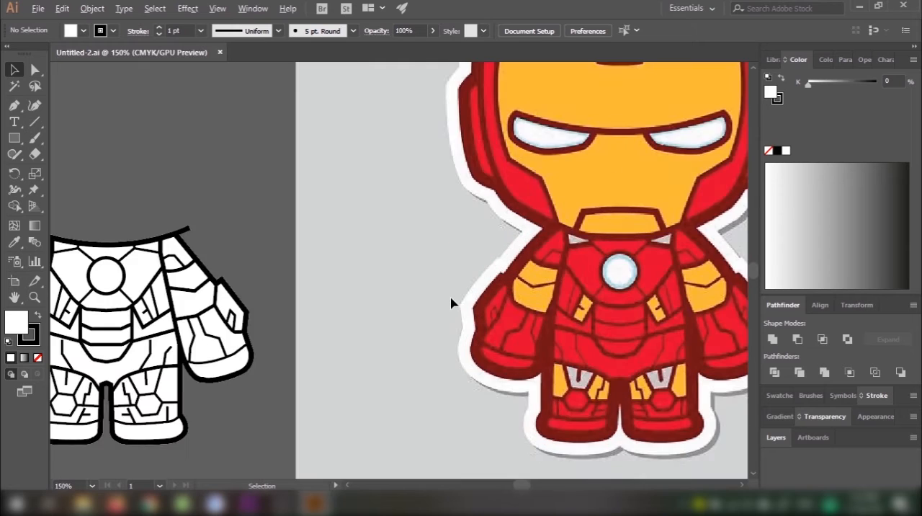
{"action": "scroll", "coordinate": [450, 302], "scroll_direction": "down", "scroll_amount": 1}
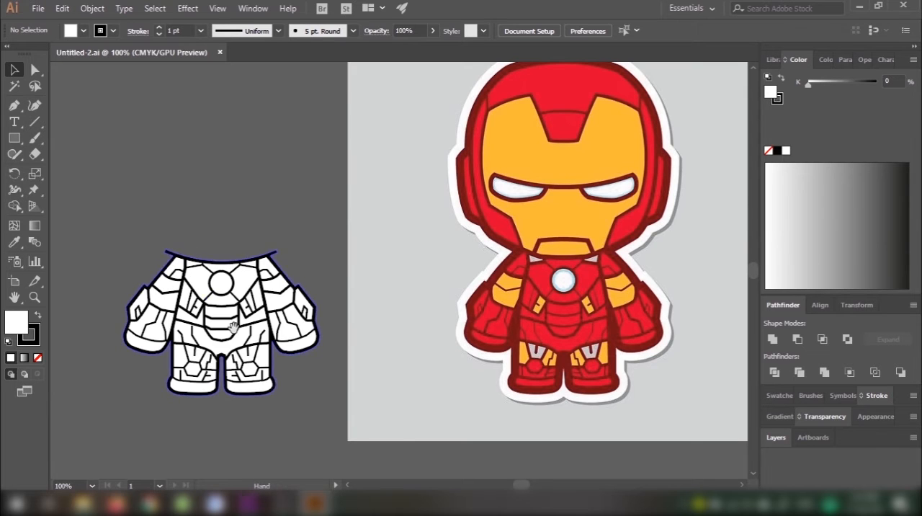
{"action": "left_click_drag", "start_coordinate": [232, 327], "coordinate": [482, 336]}
{"action": "scroll", "coordinate": [468, 327], "scroll_direction": "up", "scroll_amount": 1}
{"action": "scroll", "coordinate": [468, 328], "scroll_direction": "down", "scroll_amount": 3}
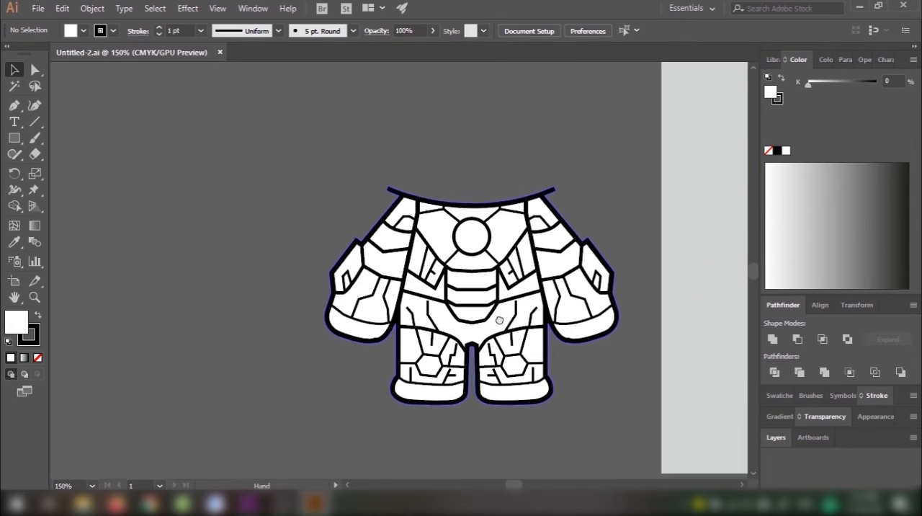
Step: Move the line art off the white body silhouette and delete the silhouette
{"action": "left_click_drag", "start_coordinate": [509, 292], "coordinate": [193, 304]}
{"action": "left_click", "coordinate": [497, 281]}
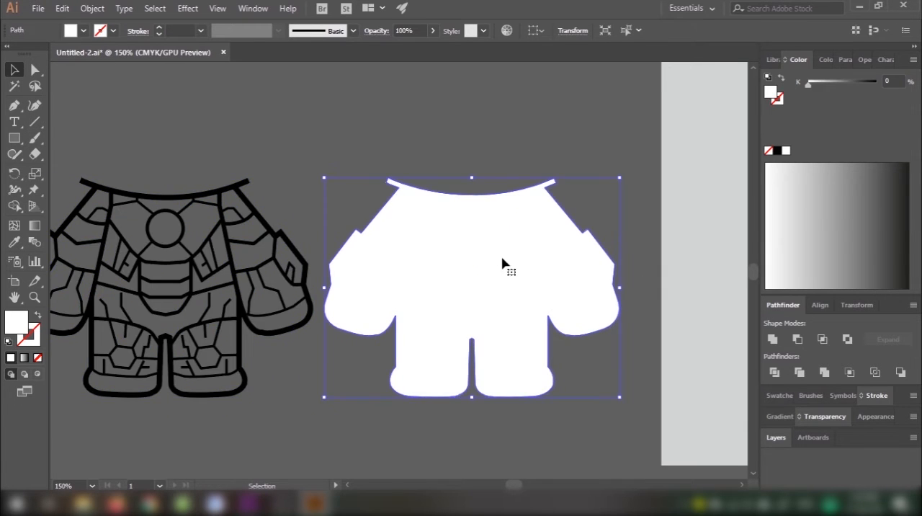
{"action": "key", "text": "Delete"}
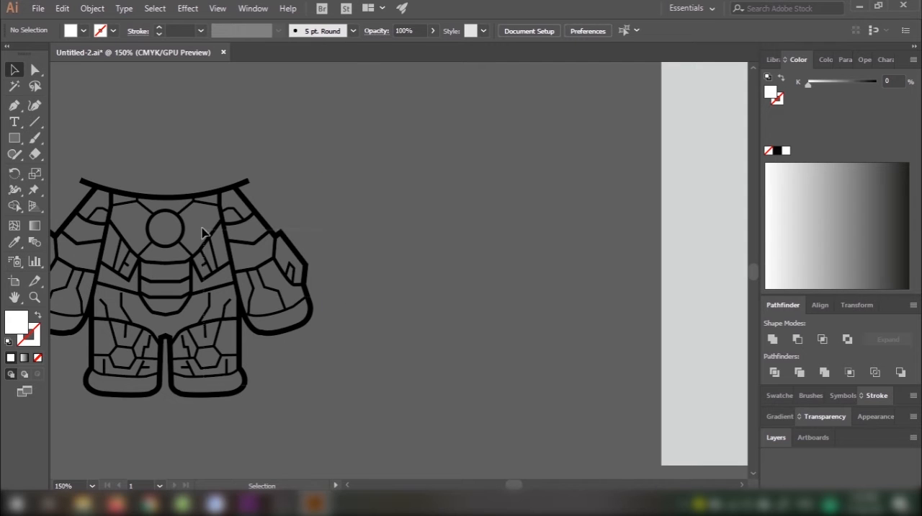
Step: Move the line art back to the middle of the empty canvas, deselect it and activate Direct Selection
{"action": "left_click_drag", "start_coordinate": [201, 233], "coordinate": [451, 229]}
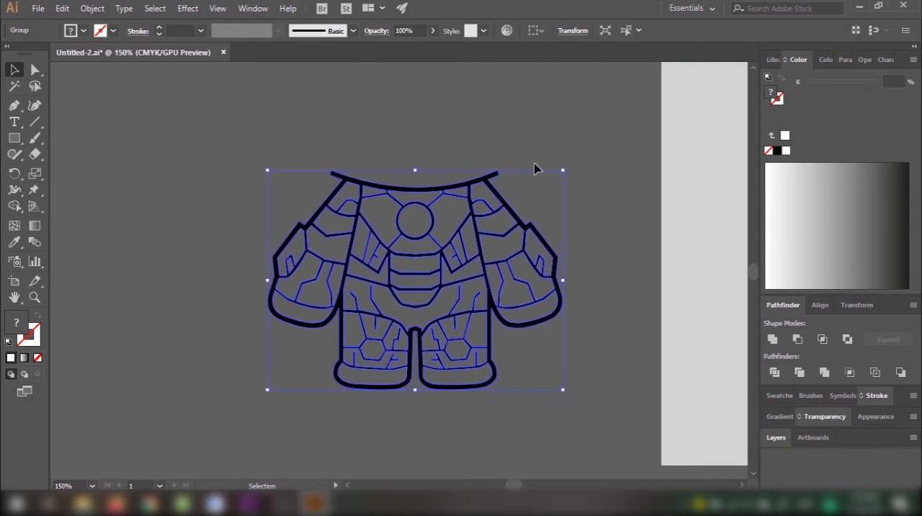
{"action": "left_click", "coordinate": [530, 173]}
{"action": "key", "text": "a"}
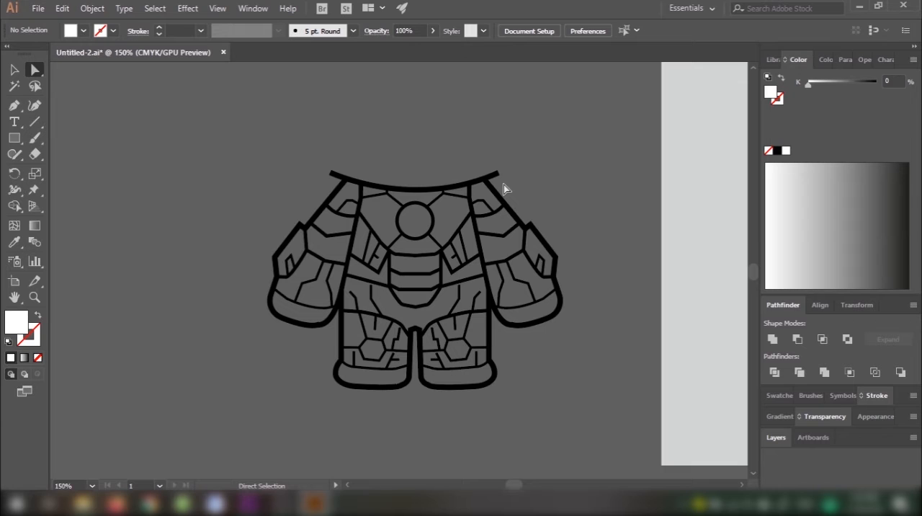
Step: Move the inner corner anchor beneath the neckline's right overhang up past its outer edge to pinch off the protruding tip
{"action": "scroll", "coordinate": [481, 170], "scroll_direction": "up", "scroll_amount": 6}
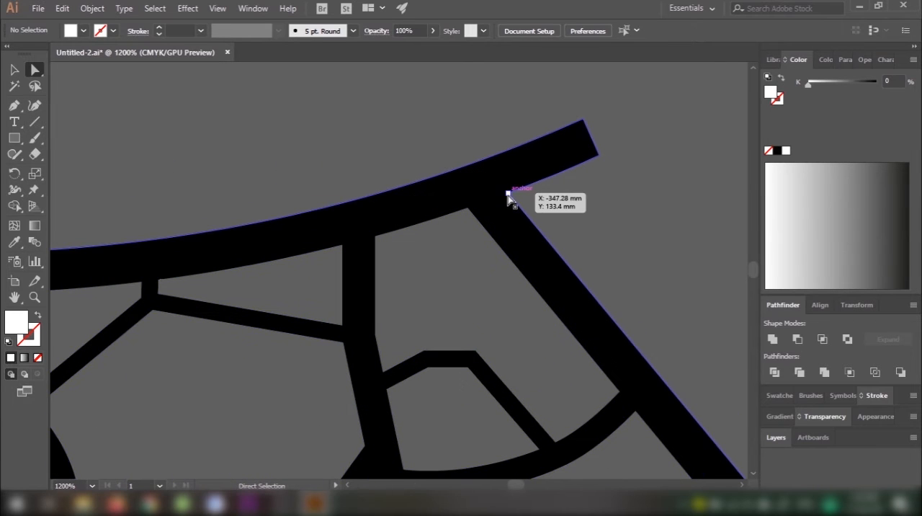
{"action": "left_click", "coordinate": [509, 195]}
{"action": "left_click_drag", "start_coordinate": [509, 195], "coordinate": [465, 137]}
{"action": "left_click", "coordinate": [597, 214]}
Step: Move the inner corner anchor beneath the neckline's left overhang up past the outer edge to match the other shoulder
{"action": "scroll", "coordinate": [597, 214], "scroll_direction": "down", "scroll_amount": 1}
{"action": "scroll", "coordinate": [597, 214], "scroll_direction": "down", "scroll_amount": 5}
{"action": "scroll", "coordinate": [457, 241], "scroll_direction": "up", "scroll_amount": 5}
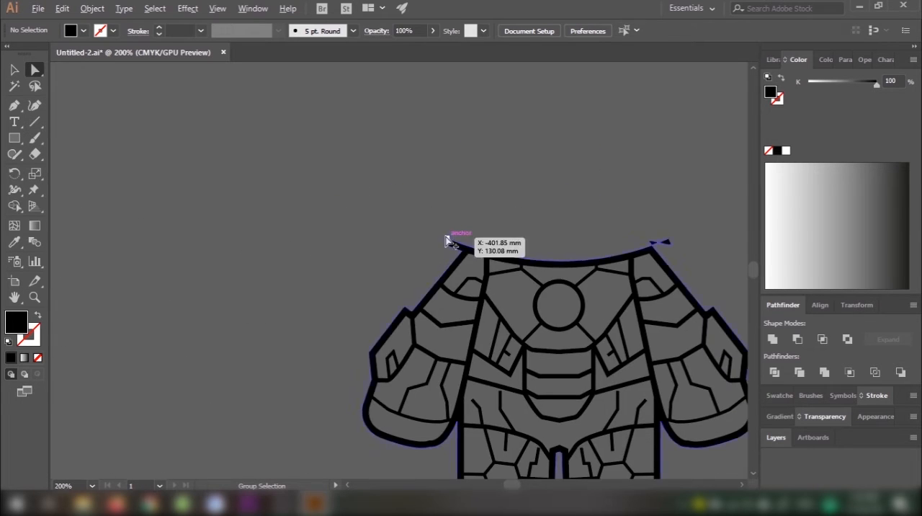
{"action": "left_click", "coordinate": [507, 324]}
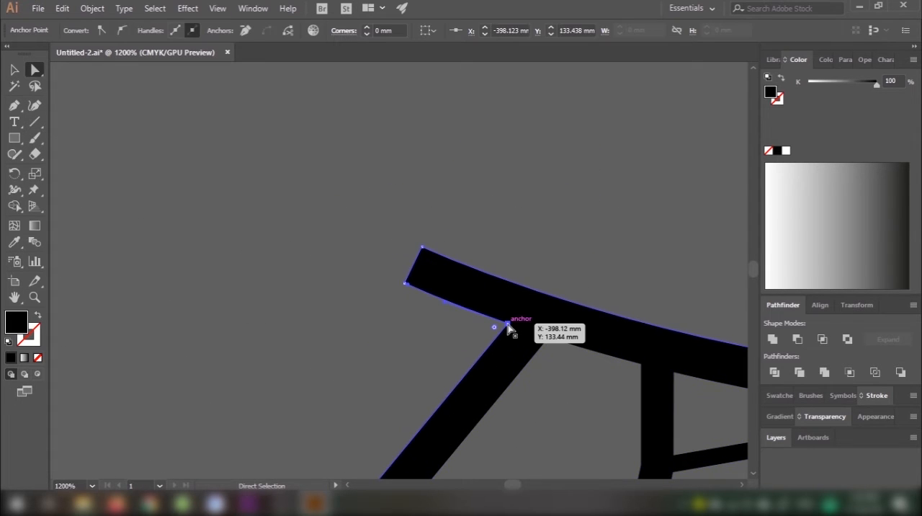
{"action": "left_click_drag", "start_coordinate": [507, 325], "coordinate": [565, 255]}
{"action": "left_click", "coordinate": [628, 271]}
{"action": "scroll", "coordinate": [630, 260], "scroll_direction": "down", "scroll_amount": 5}
Step: Remove the pinched-off scraps at both neckline ends with Shape Builder and deselect the body line art
{"action": "left_click_drag", "start_coordinate": [630, 258], "coordinate": [462, 262]}
{"action": "key", "text": "v"}
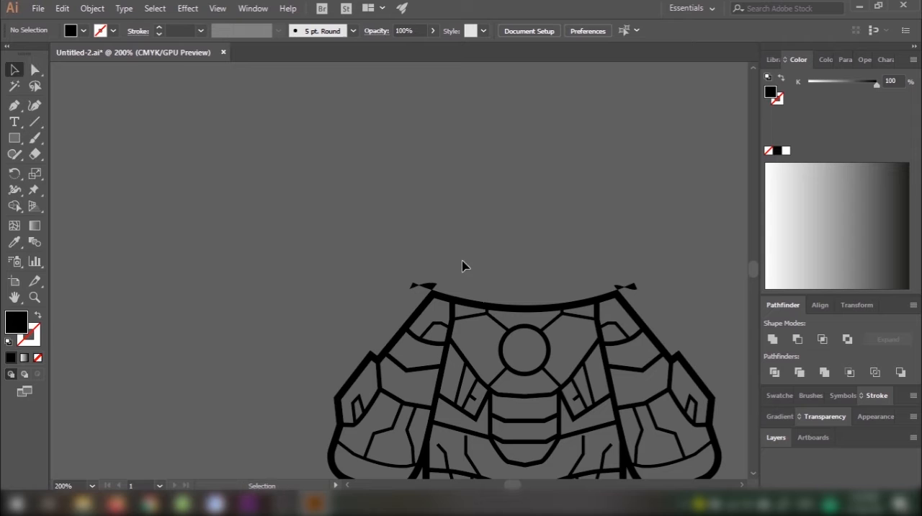
{"action": "left_click", "coordinate": [689, 400]}
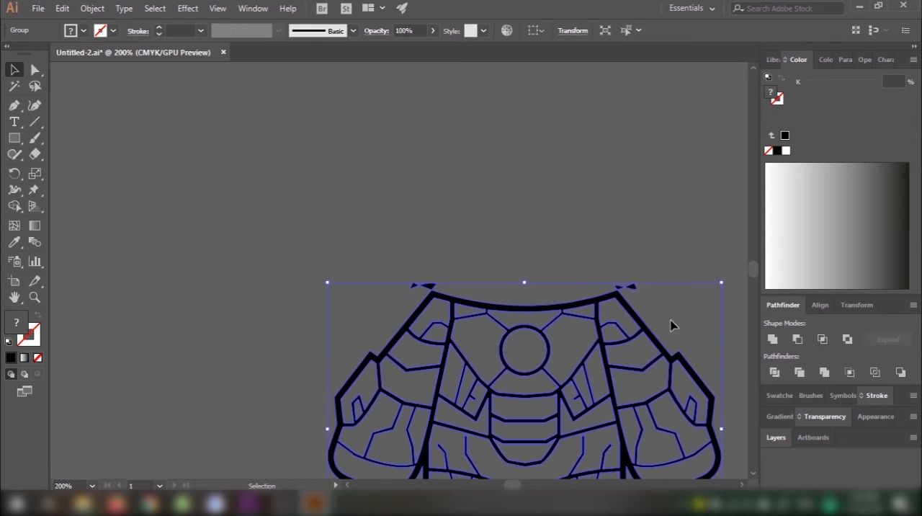
{"action": "key", "text": "shift+m"}
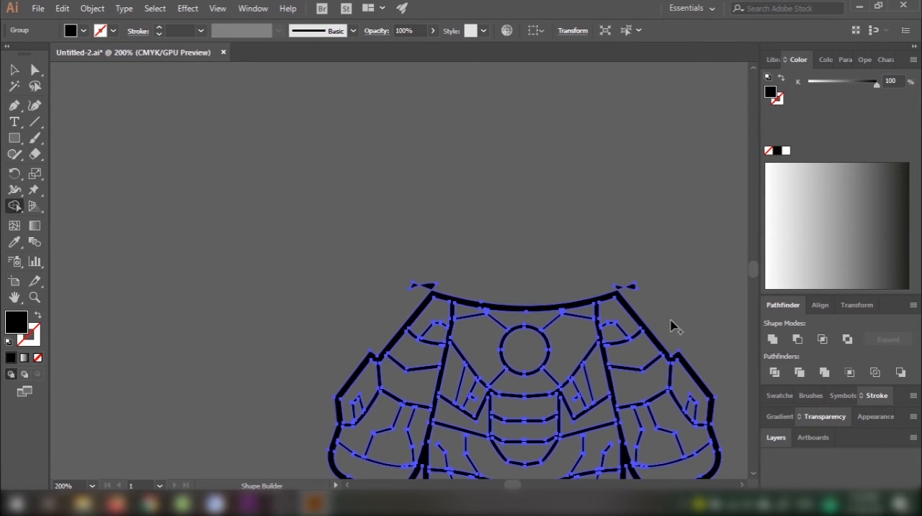
{"action": "scroll", "coordinate": [677, 274], "scroll_direction": "up", "scroll_amount": 4}
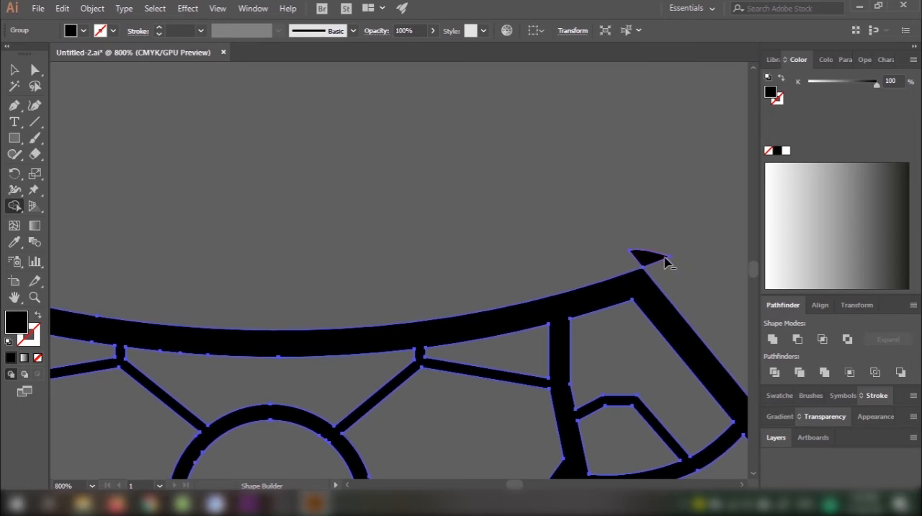
{"action": "left_click", "coordinate": [657, 259], "text": "alt"}
{"action": "left_click_drag", "start_coordinate": [321, 197], "coordinate": [679, 219]}
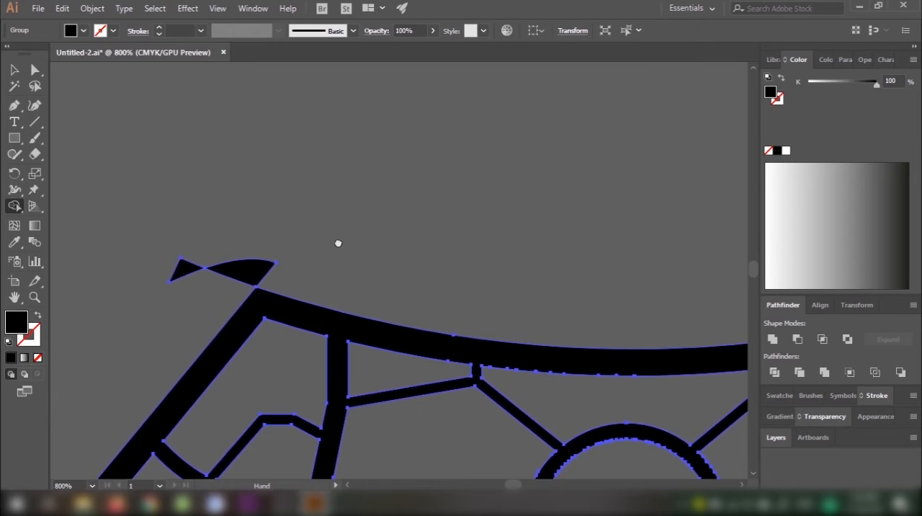
{"action": "left_click_drag", "start_coordinate": [338, 242], "coordinate": [457, 268]}
{"action": "left_click", "coordinate": [360, 304], "text": "alt"}
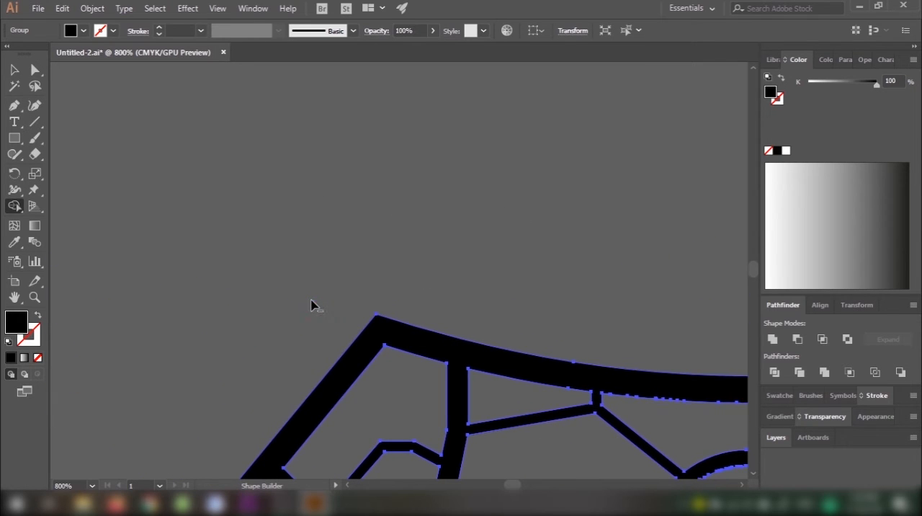
{"action": "key", "text": "v"}
{"action": "left_click", "coordinate": [421, 270]}
Step: Draw a rectangle covering the whole body line art and fill it with white, ffffff
{"action": "scroll", "coordinate": [587, 261], "scroll_direction": "down", "scroll_amount": 7}
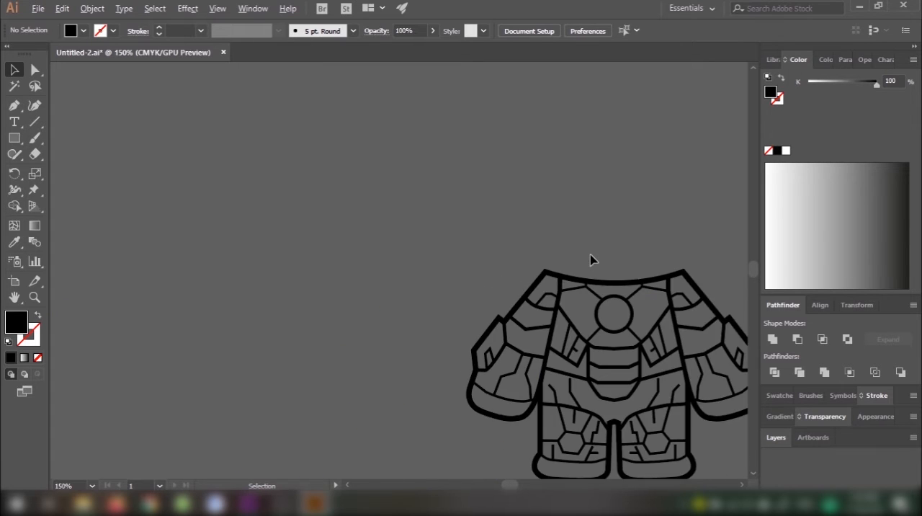
{"action": "left_click_drag", "start_coordinate": [620, 247], "coordinate": [449, 266]}
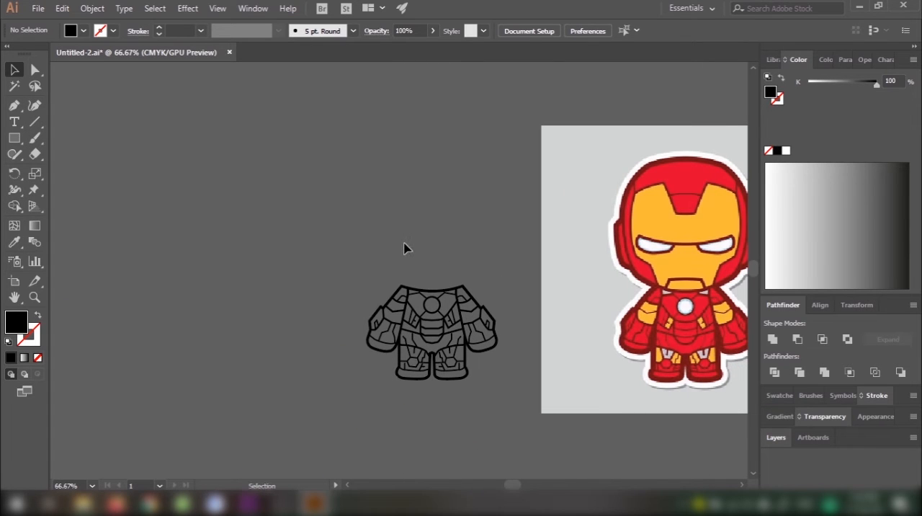
{"action": "key", "text": "m"}
{"action": "mouse_move", "coordinate": [353, 254]}
{"action": "left_mouse_down"}
{"action": "mouse_move", "coordinate": [478, 354]}
{"action": "mouse_move", "coordinate": [516, 404]}
{"action": "left_mouse_up"}
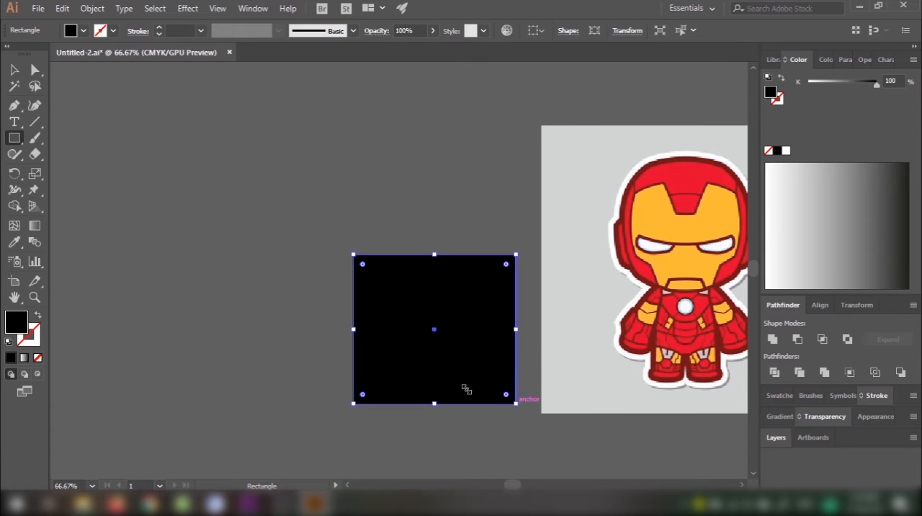
{"action": "double_click", "coordinate": [11, 330]}
{"action": "mouse_move", "coordinate": [461, 155]}
{"action": "left_mouse_down"}
{"action": "mouse_move", "coordinate": [354, 117]}
{"action": "mouse_move", "coordinate": [314, 77]}
{"action": "left_mouse_up"}
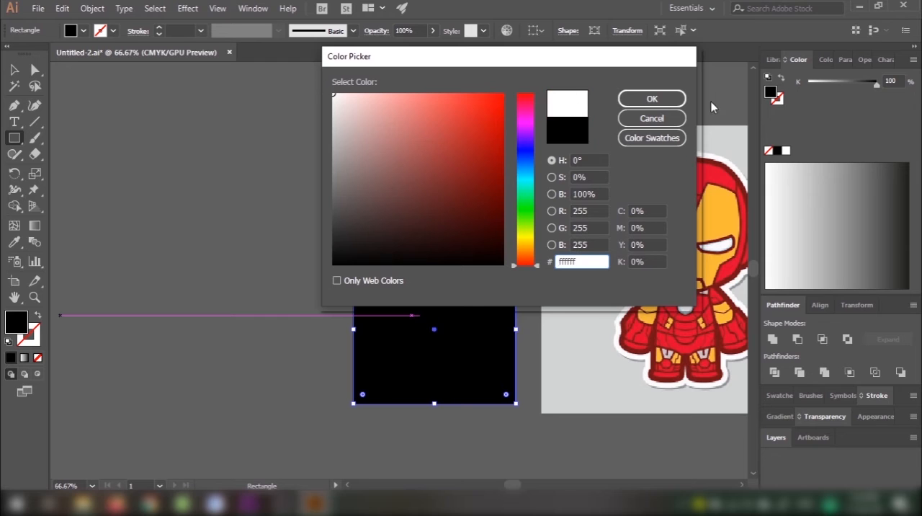
{"action": "left_click", "coordinate": [664, 98]}
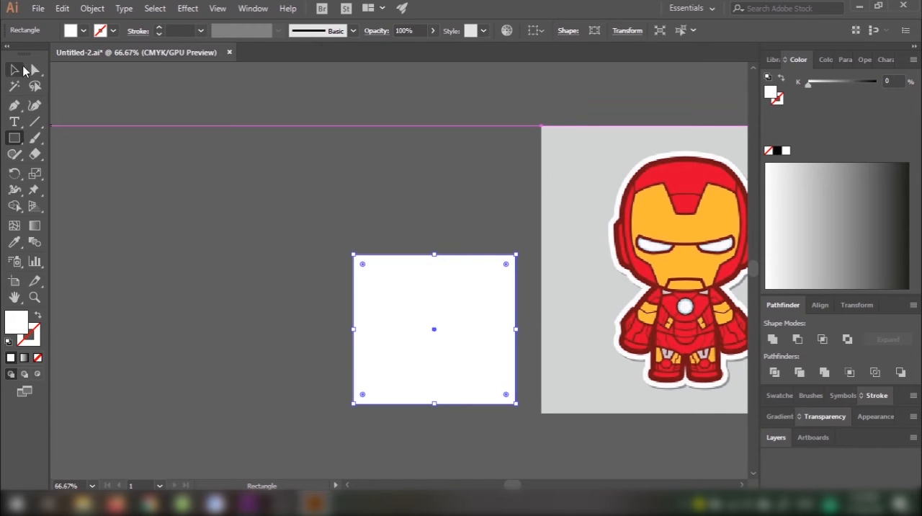
Step: Send the white rectangle to the back, behind the body line art
{"action": "left_click", "coordinate": [14, 70]}
{"action": "right_click", "coordinate": [473, 320]}
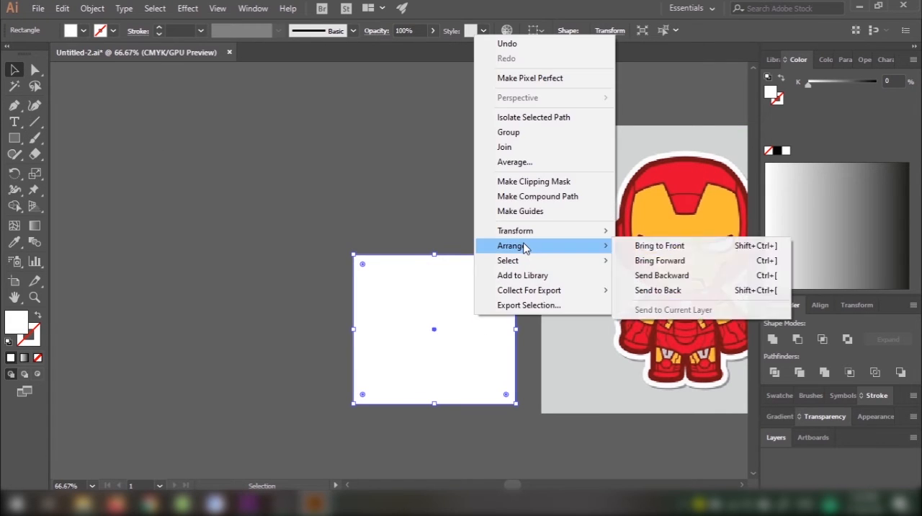
{"action": "mouse_move", "coordinate": [553, 250]}
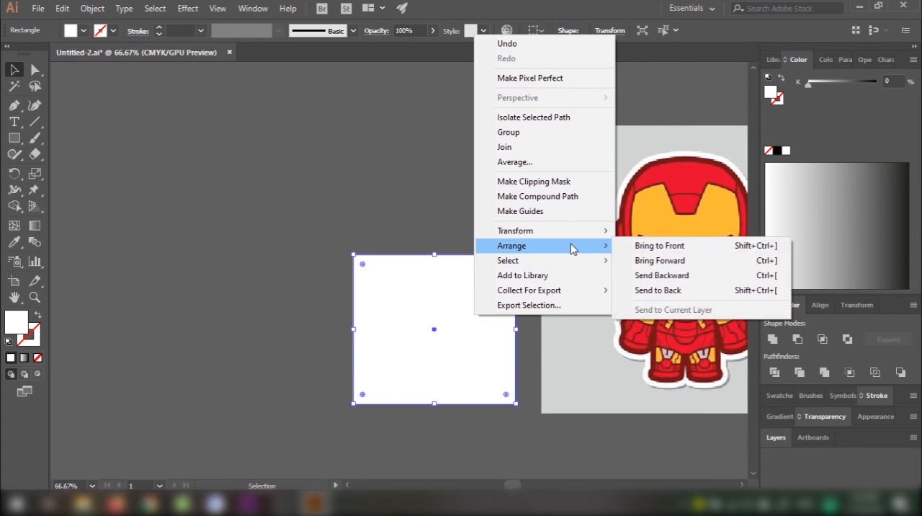
{"action": "left_click", "coordinate": [663, 290]}
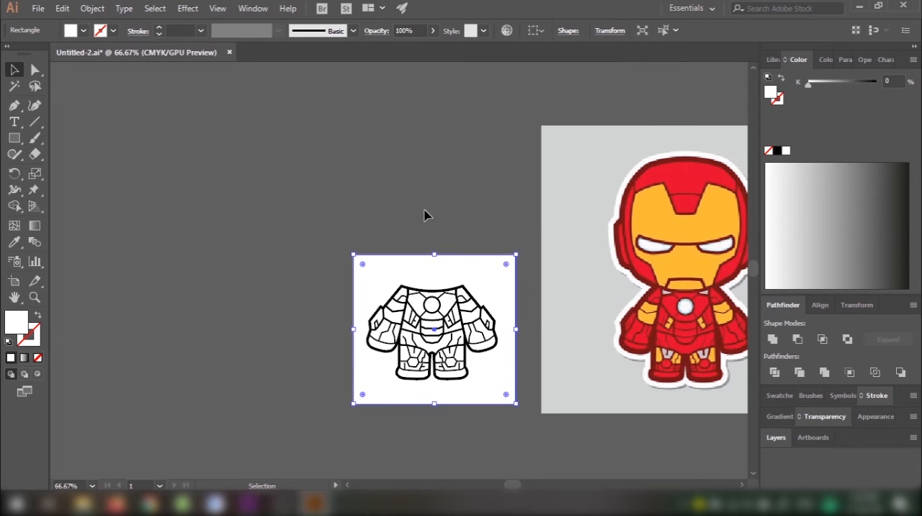
Step: Remove the part of the white rectangle outside the body with Shape Builder, then deselect everything
{"action": "key", "text": "ctrl+a"}
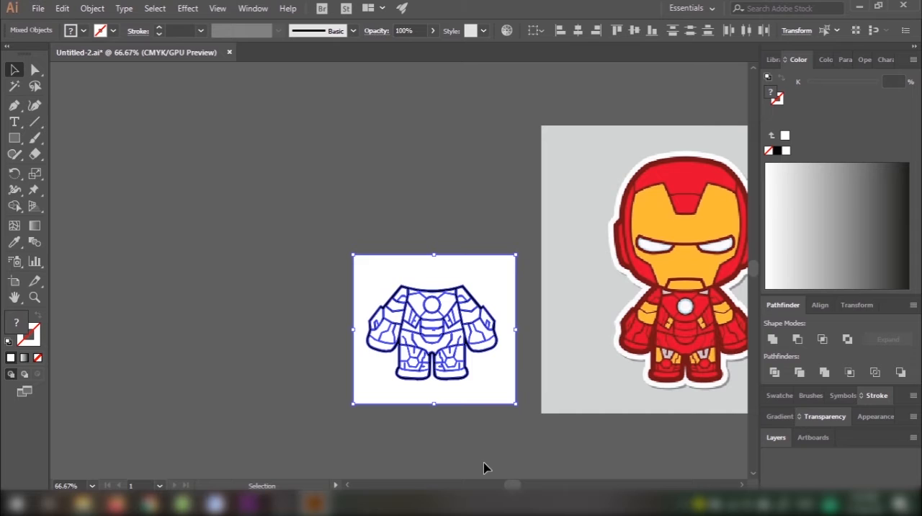
{"action": "key", "text": "shift+m"}
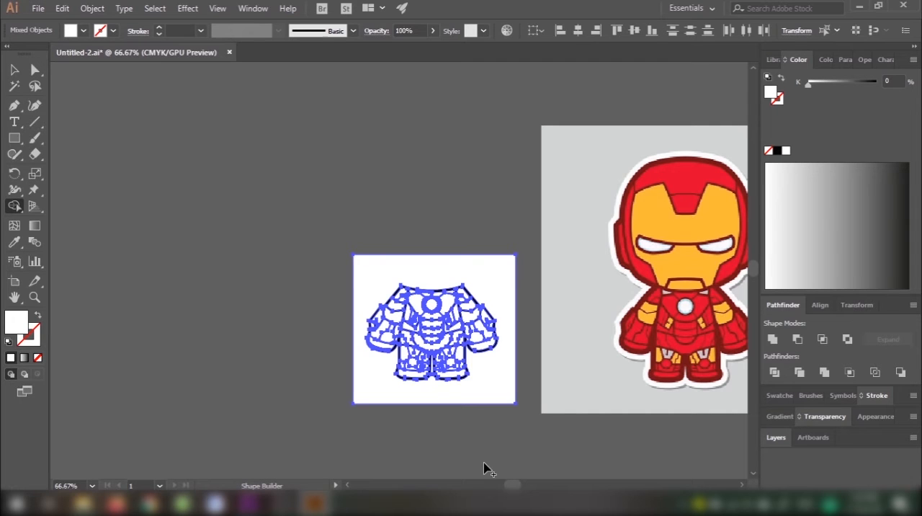
{"action": "left_click", "coordinate": [503, 376], "text": "alt"}
{"action": "key", "text": "v"}
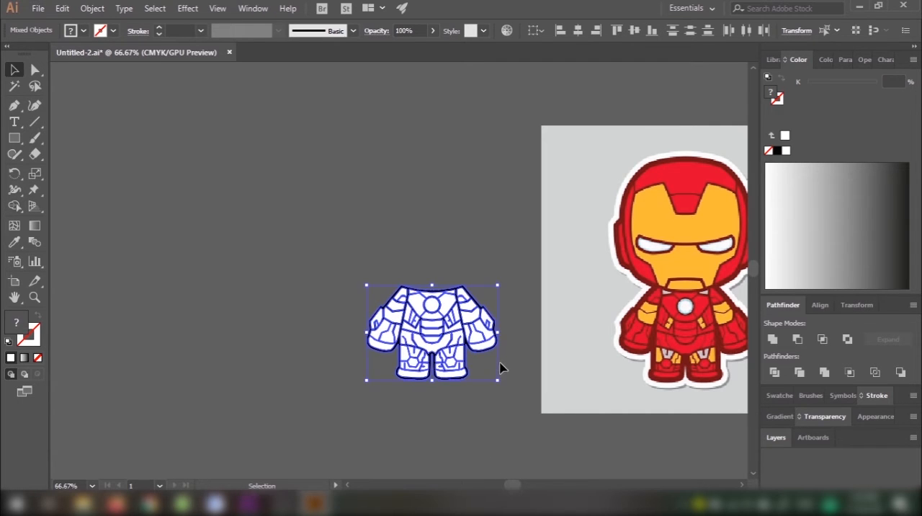
{"action": "left_click", "coordinate": [482, 250]}
Step: Move the white-filled body line art over the artboard's left edge, close beside the reference character, and deselect it
{"action": "left_click_drag", "start_coordinate": [459, 286], "coordinate": [388, 283]}
{"action": "left_click_drag", "start_coordinate": [377, 340], "coordinate": [487, 341]}
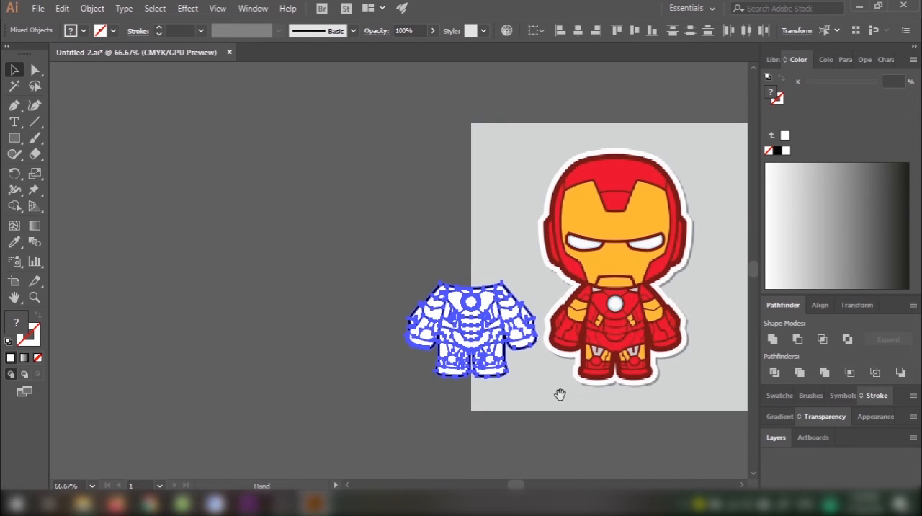
{"action": "left_click_drag", "start_coordinate": [559, 394], "coordinate": [442, 422]}
{"action": "left_click", "coordinate": [470, 440]}
Step: Select the white silhouette together with the line art and split them into separate panels with Pathfinder Divide
{"action": "scroll", "coordinate": [449, 397], "scroll_direction": "up", "scroll_amount": 3}
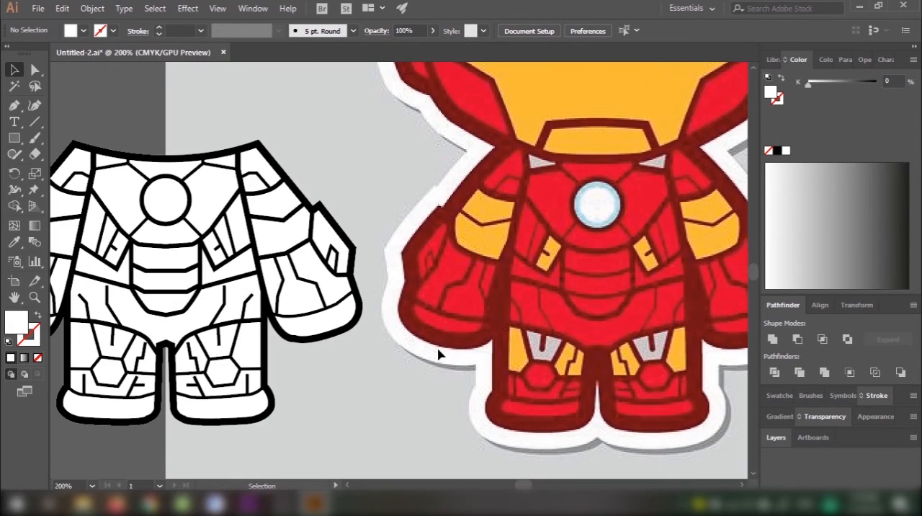
{"action": "key", "text": "a"}
{"action": "left_click", "coordinate": [215, 195]}
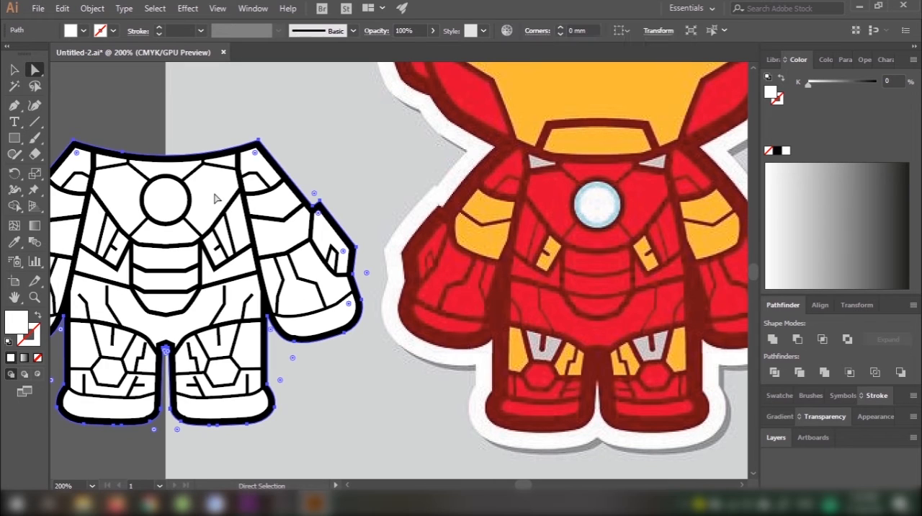
{"action": "scroll", "coordinate": [356, 338], "scroll_direction": "down", "scroll_amount": 1}
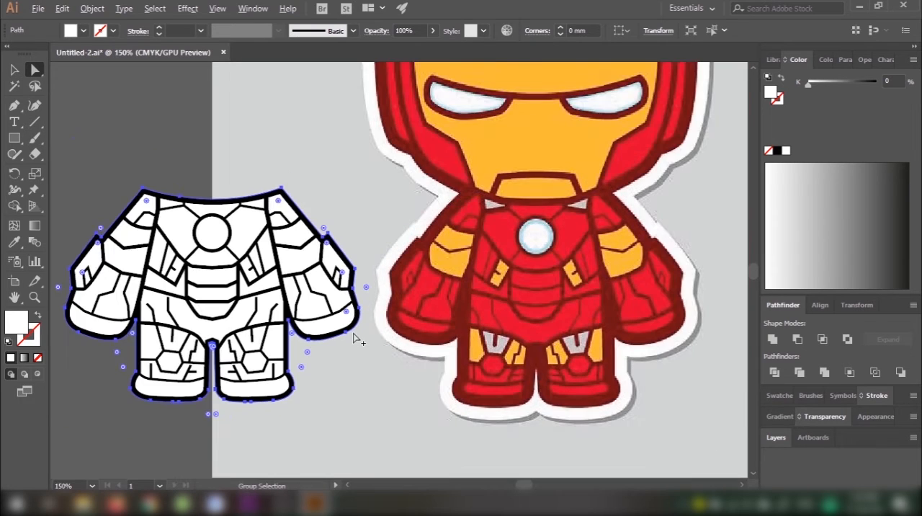
{"action": "key", "text": "v"}
{"action": "left_click_drag", "start_coordinate": [353, 382], "coordinate": [395, 385]}
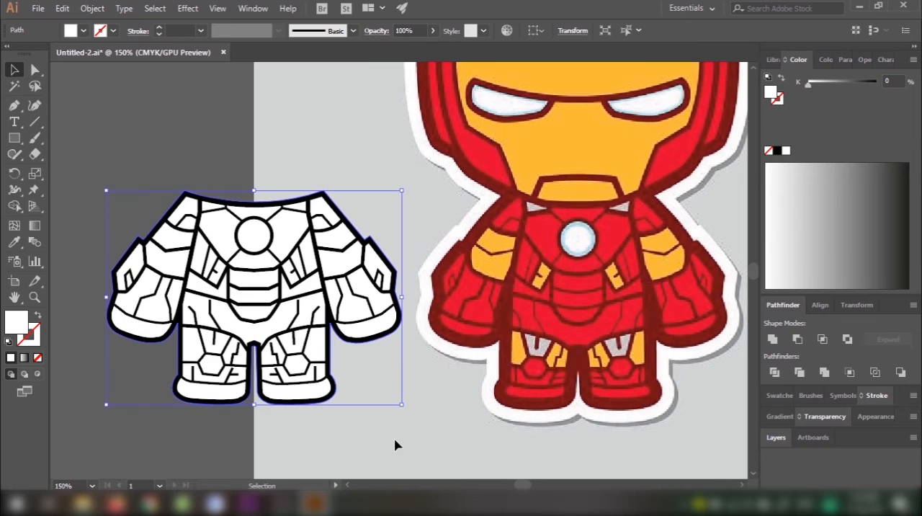
{"action": "left_click_drag", "start_coordinate": [394, 457], "coordinate": [215, 230]}
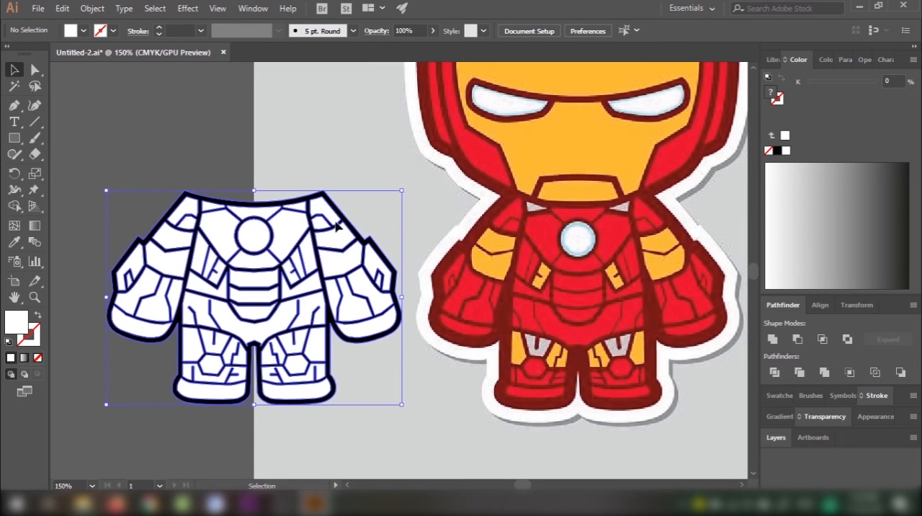
{"action": "left_click", "coordinate": [774, 372]}
{"action": "left_click", "coordinate": [446, 461]}
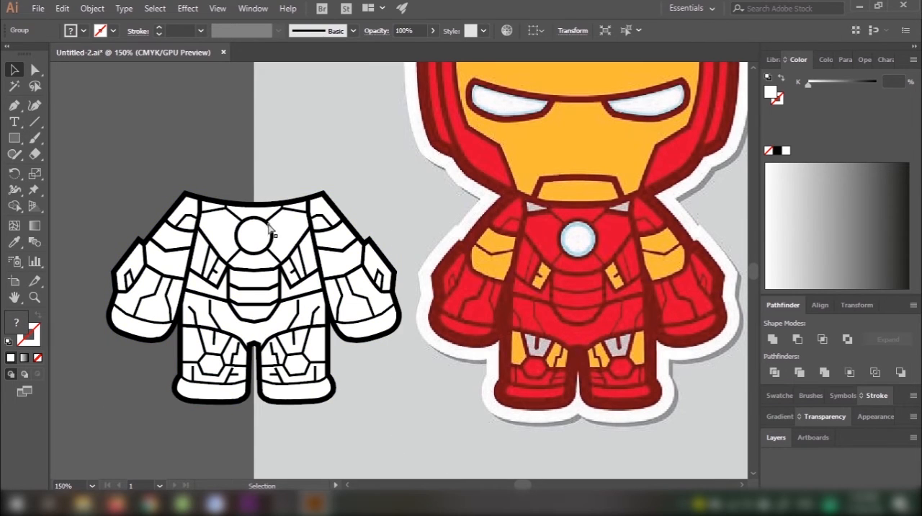
{"action": "key", "text": "a"}
{"action": "left_click", "coordinate": [287, 231]}
{"action": "left_click", "coordinate": [258, 210], "text": "shift"}
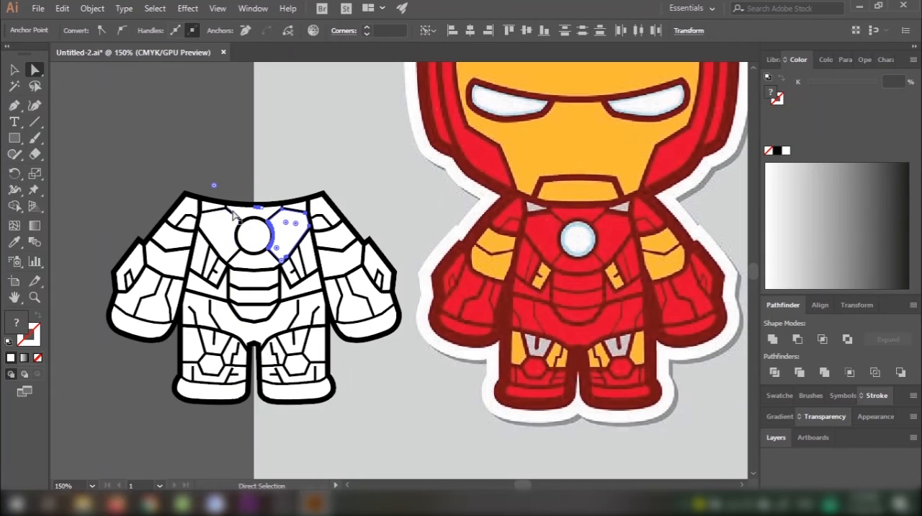
{"action": "key", "text": "ctrl+shift+a"}
Step: Fill the chest panels around the central circle with the red sampled from the reference's chest, e00730
{"action": "scroll", "coordinate": [245, 218], "scroll_direction": "up", "scroll_amount": 1}
{"action": "left_click", "coordinate": [245, 218]}
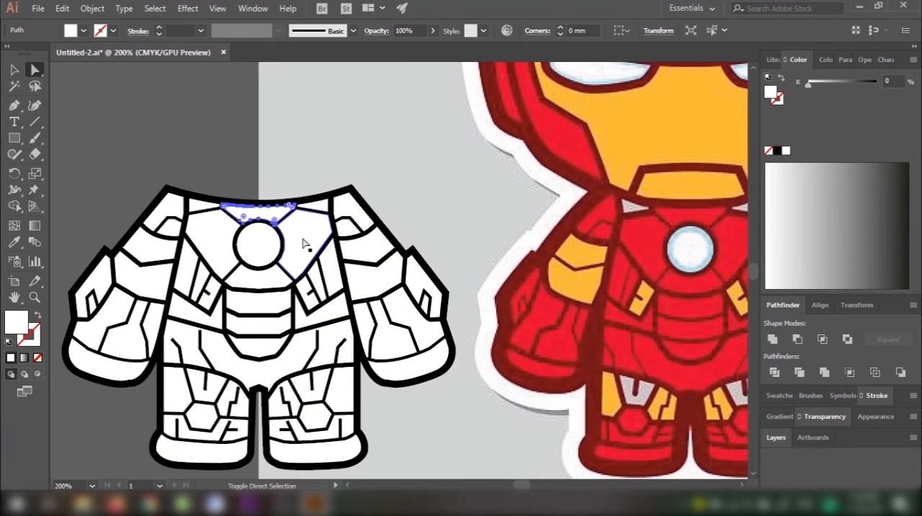
{"action": "left_click", "coordinate": [305, 243], "text": "shift"}
{"action": "left_click", "coordinate": [214, 252], "text": "shift"}
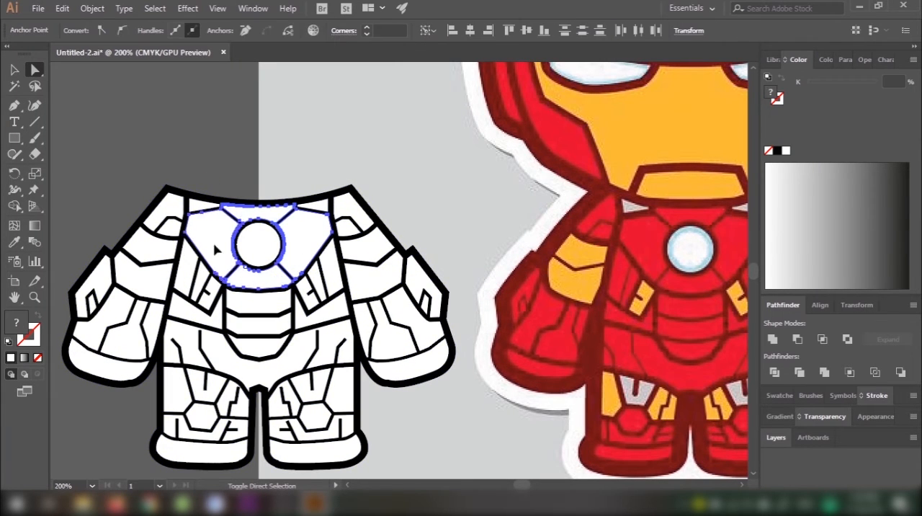
{"action": "key", "text": "i"}
{"action": "left_click", "coordinate": [646, 242]}
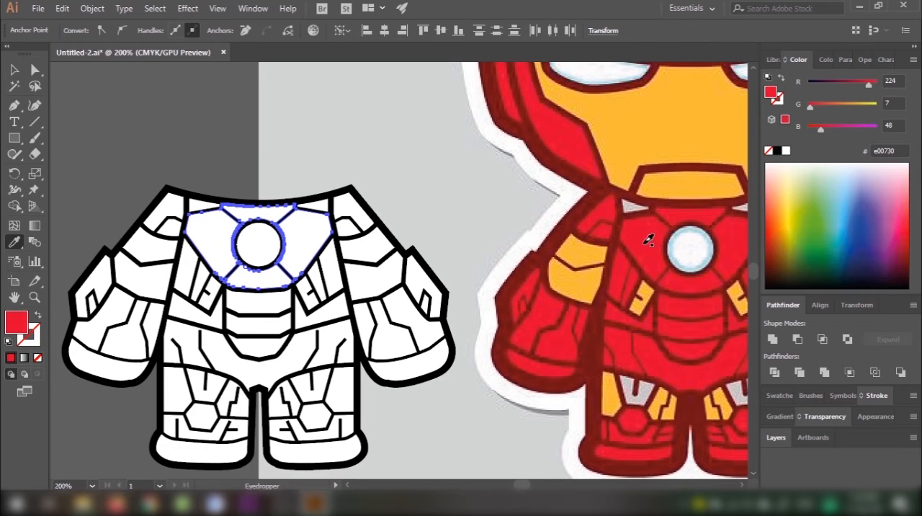
{"action": "key", "text": "a"}
{"action": "left_click", "coordinate": [350, 145]}
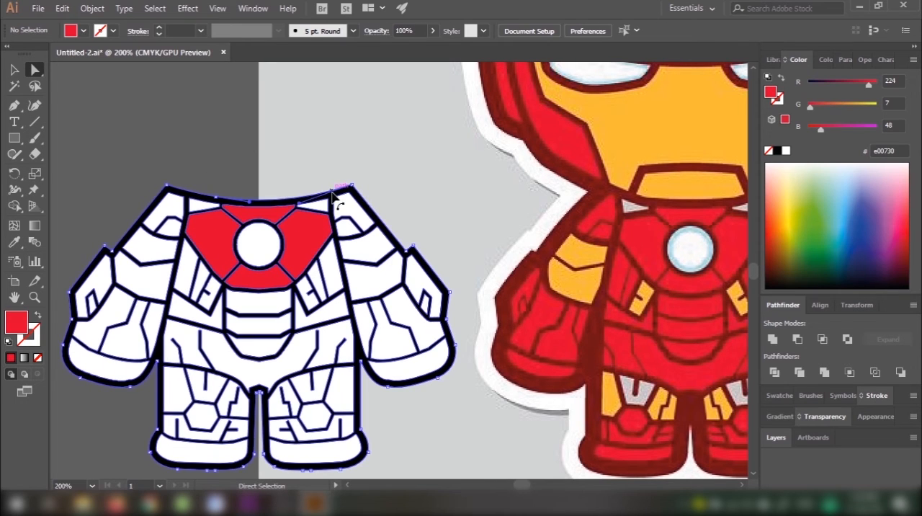
Step: Recolour the body's black line art with the dark red sampled from the reference character's outline
{"action": "left_click", "coordinate": [334, 211]}
{"action": "key", "text": "i"}
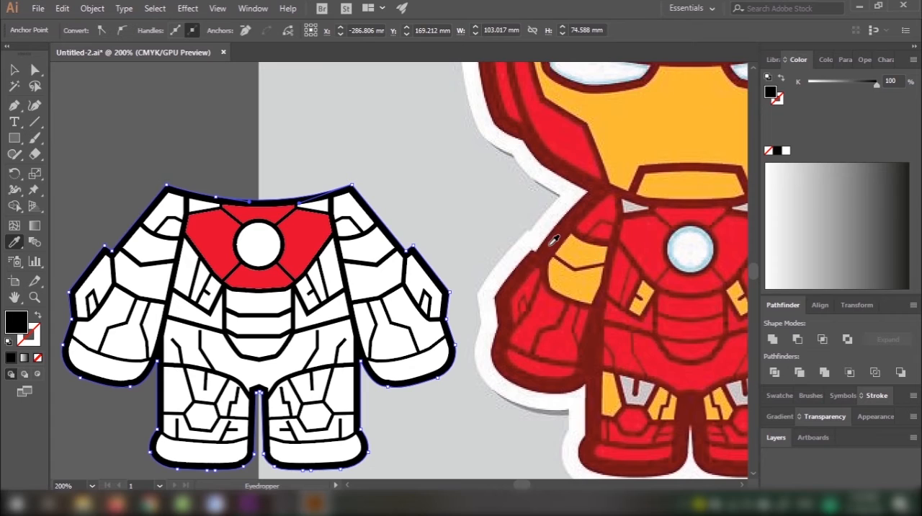
{"action": "left_click", "coordinate": [555, 239]}
{"action": "key", "text": "a"}
{"action": "left_click", "coordinate": [377, 124]}
Step: Fill the two triangular neck panels above the chest with the light grey sampled from the same spot on the reference character
{"action": "left_click", "coordinate": [345, 231]}
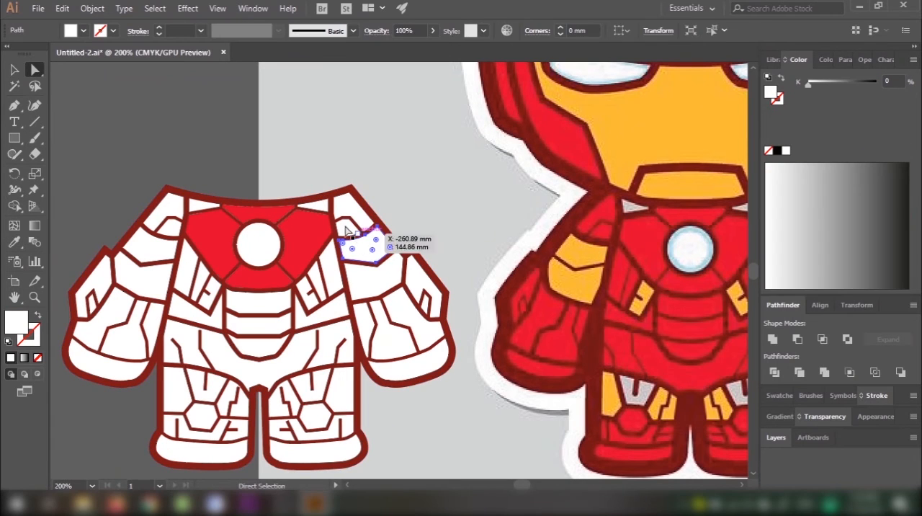
{"action": "left_click", "coordinate": [205, 206]}
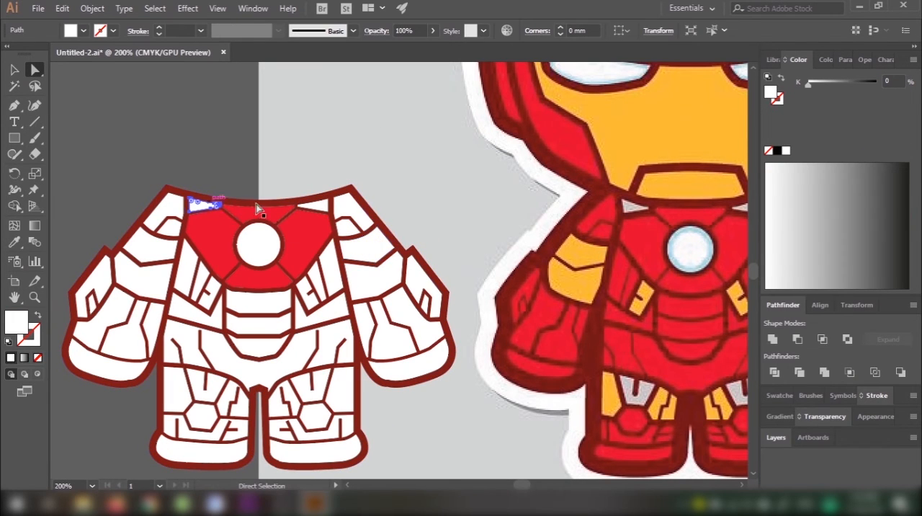
{"action": "left_click", "coordinate": [321, 209], "text": "shift"}
{"action": "key", "text": "i"}
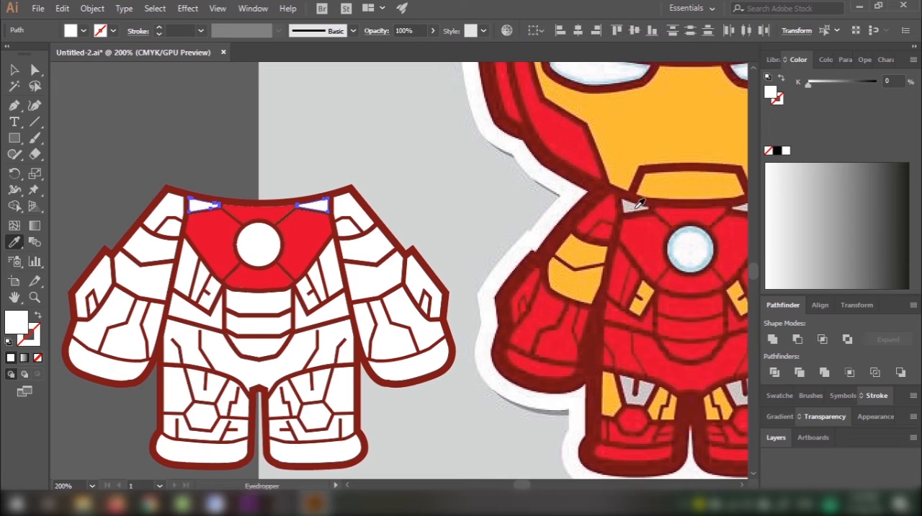
{"action": "left_click", "coordinate": [640, 204]}
{"action": "key", "text": "a"}
Step: Fill the large left shoulder panel with the red da0a31 sampled from the reference character's shoulder, and deselect it
{"action": "left_click", "coordinate": [169, 209]}
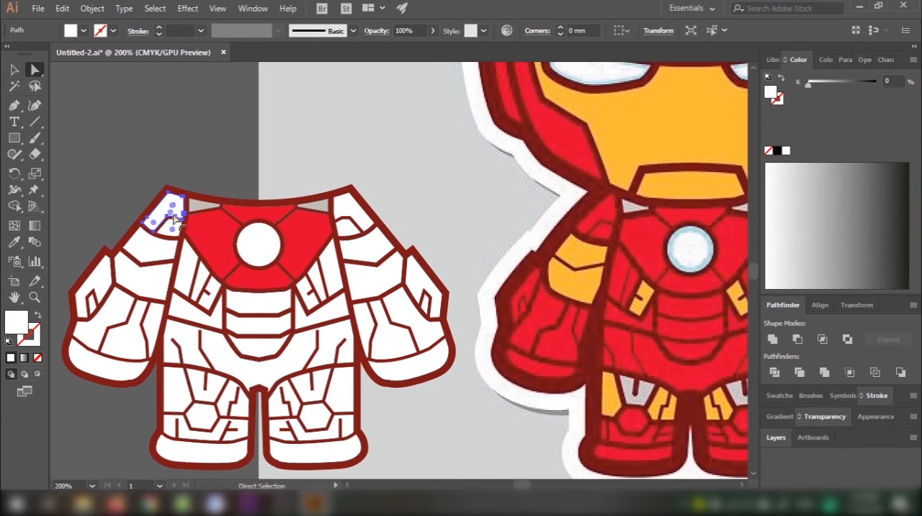
{"action": "left_click", "coordinate": [180, 230], "text": "shift"}
{"action": "left_click", "coordinate": [199, 168]}
{"action": "left_click", "coordinate": [170, 210]}
{"action": "left_click", "coordinate": [176, 227], "text": "shift"}
{"action": "key", "text": "i"}
{"action": "left_click", "coordinate": [610, 211]}
{"action": "key", "text": "a"}
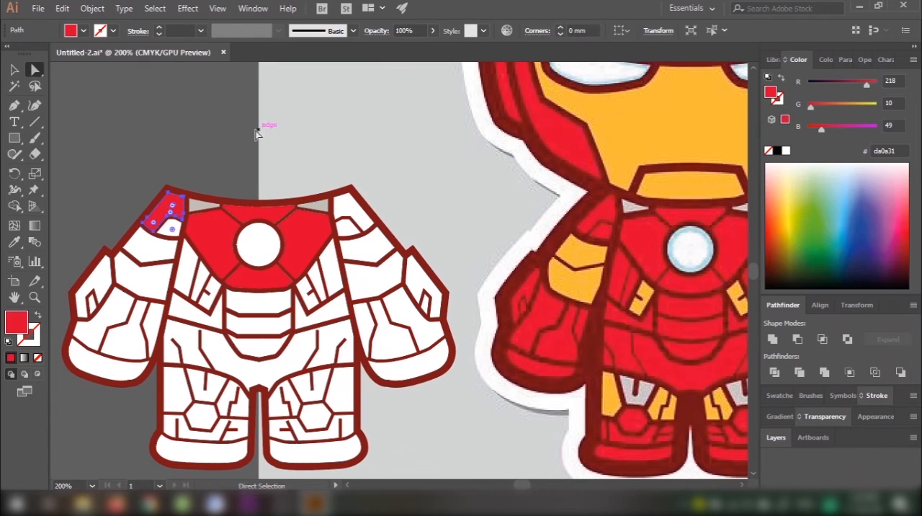
{"action": "left_click", "coordinate": [185, 167]}
{"action": "scroll", "coordinate": [150, 165], "scroll_direction": "up", "scroll_amount": 2}
{"action": "left_click_drag", "start_coordinate": [195, 223], "coordinate": [285, 61]}
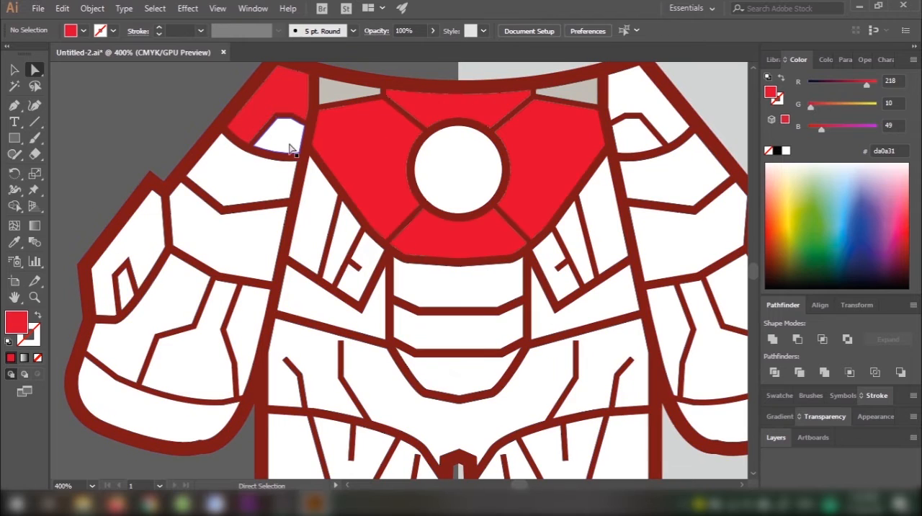
{"action": "left_click", "coordinate": [289, 142]}
{"action": "left_click", "coordinate": [253, 322], "text": "shift"}
{"action": "left_click", "coordinate": [204, 353], "text": "shift"}
{"action": "left_click", "coordinate": [160, 323], "text": "shift"}
{"action": "left_click", "coordinate": [136, 239], "text": "shift"}
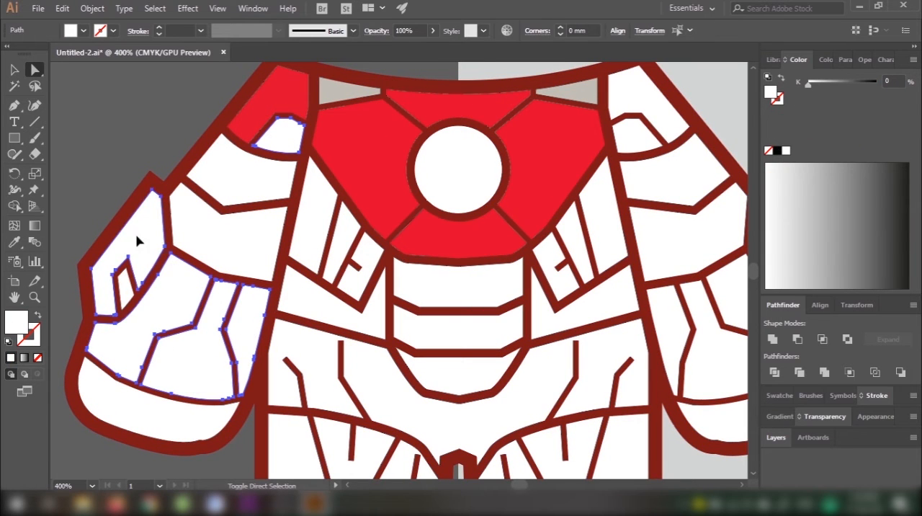
Step: Fill the left arm's lower elbow band, forearm and hand panels with the red sampled from the body's chest, and deselect them
{"action": "left_click", "coordinate": [242, 264]}
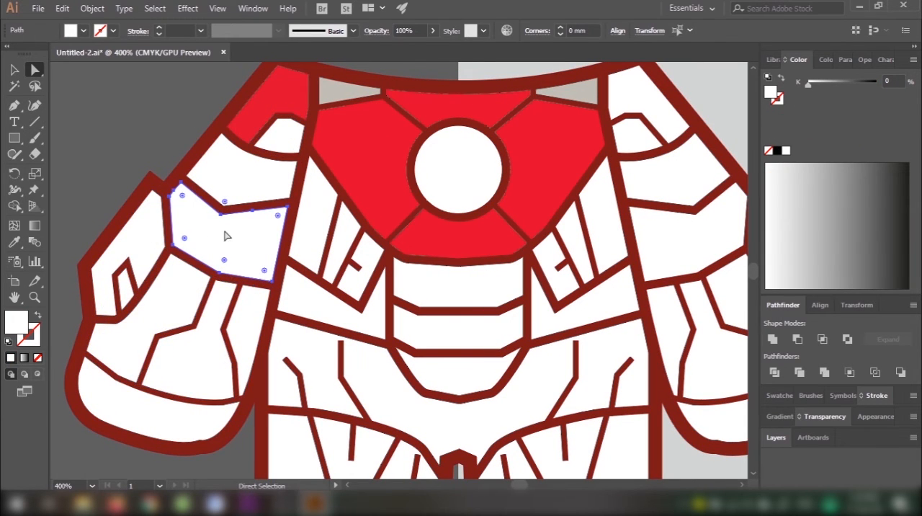
{"action": "left_click", "coordinate": [124, 287], "text": "shift"}
{"action": "left_click", "coordinate": [146, 328], "text": "shift"}
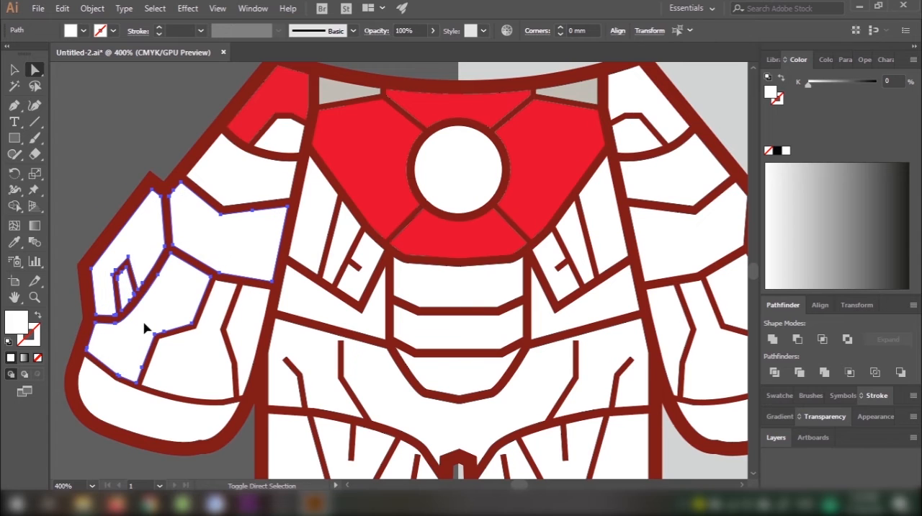
{"action": "left_click", "coordinate": [212, 362], "text": "shift"}
{"action": "left_click", "coordinate": [239, 339], "text": "shift"}
{"action": "left_click", "coordinate": [178, 421], "text": "shift"}
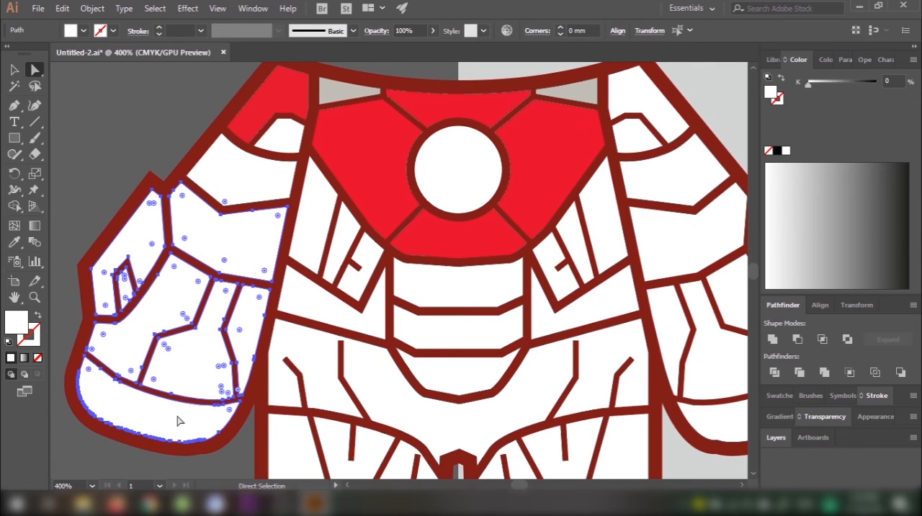
{"action": "key", "text": "i"}
{"action": "left_click", "coordinate": [411, 184]}
{"action": "scroll", "coordinate": [418, 186], "scroll_direction": "down", "scroll_amount": 2}
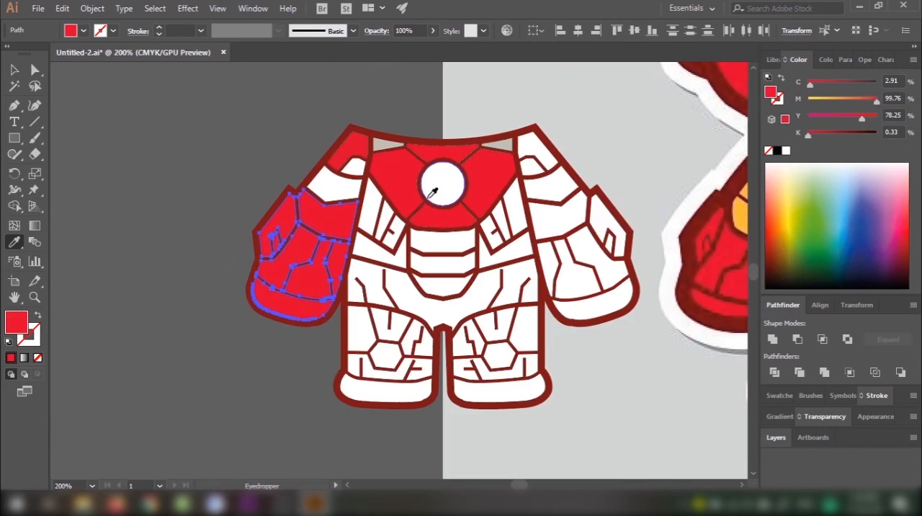
{"action": "key", "text": "v"}
{"action": "left_click", "coordinate": [400, 92]}
Step: Fill the small white panel inside the left shoulder with the red sampled from the body's chest
{"action": "left_click_drag", "start_coordinate": [399, 92], "coordinate": [189, 120]}
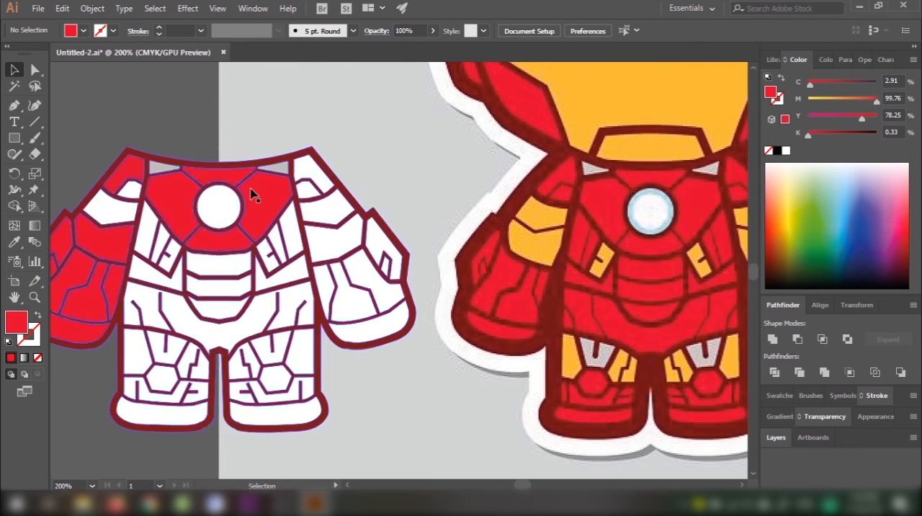
{"action": "left_click_drag", "start_coordinate": [338, 192], "coordinate": [315, 191]}
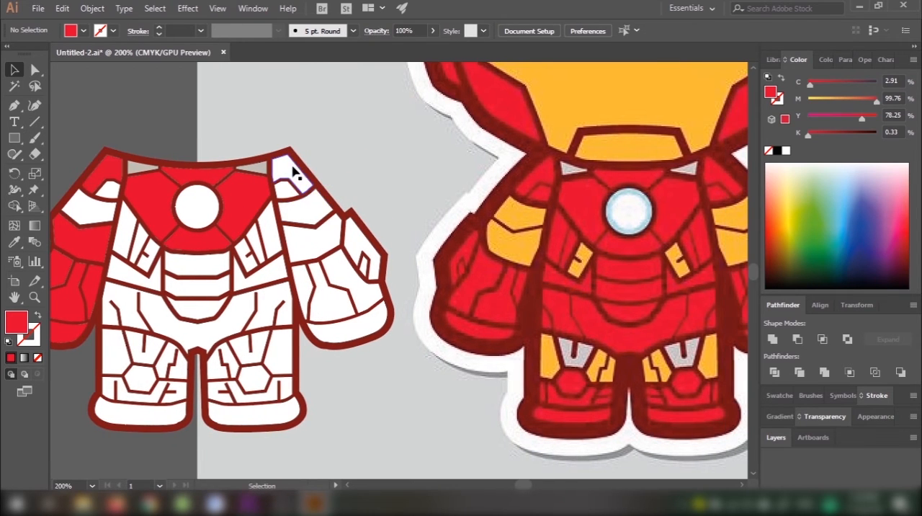
{"action": "key", "text": "a"}
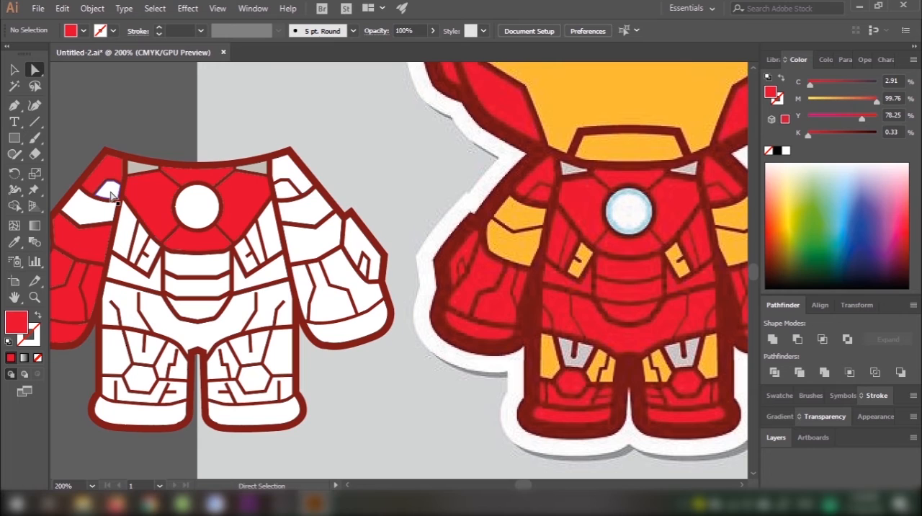
{"action": "left_click", "coordinate": [112, 196]}
{"action": "key", "text": "i"}
{"action": "left_click", "coordinate": [164, 182]}
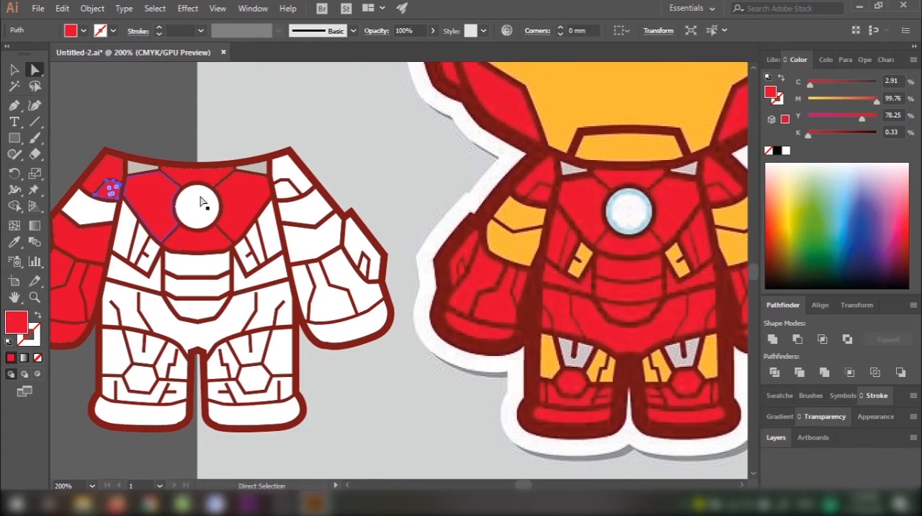
Step: Fill the right shoulder, forearm and hand panels with the red e20730 sampled from the reference character's arm, and deselect them
{"action": "left_click", "coordinate": [291, 188], "text": "ctrl"}
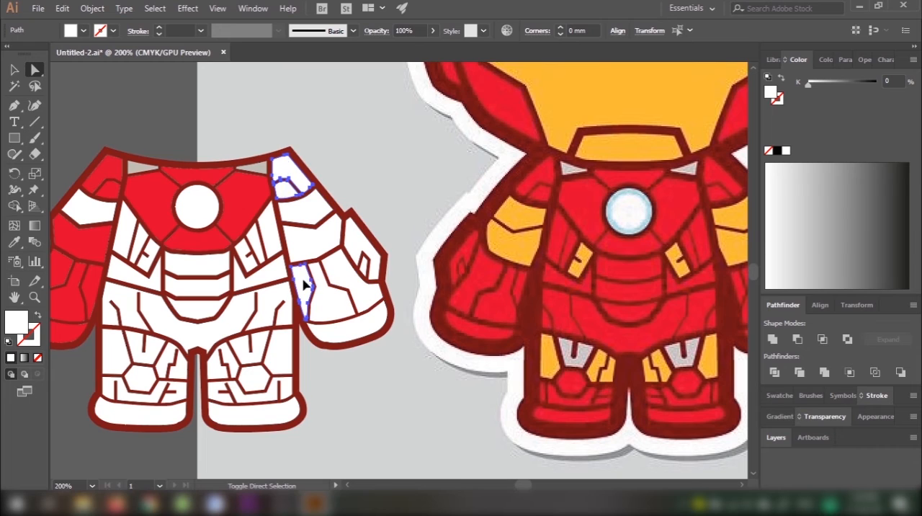
{"action": "left_click", "coordinate": [347, 288], "text": "ctrl+shift"}
{"action": "left_click", "coordinate": [366, 269], "text": "ctrl+shift"}
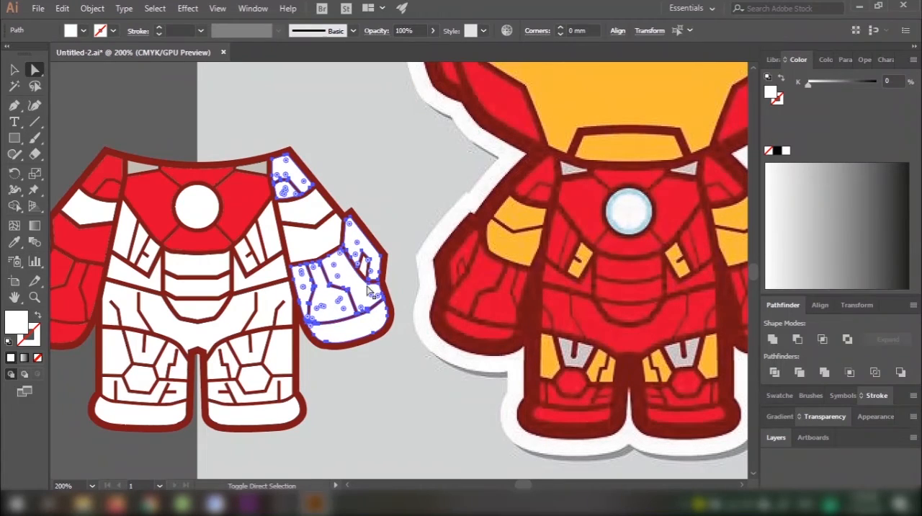
{"action": "scroll", "coordinate": [369, 289], "scroll_direction": "up", "scroll_amount": 3}
{"action": "key", "text": "i"}
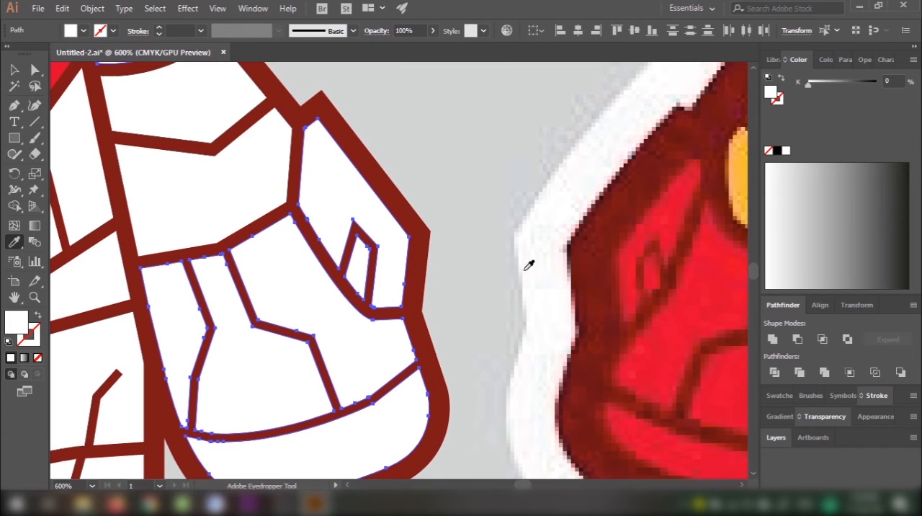
{"action": "left_click", "coordinate": [684, 322]}
{"action": "scroll", "coordinate": [420, 216], "scroll_direction": "down", "scroll_amount": 3}
{"action": "key", "text": "v"}
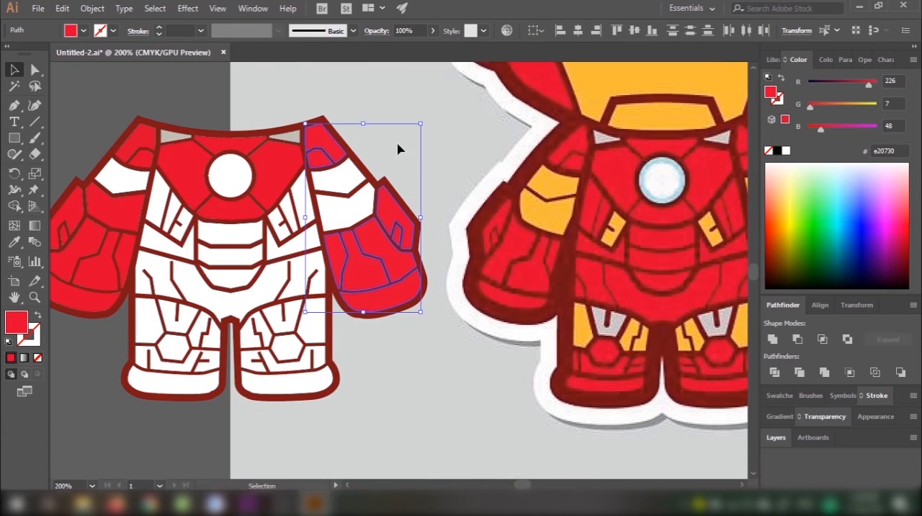
{"action": "left_click", "coordinate": [397, 147]}
Step: Fill the narrow torso panels on both sides below the chest with the body's chest red, leaving out the small notched ones
{"action": "left_click_drag", "start_coordinate": [382, 245], "coordinate": [340, 256]}
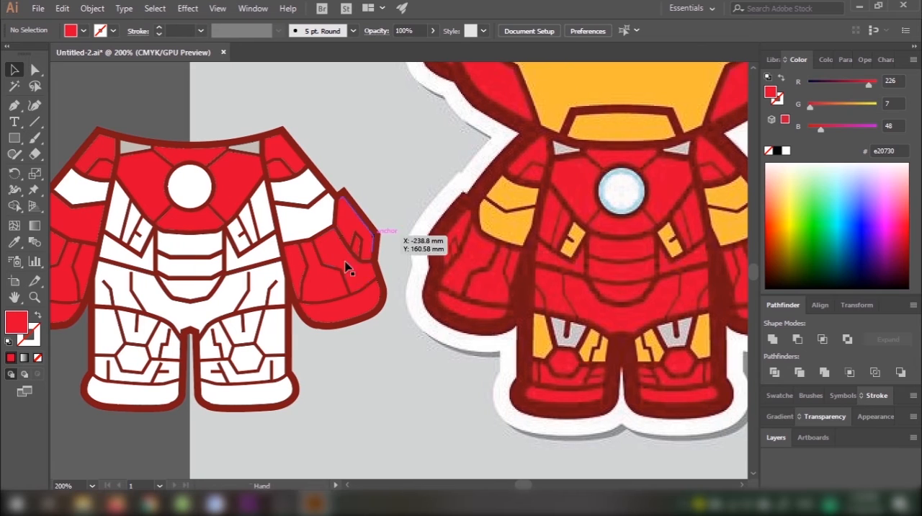
{"action": "left_click", "coordinate": [265, 221]}
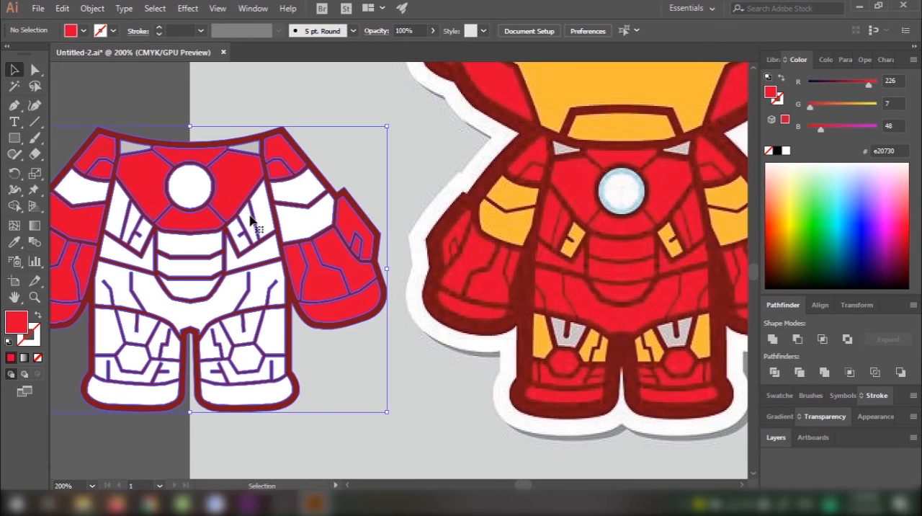
{"action": "left_click", "coordinate": [354, 144]}
{"action": "key", "text": "a"}
{"action": "left_click", "coordinate": [261, 215]}
{"action": "left_click", "coordinate": [248, 215], "text": "shift"}
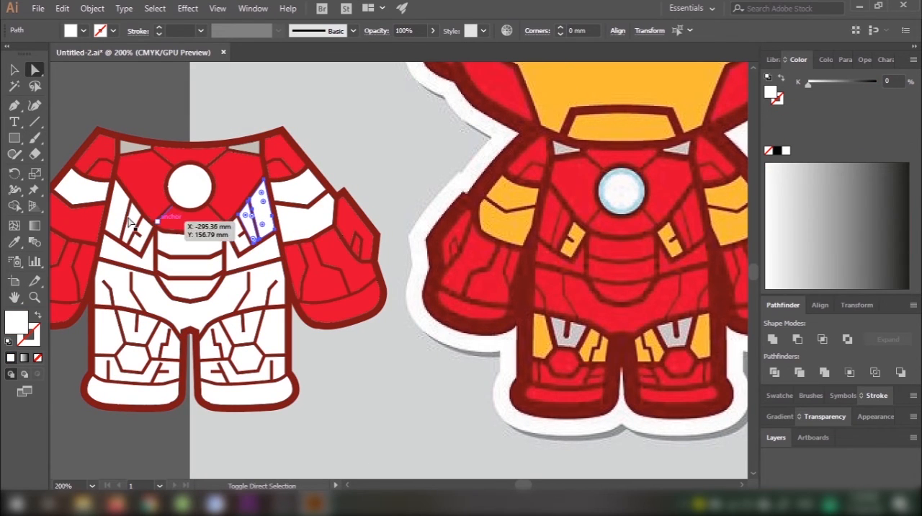
{"action": "left_click", "coordinate": [115, 218], "text": "shift"}
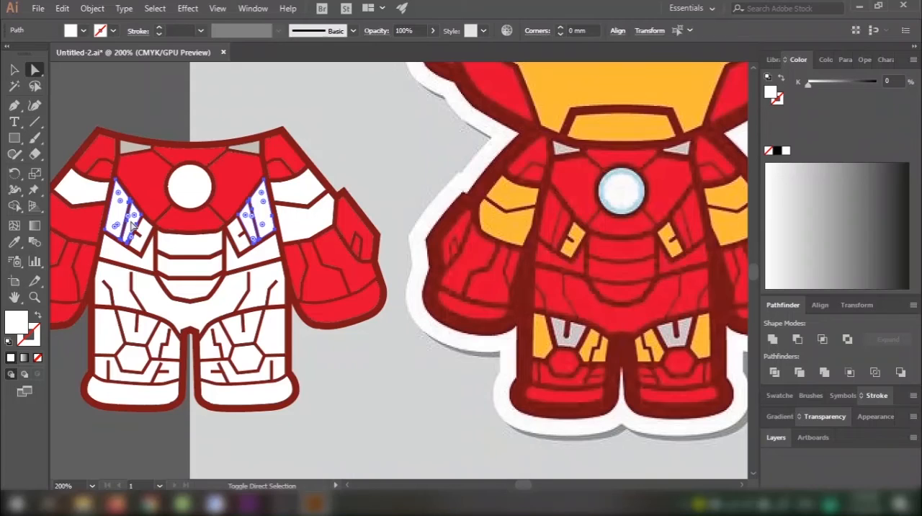
{"action": "key", "text": "i"}
{"action": "left_click", "coordinate": [170, 177]}
{"action": "left_click", "coordinate": [152, 181]}
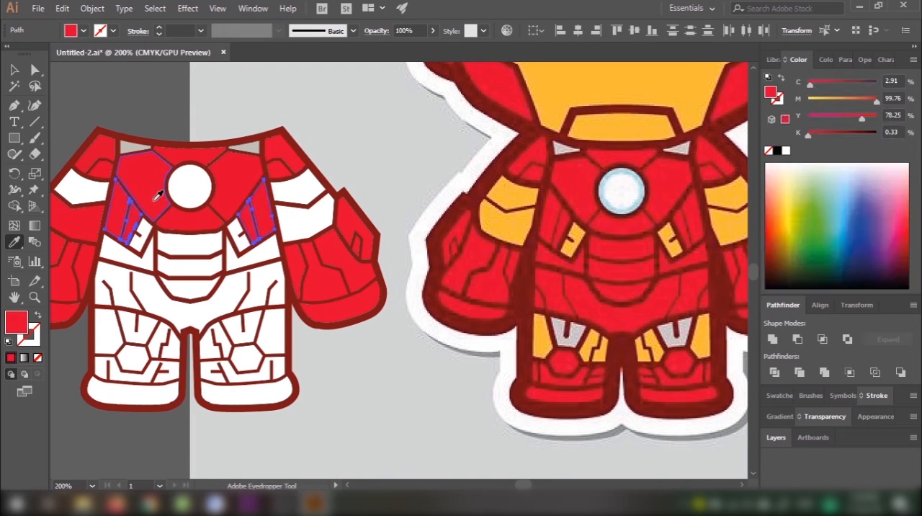
{"action": "key", "text": "v"}
{"action": "left_click", "coordinate": [154, 298]}
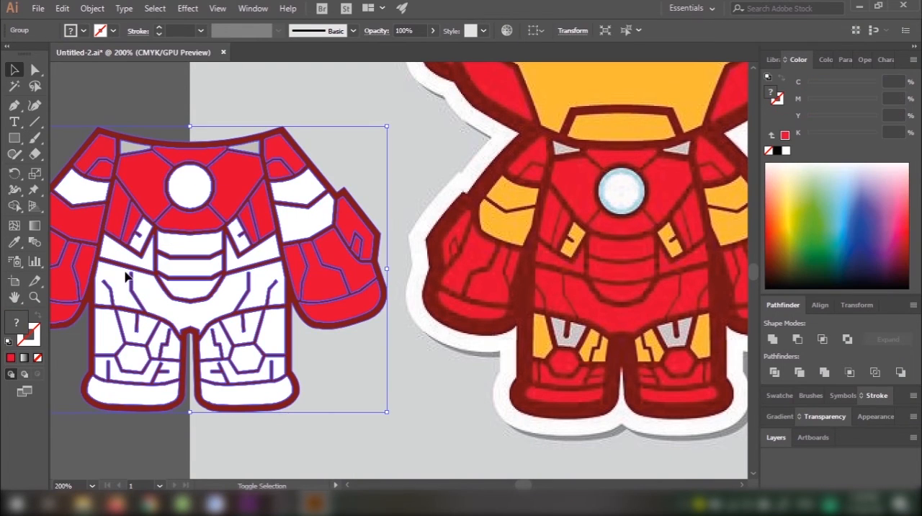
Step: Fill the abdomen, waist and pelvis panels plus the left knee, shin and foot panels with the red sampled from the body's right arm
{"action": "key", "text": "a"}
{"action": "left_click", "coordinate": [384, 167]}
{"action": "left_click", "coordinate": [260, 258]}
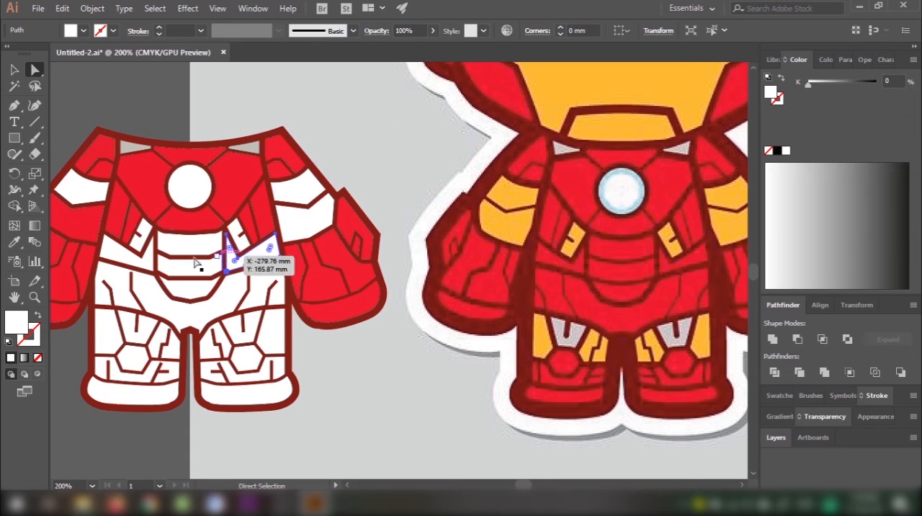
{"action": "left_click", "coordinate": [148, 269], "text": "shift"}
{"action": "left_click", "coordinate": [174, 258], "text": "shift"}
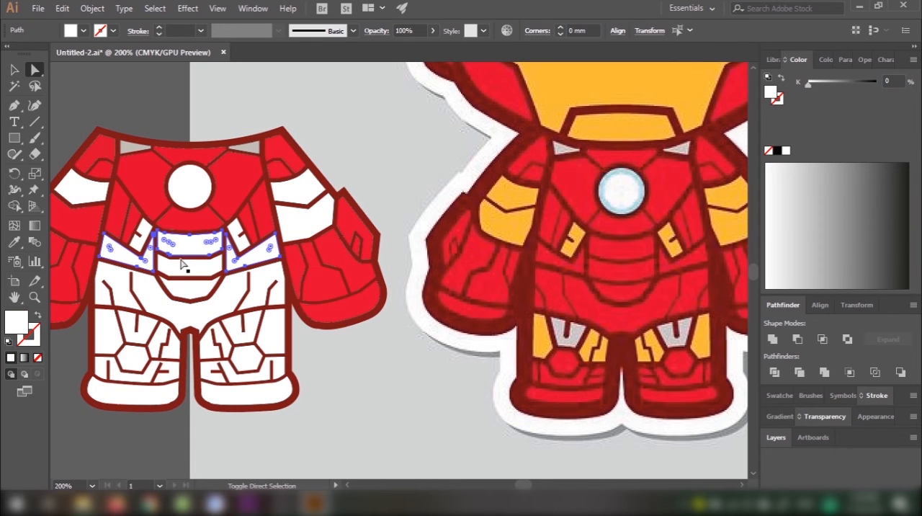
{"action": "left_click", "coordinate": [183, 278], "text": "shift"}
{"action": "left_click", "coordinate": [183, 312], "text": "shift"}
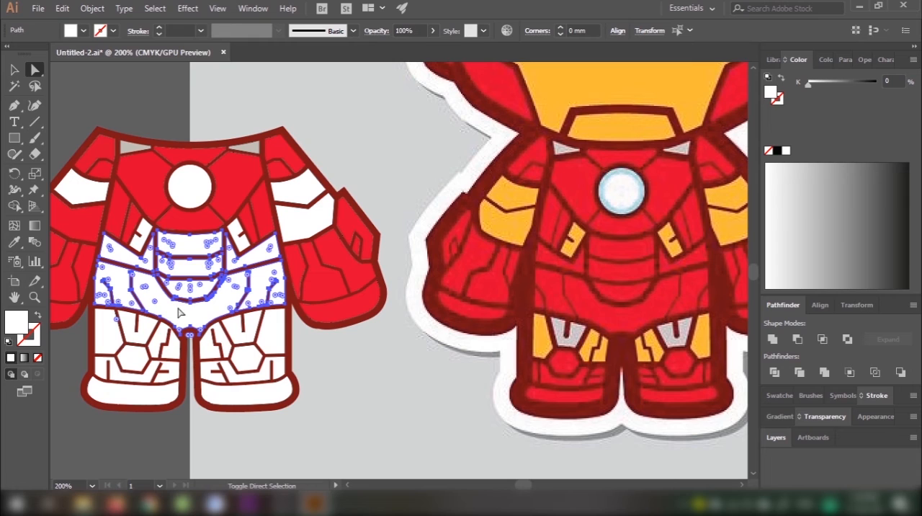
{"action": "left_click", "coordinate": [157, 405], "text": "shift"}
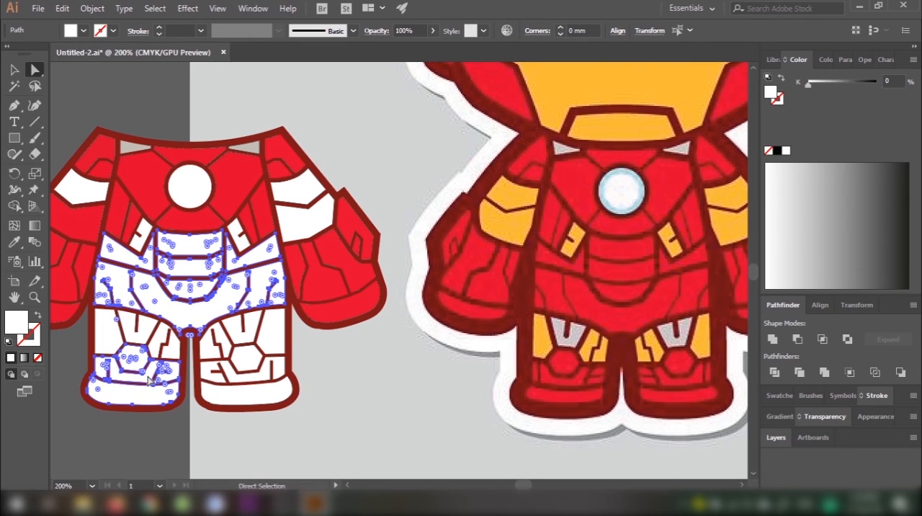
{"action": "key", "text": "i"}
{"action": "left_click", "coordinate": [325, 268]}
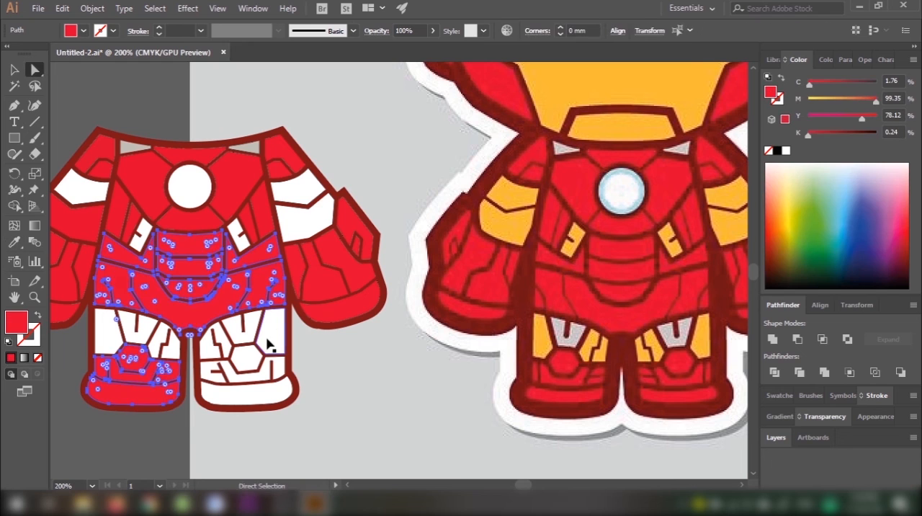
Step: Fill the right knee, shin and foot panels with the red e40932 sampled from the reference character's arm, and deselect them
{"action": "key", "text": "v"}
{"action": "left_click", "coordinate": [269, 351]}
{"action": "key", "text": "ctrl+h"}
{"action": "left_click", "coordinate": [272, 337], "text": "ctrl"}
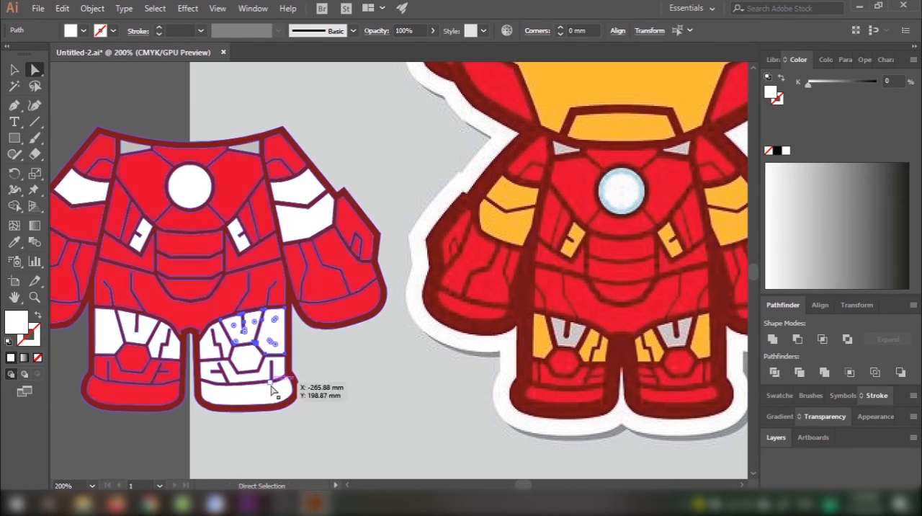
{"action": "left_click", "coordinate": [247, 386], "text": "ctrl"}
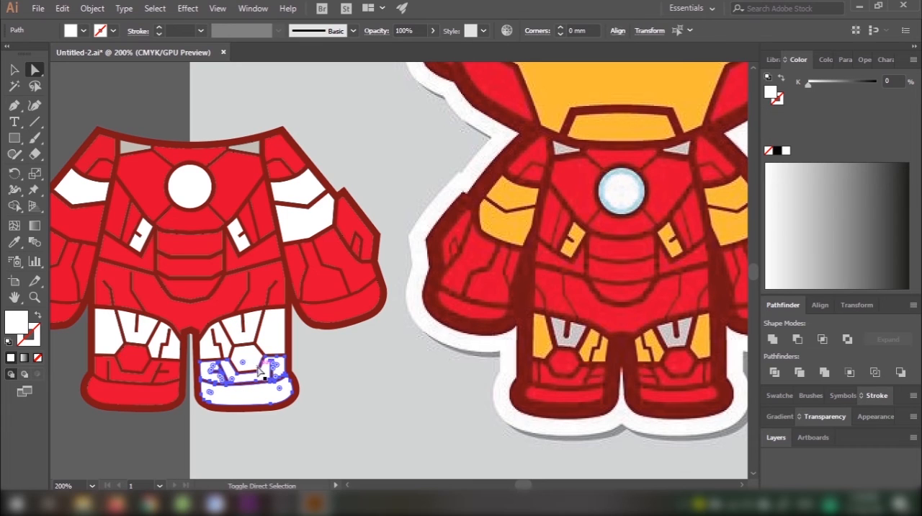
{"action": "left_click", "coordinate": [251, 353], "text": "shift"}
{"action": "key", "text": "i"}
{"action": "left_click", "coordinate": [465, 263]}
{"action": "key", "text": "a"}
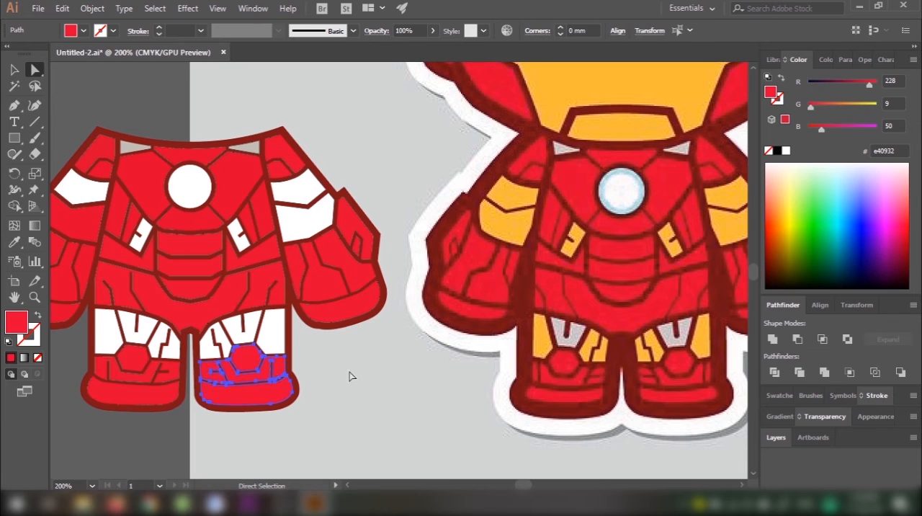
{"action": "left_click", "coordinate": [324, 370]}
Step: Fill the central notched panel on both thighs with the grey sampled from the reference character's thigh
{"action": "left_click_drag", "start_coordinate": [323, 370], "coordinate": [352, 370]}
{"action": "left_click", "coordinate": [285, 333]}
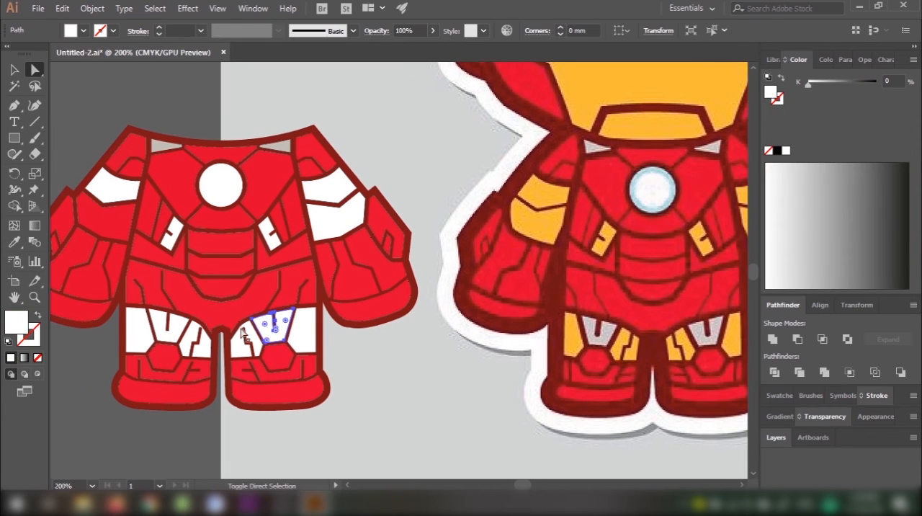
{"action": "left_click", "coordinate": [161, 331], "text": "shift"}
{"action": "key", "text": "i"}
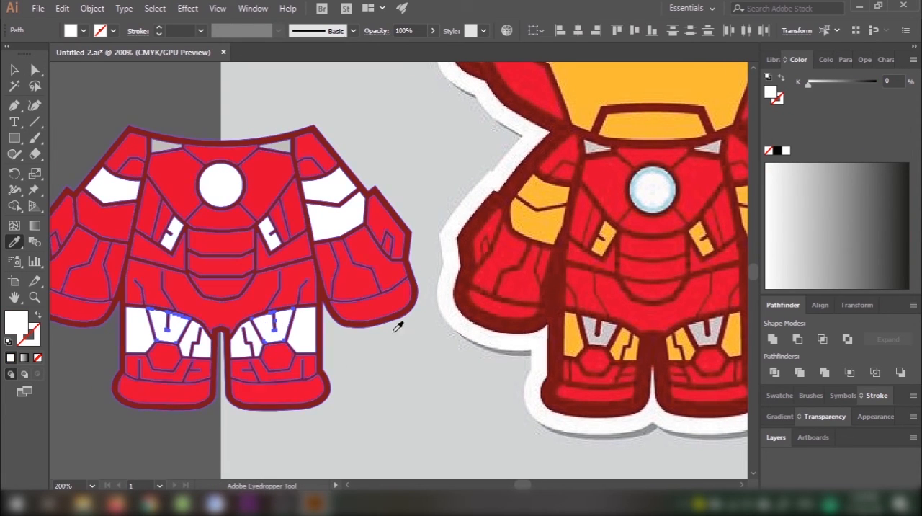
{"action": "left_click", "coordinate": [597, 322]}
Step: Fill the remaining white inner and outer thigh panels on both legs with the yellow sampled from the reference character's thigh
{"action": "key", "text": "a"}
{"action": "left_click", "coordinate": [240, 342]}
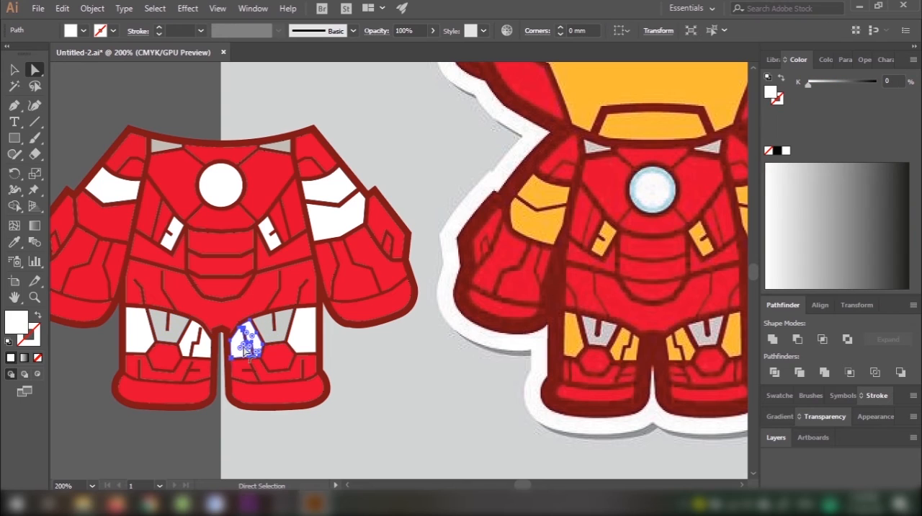
{"action": "left_click", "coordinate": [305, 338], "text": "shift"}
{"action": "left_click", "coordinate": [203, 344], "text": "shift"}
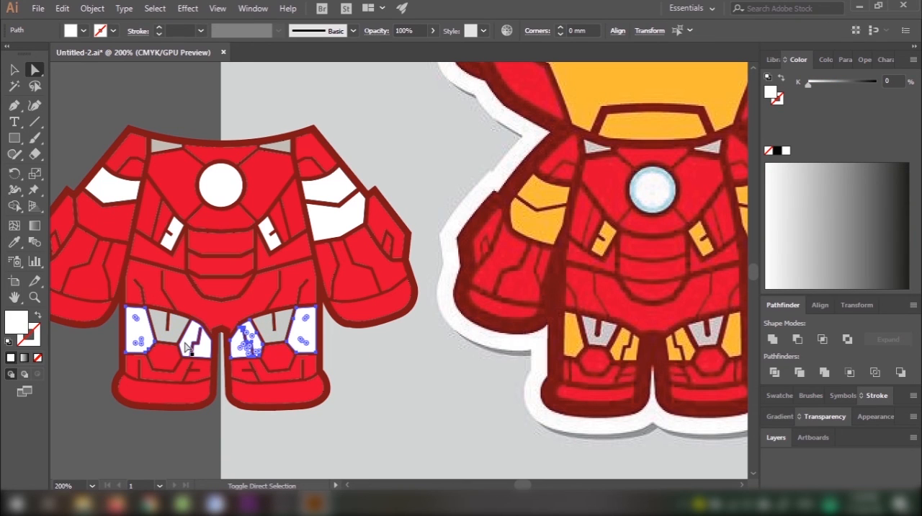
{"action": "left_click", "coordinate": [186, 341], "text": "shift"}
{"action": "key", "text": "i"}
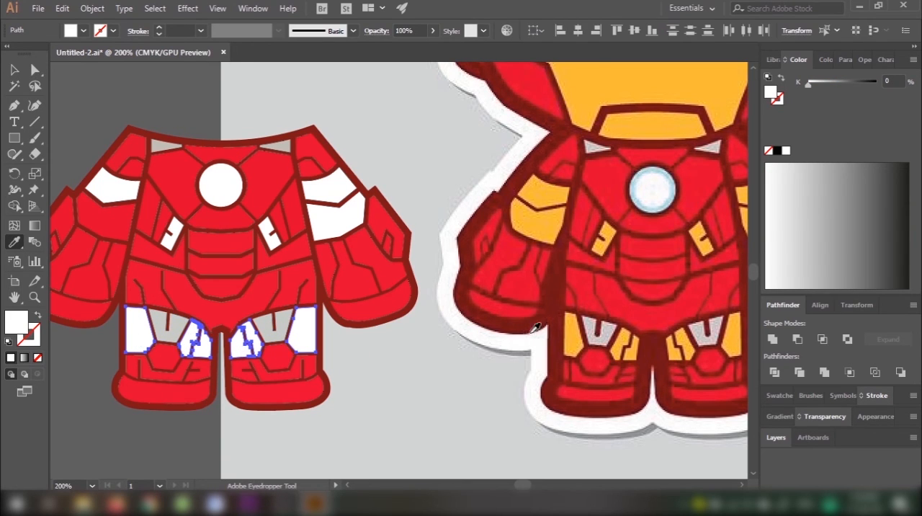
{"action": "left_click", "coordinate": [579, 330]}
Step: Fill the white upper-arm panels and small notched torso panels with the yellow f4b833 sampled from the reference character's torso, and deselect them
{"action": "key", "text": "a"}
{"action": "left_click", "coordinate": [323, 194]}
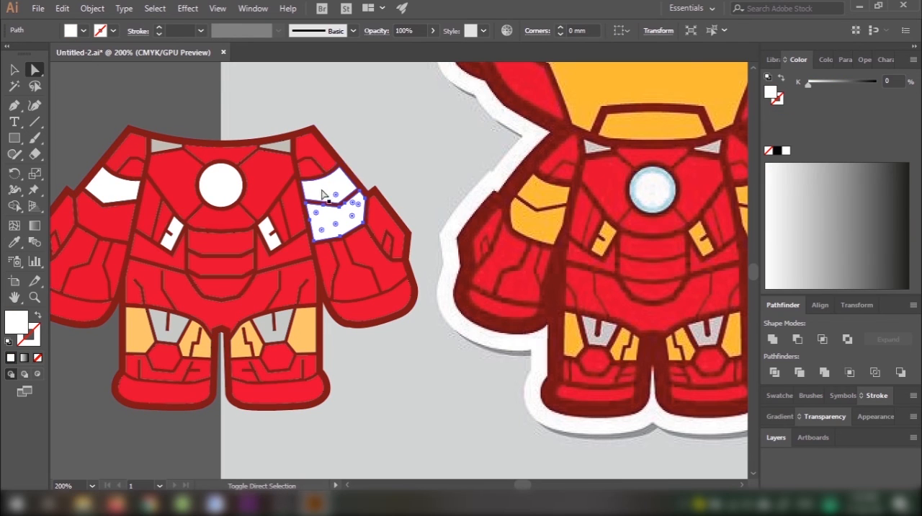
{"action": "left_click", "coordinate": [325, 191], "text": "shift"}
{"action": "left_click", "coordinate": [116, 186], "text": "shift"}
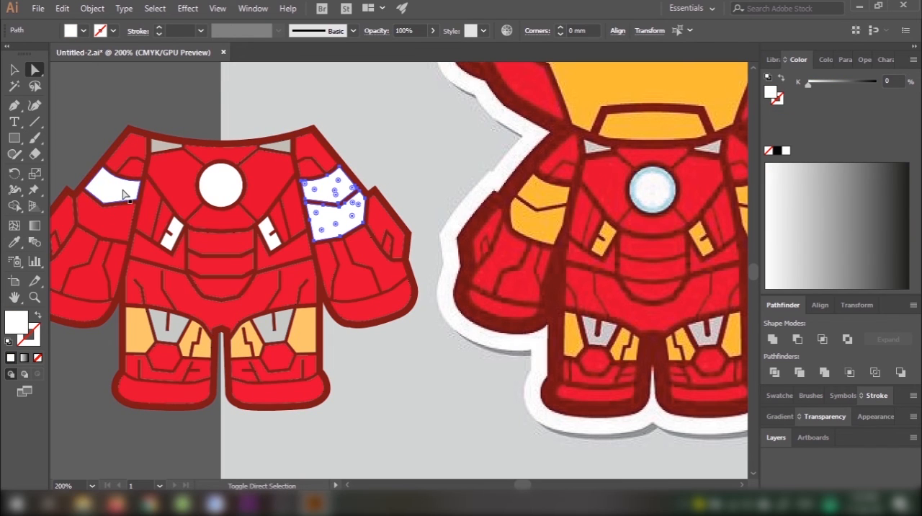
{"action": "left_click", "coordinate": [177, 231], "text": "shift"}
{"action": "left_click", "coordinate": [269, 237], "text": "shift"}
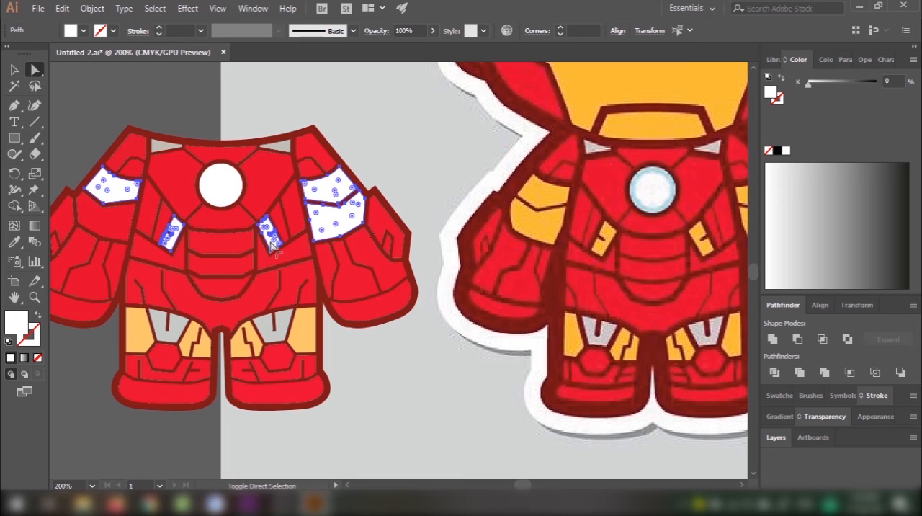
{"action": "key", "text": "i"}
{"action": "left_click", "coordinate": [607, 235]}
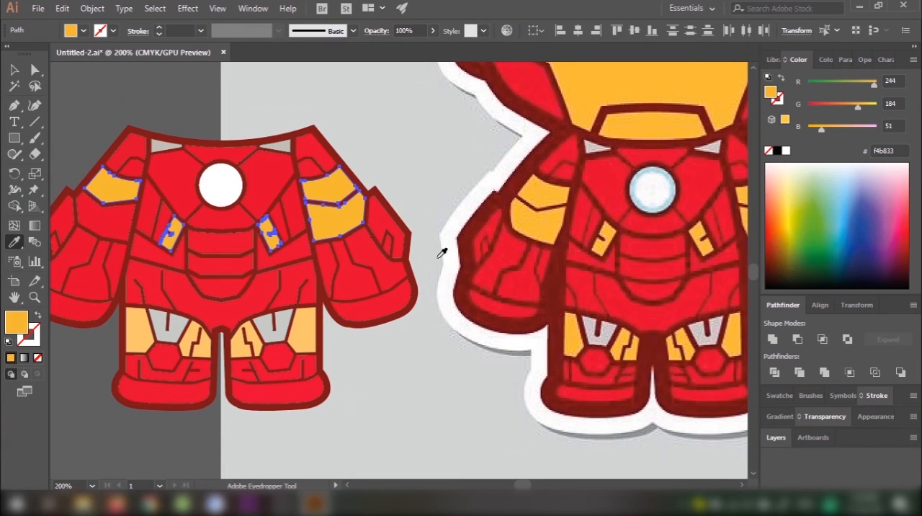
{"action": "key", "text": "v"}
{"action": "left_click", "coordinate": [393, 344]}
Step: Move the whole coloured body group onto the faded tracing copy on the artboard, aligned below its head, and deselect it
{"action": "scroll", "coordinate": [393, 345], "scroll_direction": "down", "scroll_amount": 2}
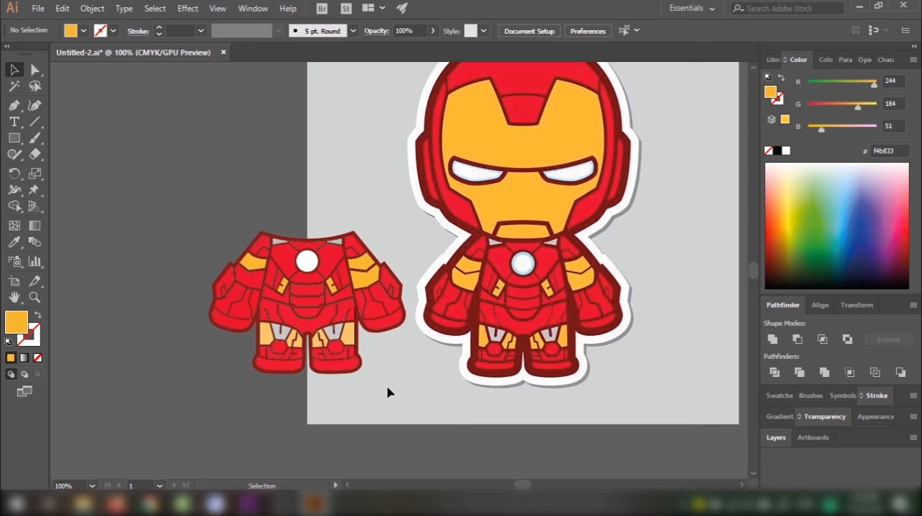
{"action": "left_click", "coordinate": [302, 273]}
{"action": "scroll", "coordinate": [314, 270], "scroll_direction": "down", "scroll_amount": 2}
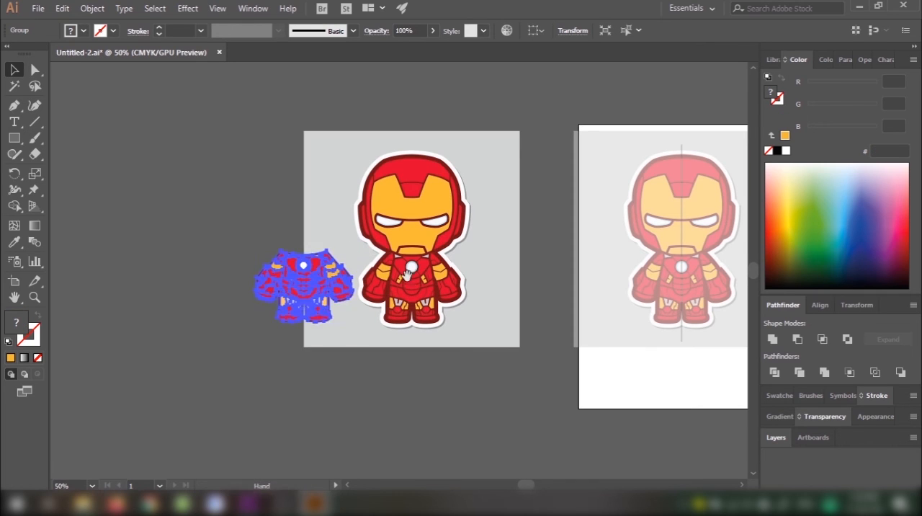
{"action": "left_click_drag", "start_coordinate": [368, 250], "coordinate": [204, 295]}
{"action": "left_click_drag", "start_coordinate": [148, 303], "coordinate": [523, 304]}
{"action": "scroll", "coordinate": [545, 268], "scroll_direction": "up", "scroll_amount": 2}
{"action": "left_click", "coordinate": [555, 283]}
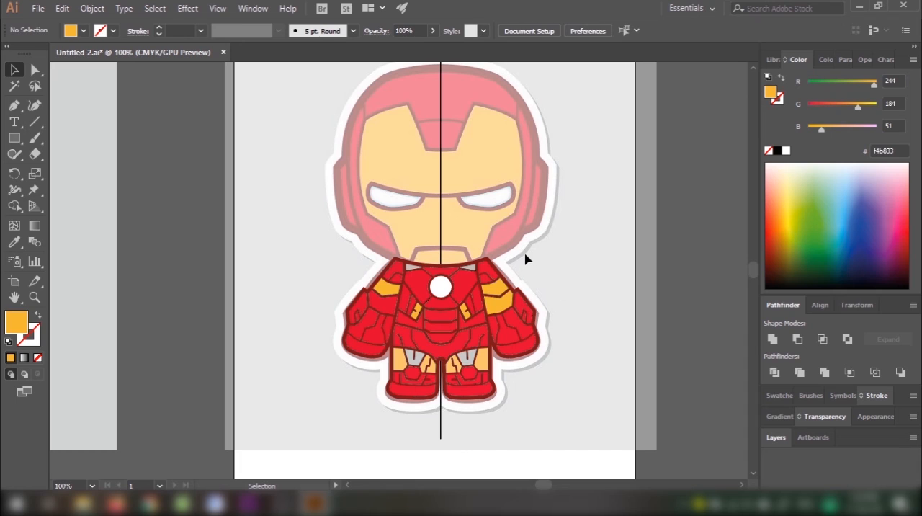
Step: Make the hidden Head layer visible above the placed body
{"action": "left_click", "coordinate": [774, 437]}
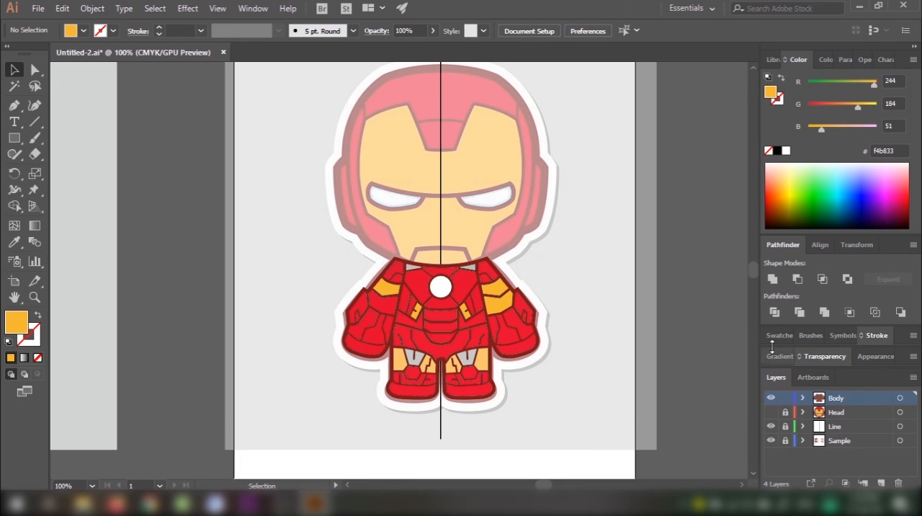
{"action": "left_click", "coordinate": [770, 412]}
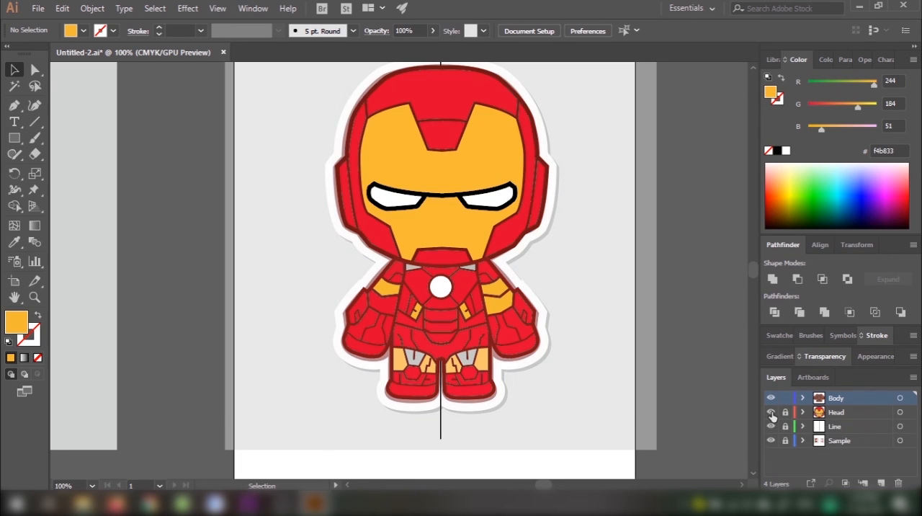
{"action": "key", "text": "space"}
{"action": "left_click_drag", "start_coordinate": [555, 285], "coordinate": [581, 301]}
Step: Unlock the Head layer and recolour the black eye outline with the dark red sampled from the head's lower outline, and deselect it
{"action": "key", "text": "a"}
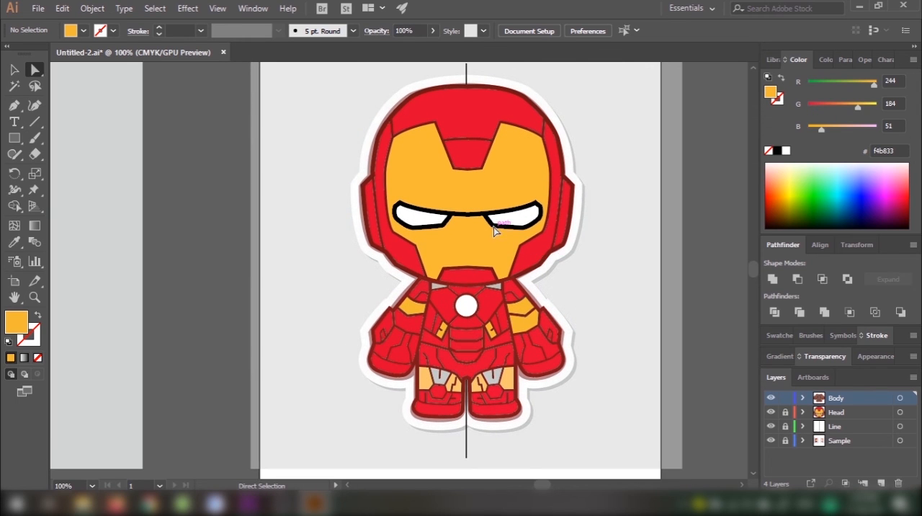
{"action": "scroll", "coordinate": [494, 229], "scroll_direction": "up", "scroll_amount": 2}
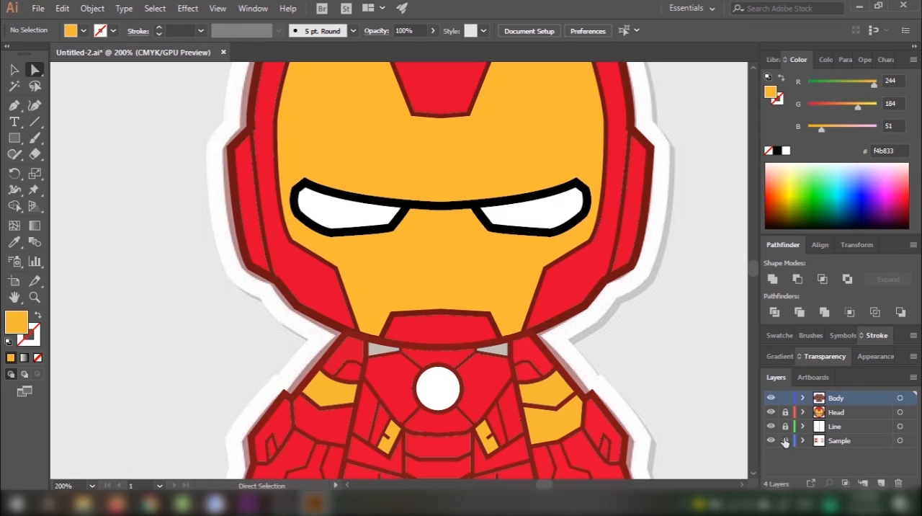
{"action": "left_click", "coordinate": [832, 413]}
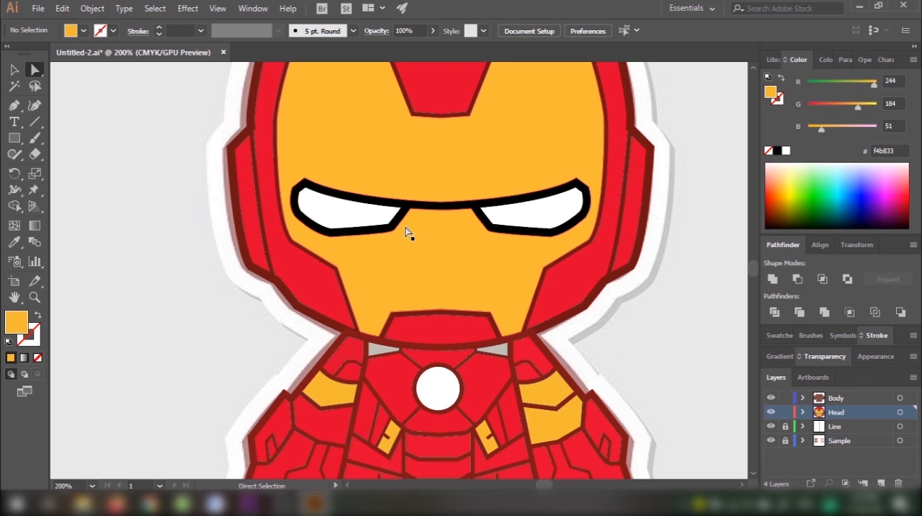
{"action": "left_click", "coordinate": [416, 207]}
{"action": "key", "text": "i"}
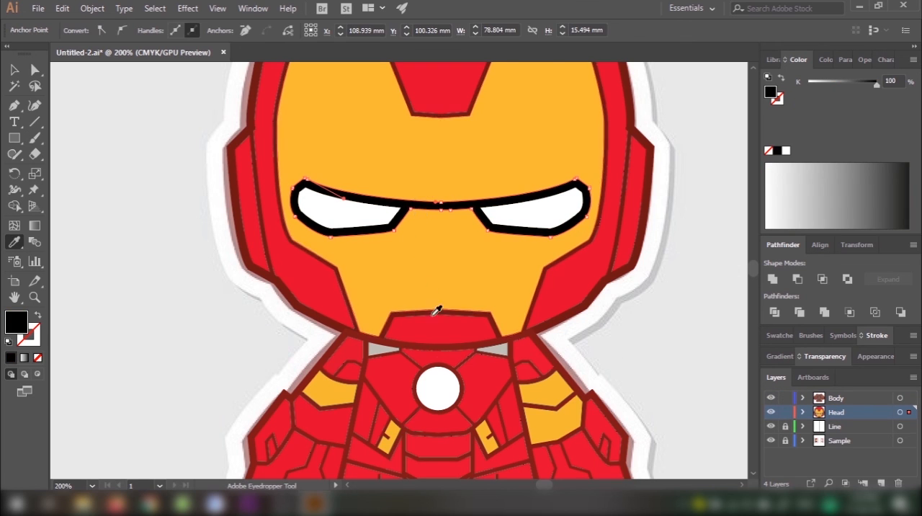
{"action": "left_click", "coordinate": [438, 342]}
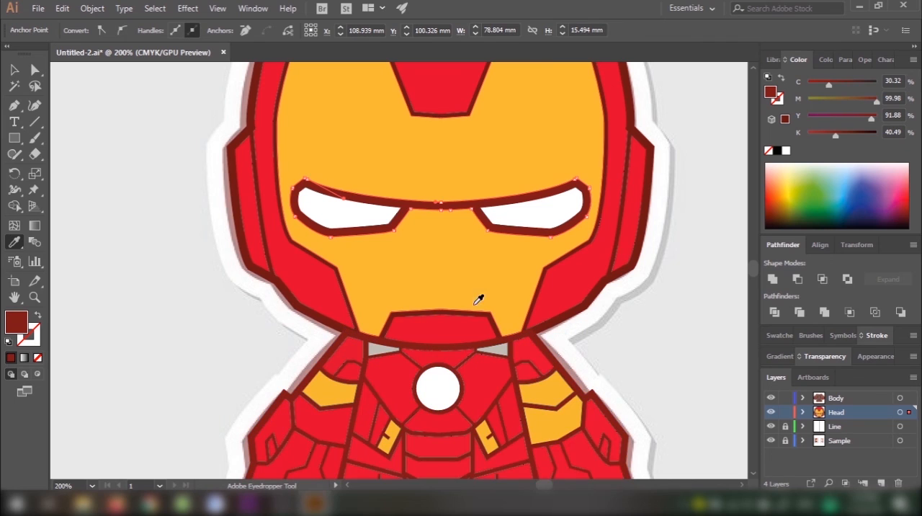
{"action": "key", "text": "v"}
{"action": "left_click", "coordinate": [652, 393]}
Step: Compare the complete character with the reference, selecting the head and body artwork together and clearing the selection
{"action": "scroll", "coordinate": [654, 381], "scroll_direction": "down", "scroll_amount": 3}
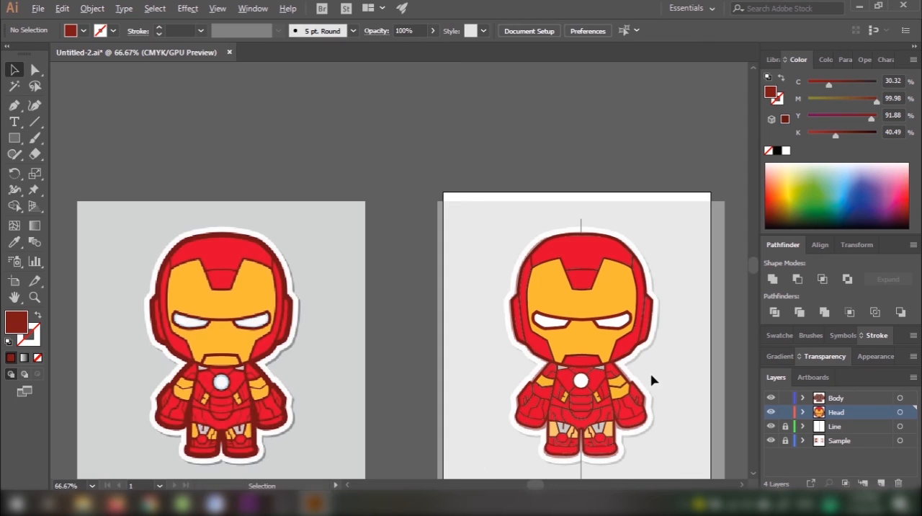
{"action": "left_click_drag", "start_coordinate": [656, 381], "coordinate": [641, 331]}
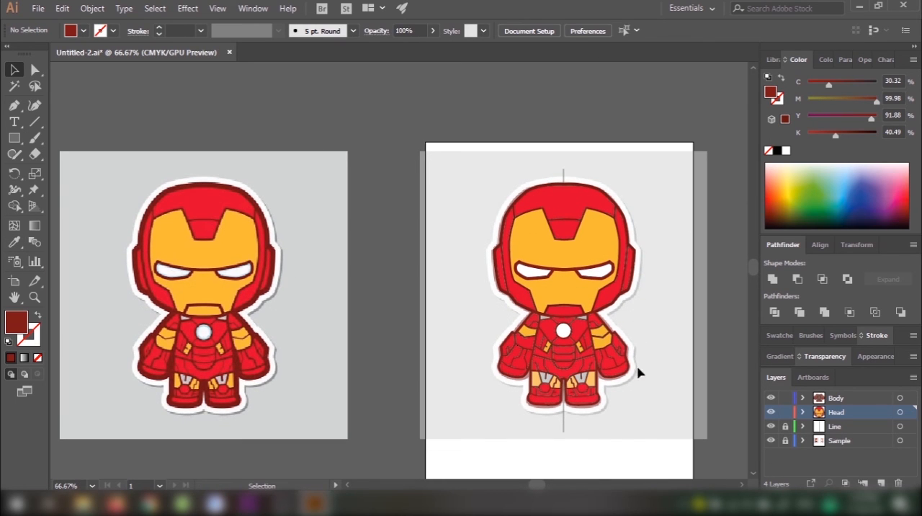
{"action": "left_click_drag", "start_coordinate": [553, 256], "coordinate": [553, 250]}
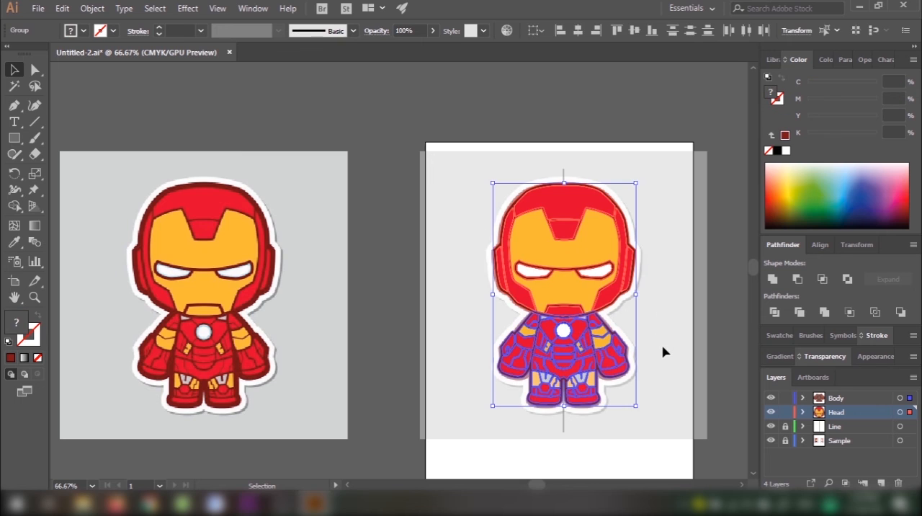
{"action": "left_click", "coordinate": [664, 349]}
{"action": "left_click_drag", "start_coordinate": [664, 337], "coordinate": [652, 342]}
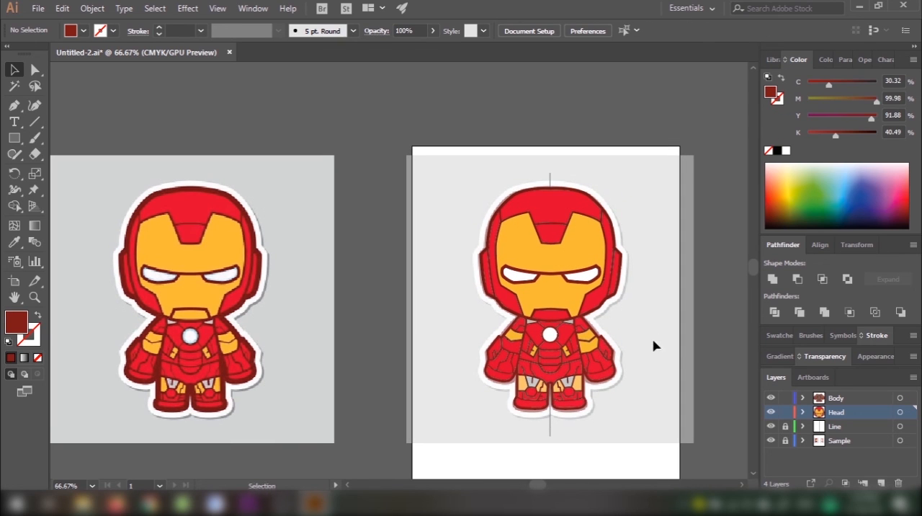